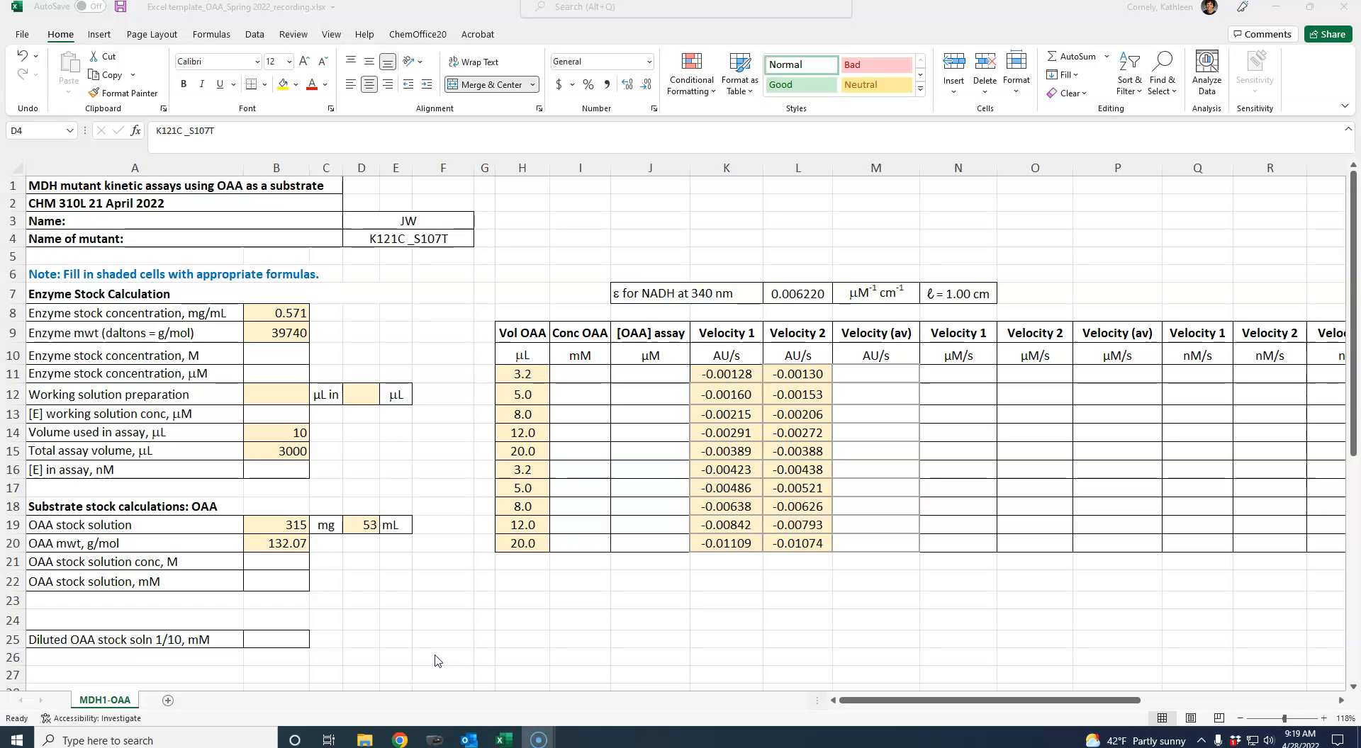
- Calculate the molar enzyme stock concentration in B10 by dividing the mg/mL concentration by the molecular weight, =B8/B9
{"action": "left_click", "coordinate": [360, 241]}
{"action": "left_click", "coordinate": [375, 286]}
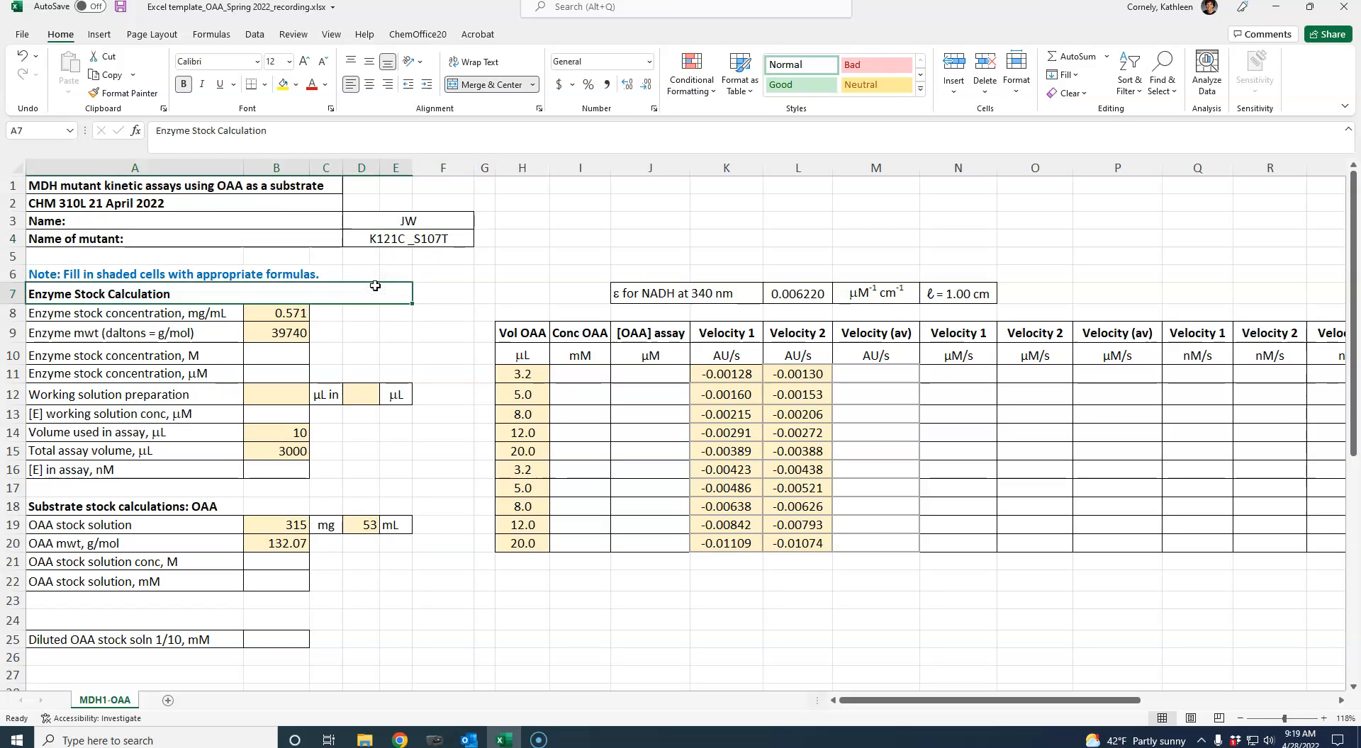
{"action": "key", "text": "Down"}
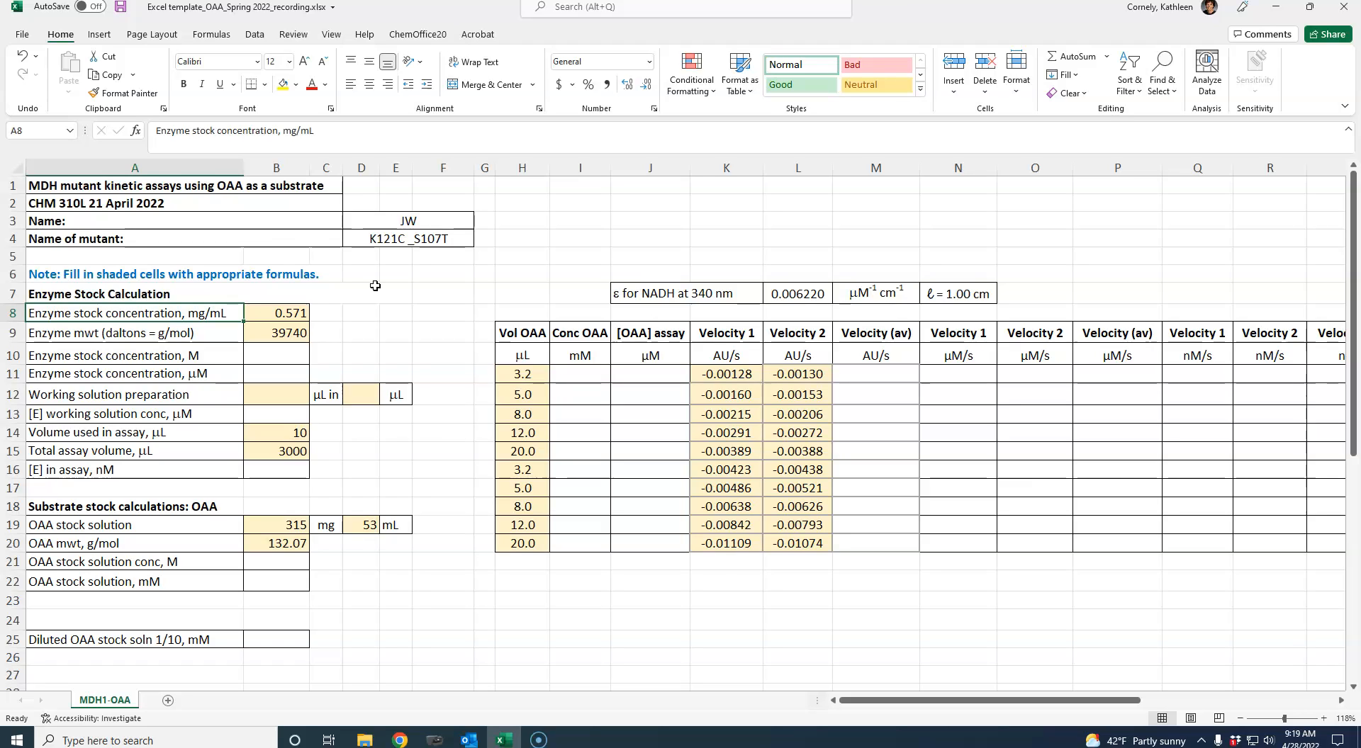
{"action": "key", "text": "Right"}
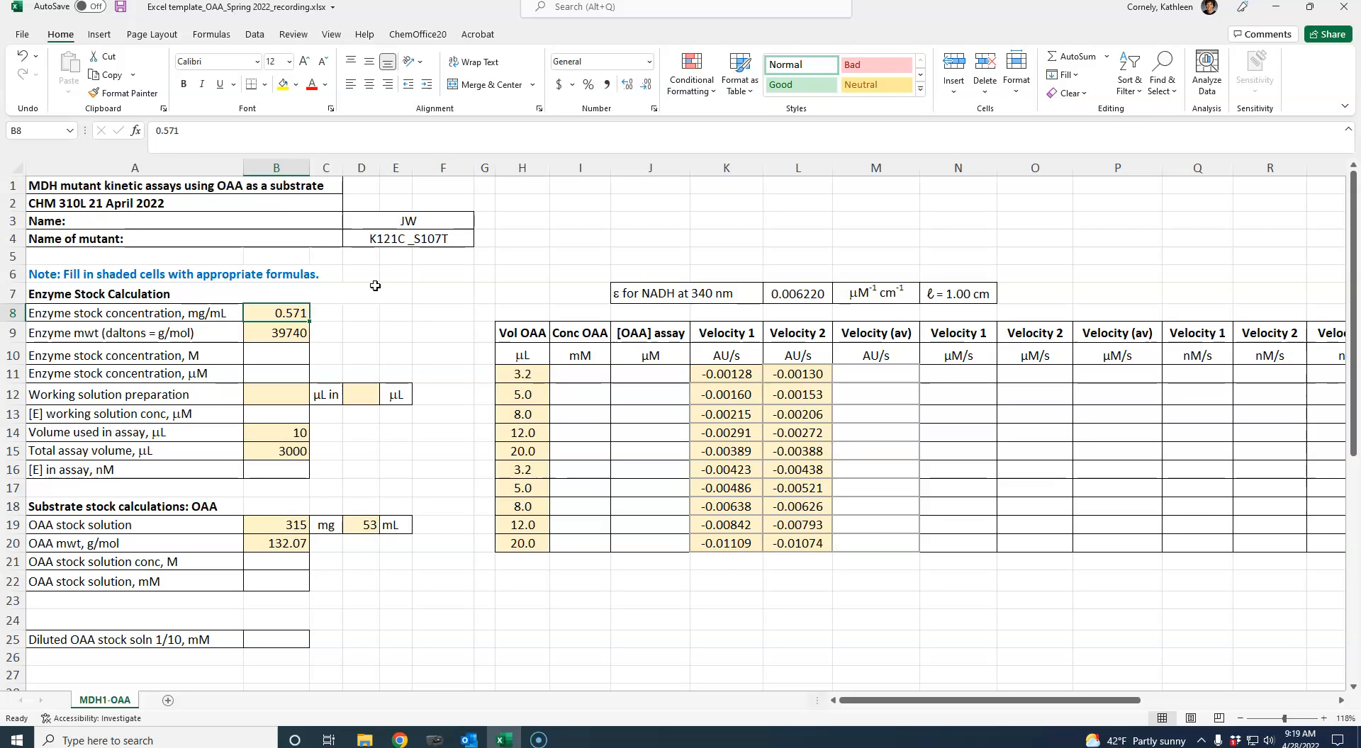
{"action": "key", "text": "Down"}
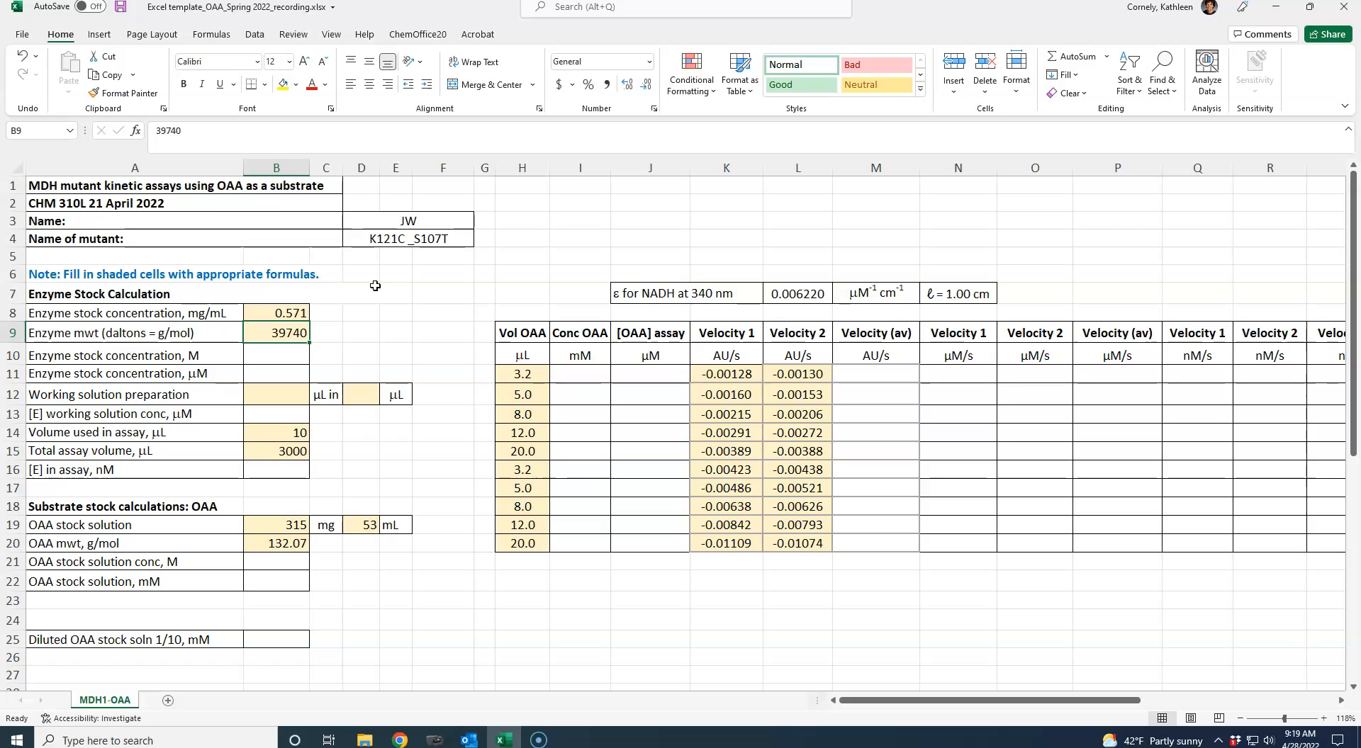
{"action": "key", "text": "Down"}
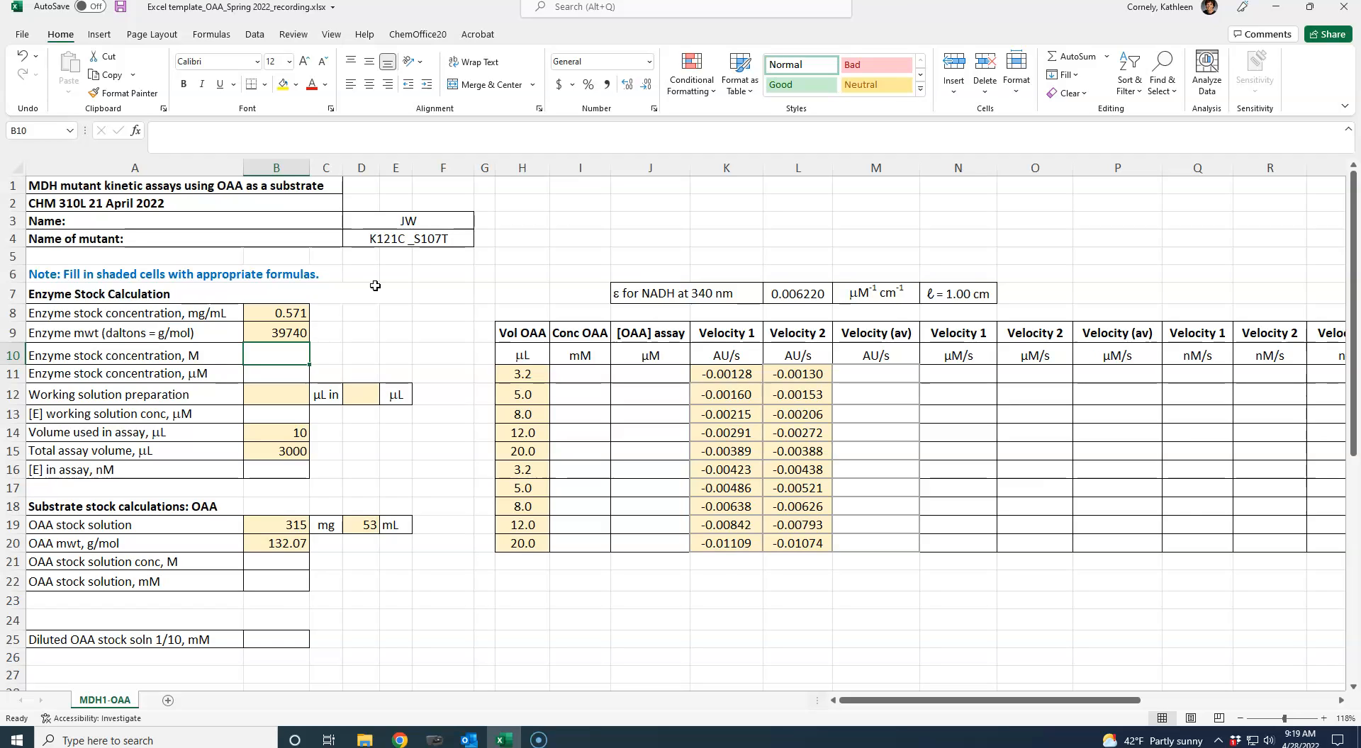
{"action": "type", "text": "="}
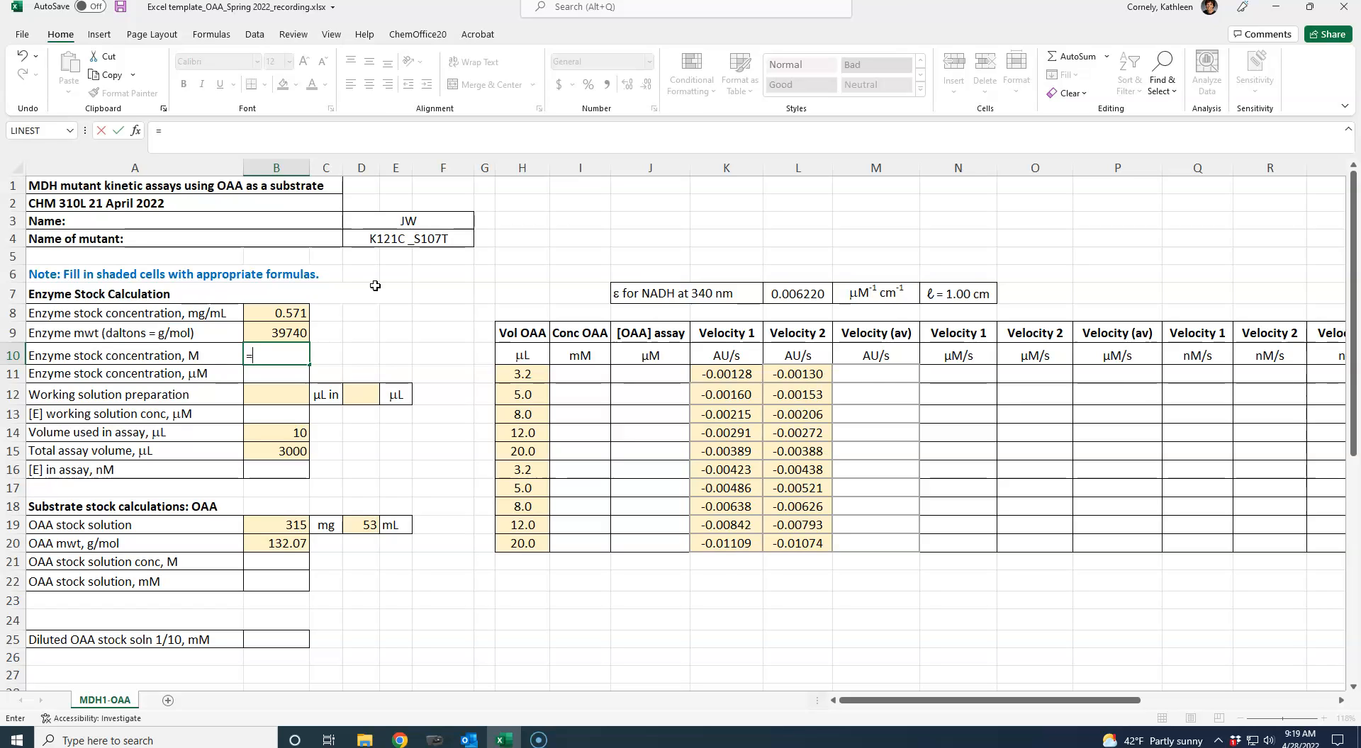
{"action": "left_click", "coordinate": [272, 314]}
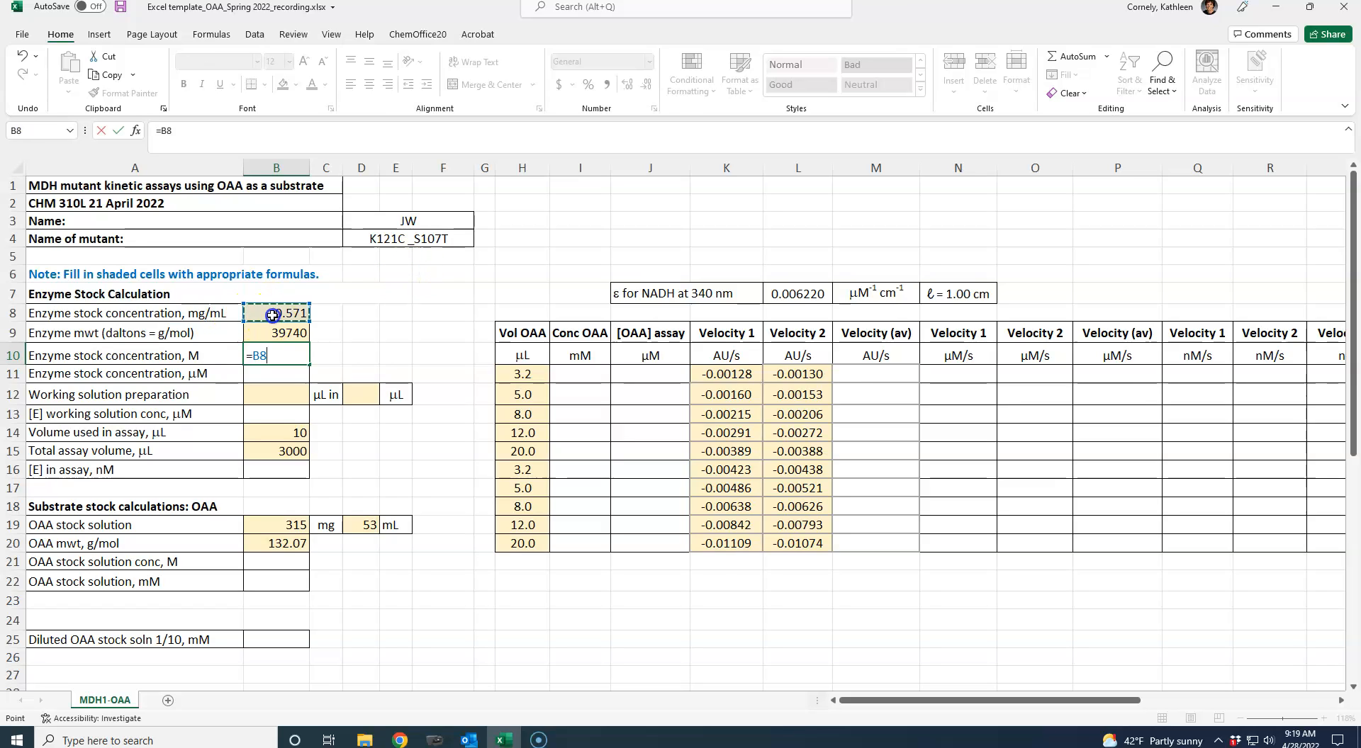
{"action": "type", "text": "/"}
{"action": "left_click", "coordinate": [278, 334]}
{"action": "key", "text": "Return"}
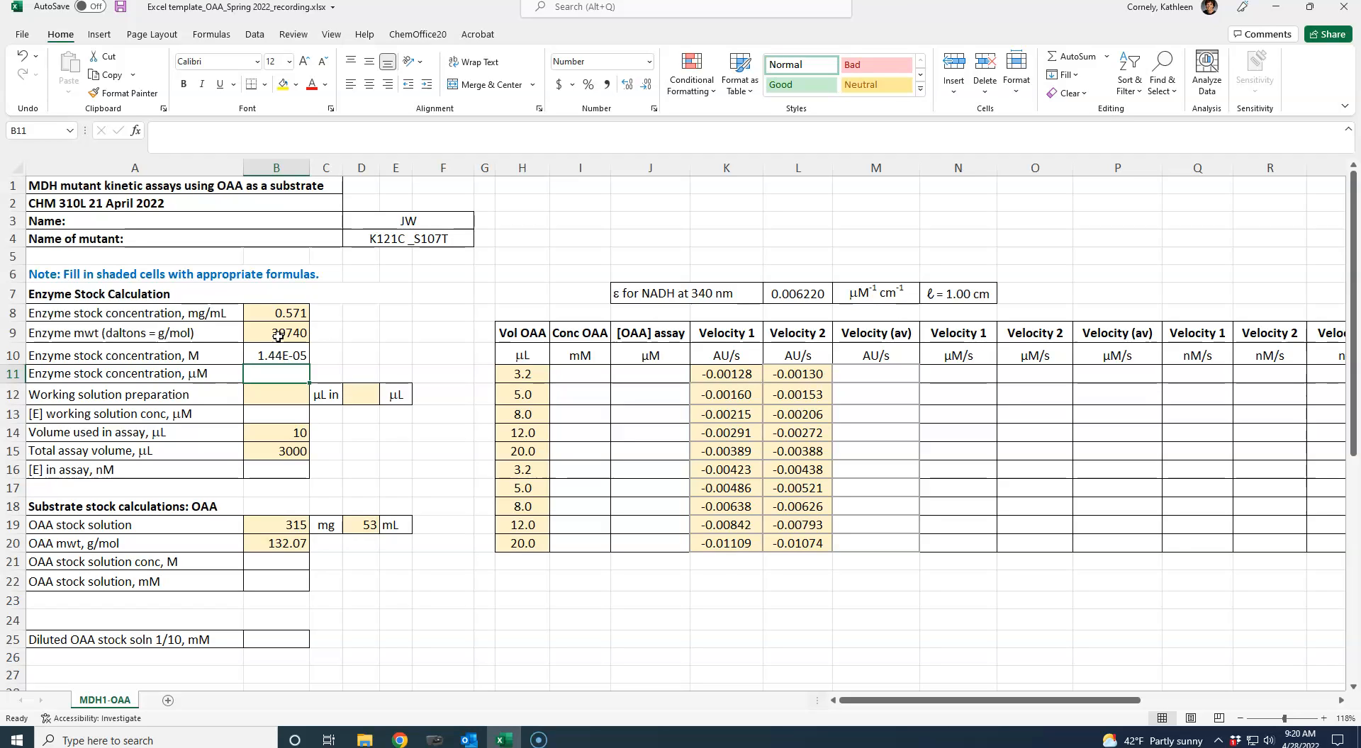
- Convert the enzyme stock concentration to µM in B11 with the formula =B10*10^6
{"action": "type", "text": "="}
{"action": "left_click", "coordinate": [275, 354]}
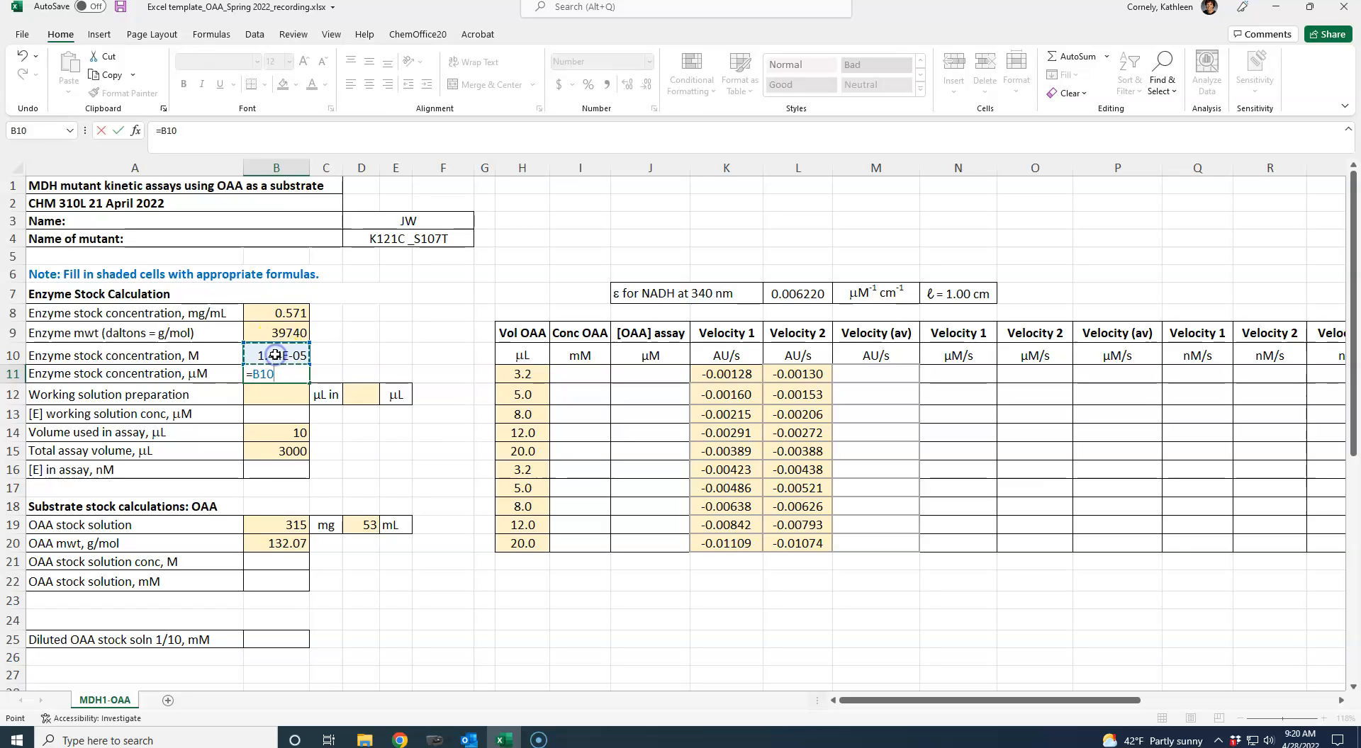
{"action": "type", "text": "1"}
{"action": "key", "text": "BackSpace"}
{"action": "type", "text": "*10"}
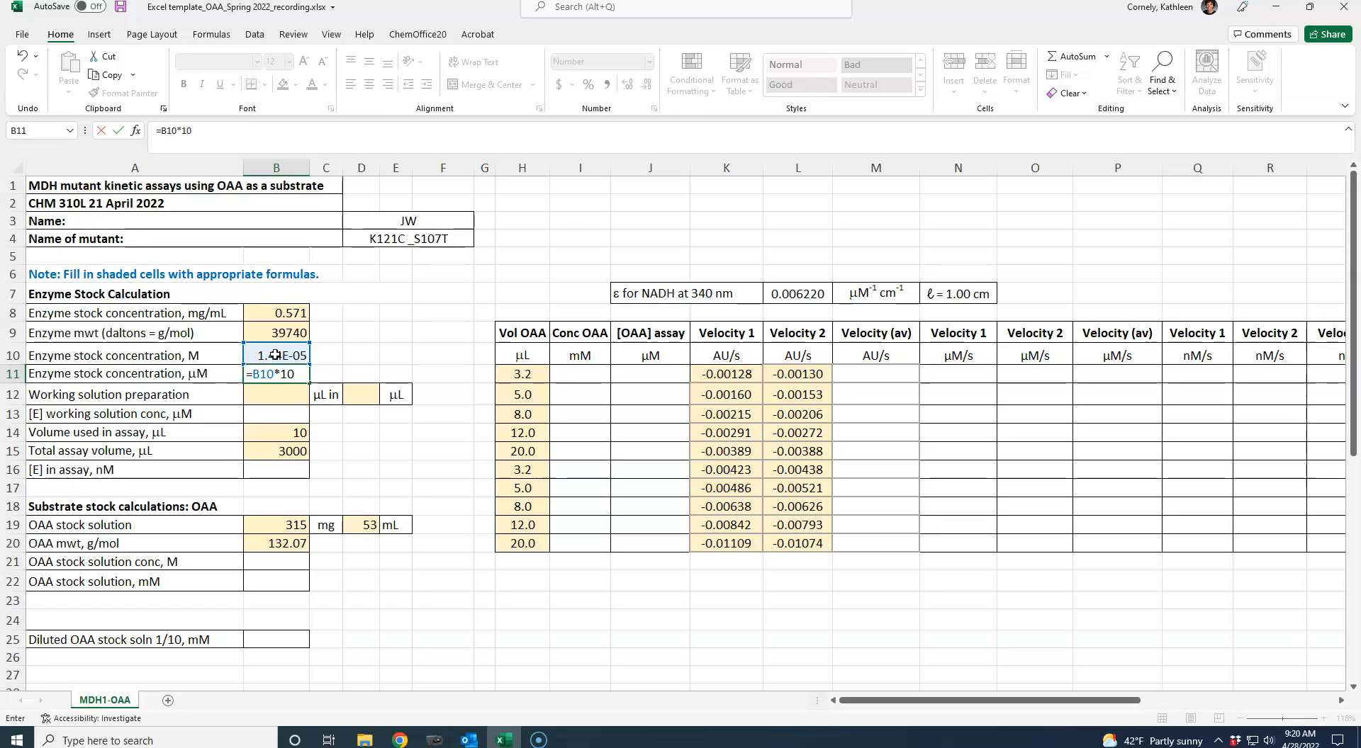
{"action": "type", "text": "^6"}
{"action": "key", "text": "Return"}
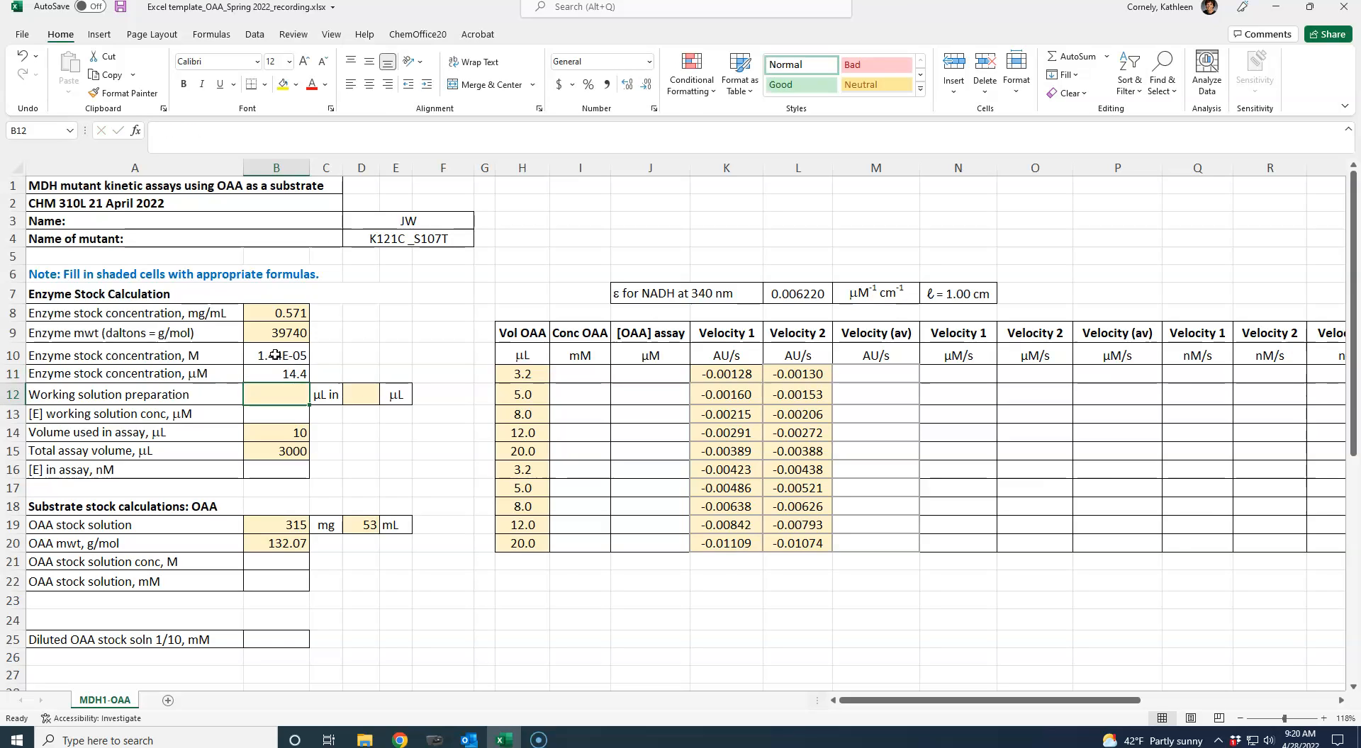
- Fill in the working solution preparation in row 12 as 1 µL in 1 µL
{"action": "left_click", "coordinate": [372, 436]}
{"action": "left_click", "coordinate": [269, 392]}
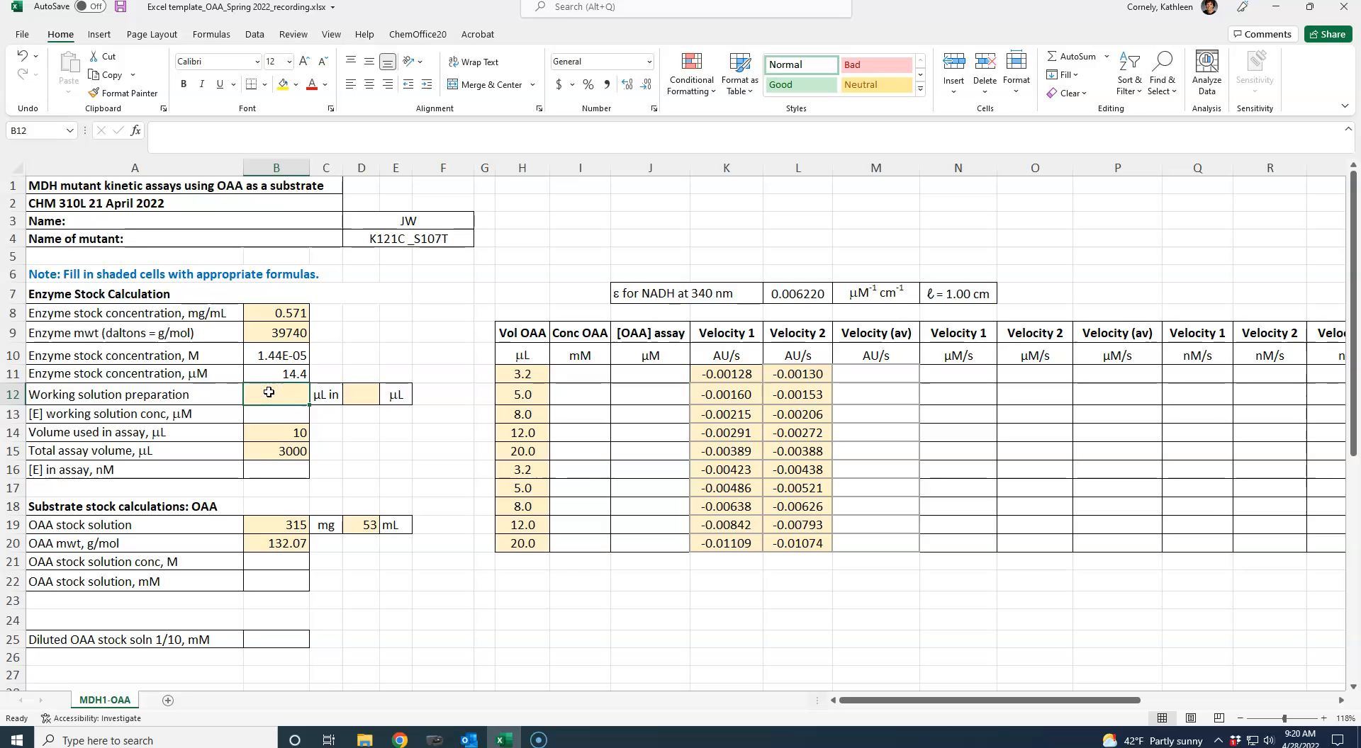
{"action": "type", "text": "1"}
{"action": "key", "text": "Tab"}
{"action": "type", "text": "1"}
{"action": "key", "text": "Return"}
- Set the enzyme working solution concentration in B13 equal to the µM stock concentration with =B11
{"action": "key", "text": "Left"}
{"action": "key", "text": "Left"}
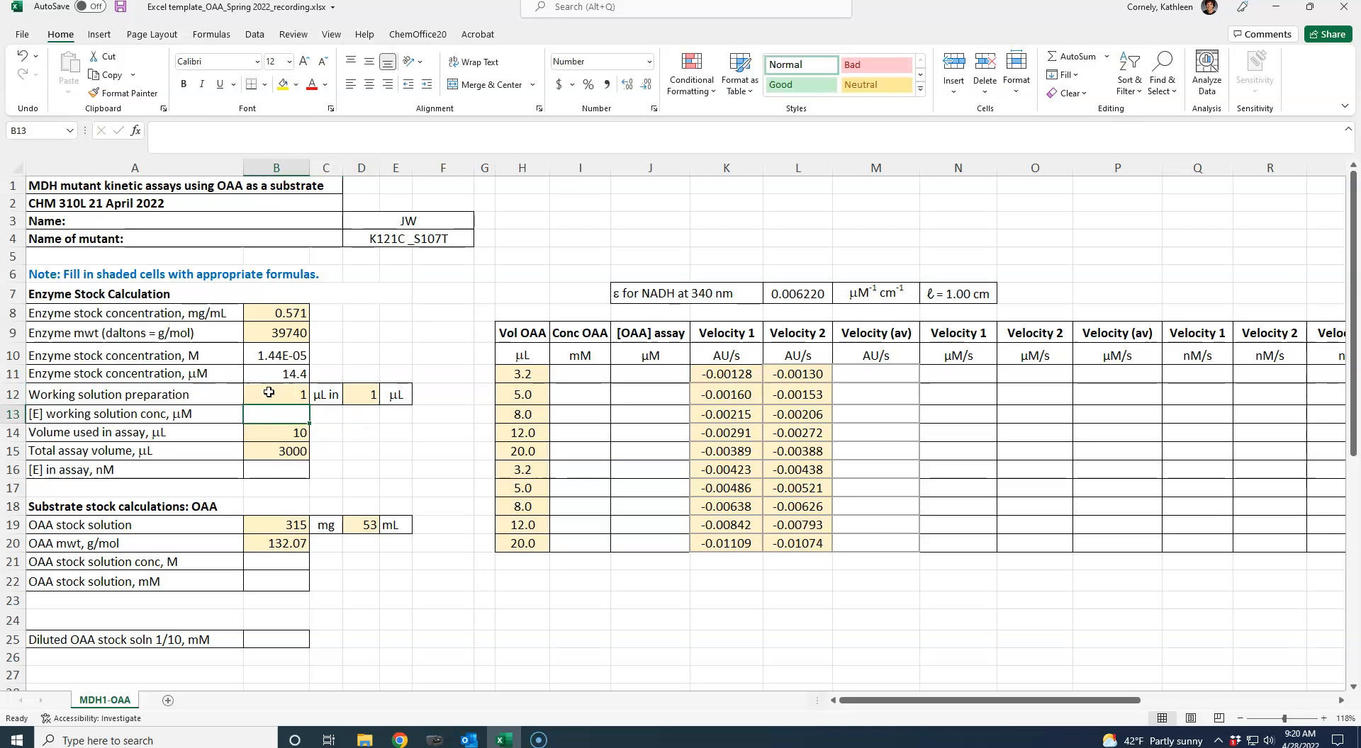
{"action": "type", "text": "="}
{"action": "left_click", "coordinate": [275, 375]}
{"action": "key", "text": "Return"}
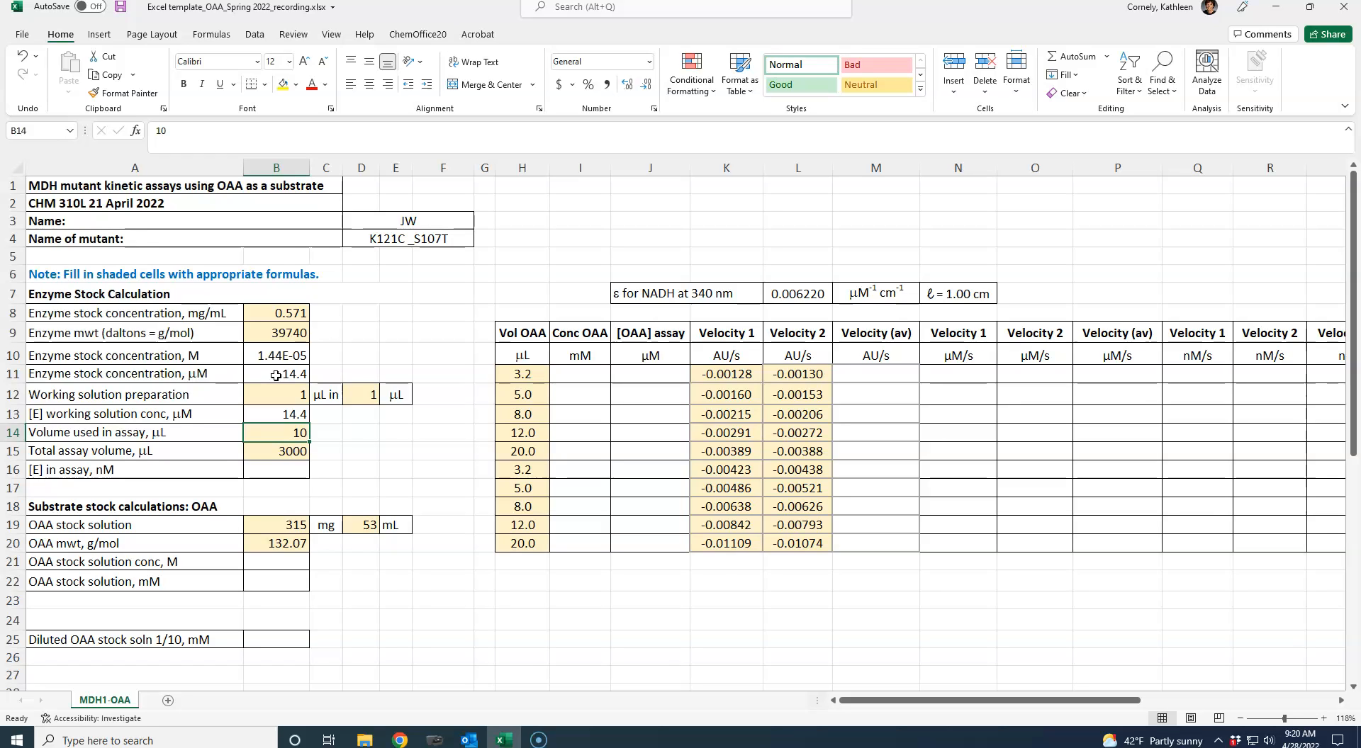
- Calculate the enzyme concentration in the assay in B16 with the dilution formula =(B14*B13)/B15
{"action": "key", "text": "Up"}
{"action": "key", "text": "Down"}
{"action": "key", "text": "Down"}
{"action": "key", "text": "Down"}
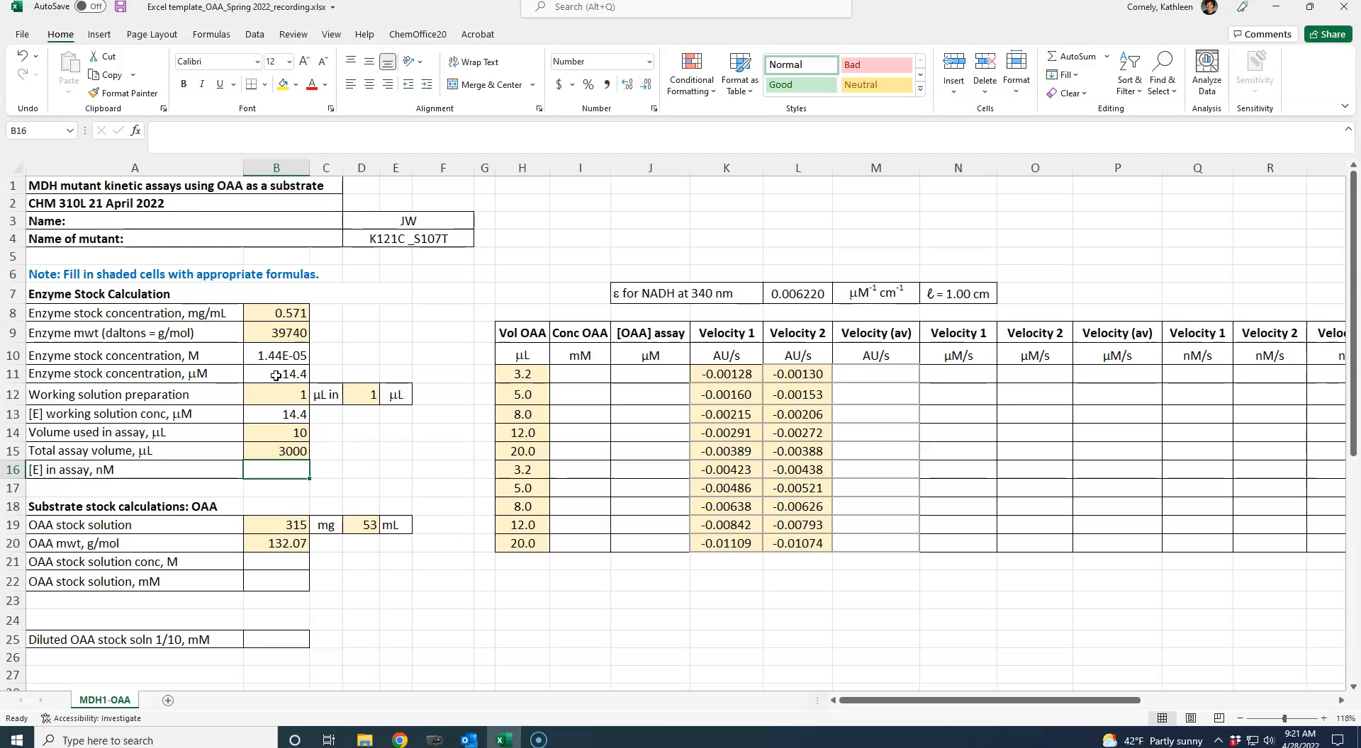
{"action": "type", "text": "=("}
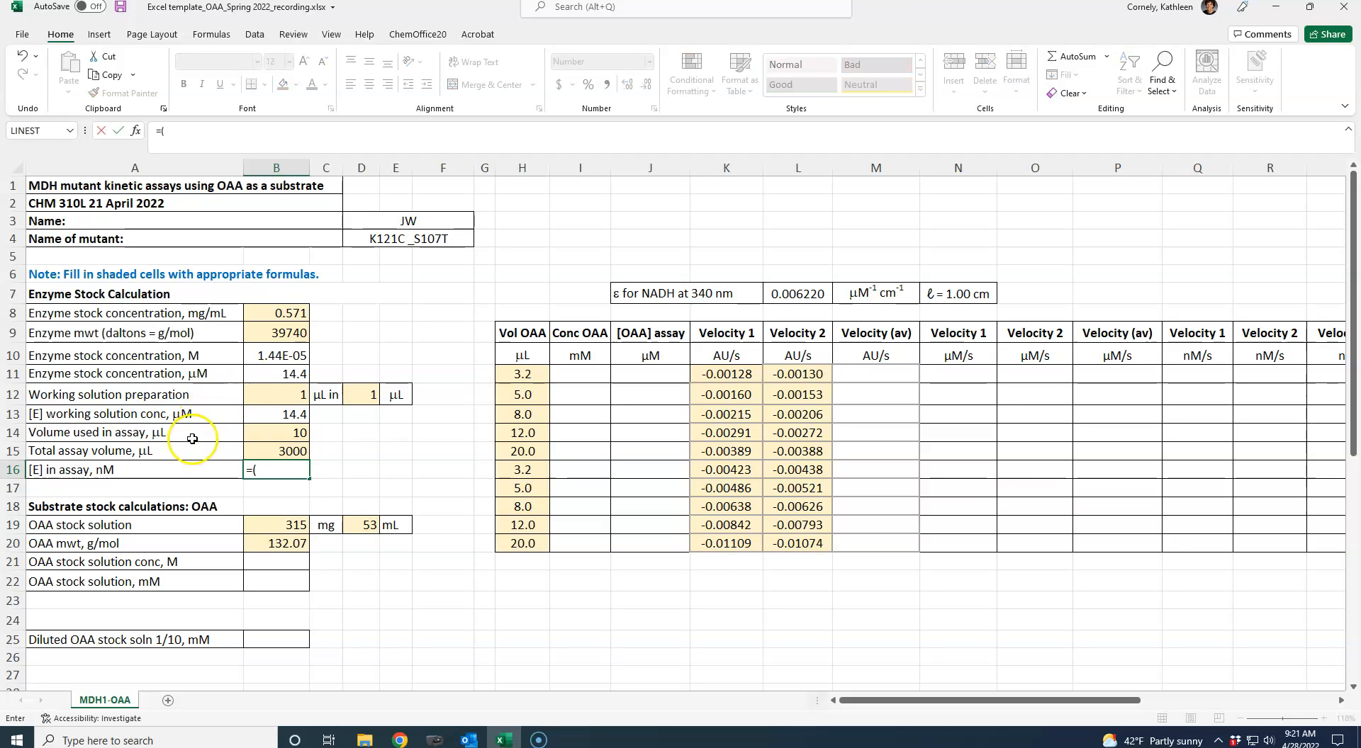
{"action": "left_click", "coordinate": [271, 434]}
{"action": "type", "text": "*"}
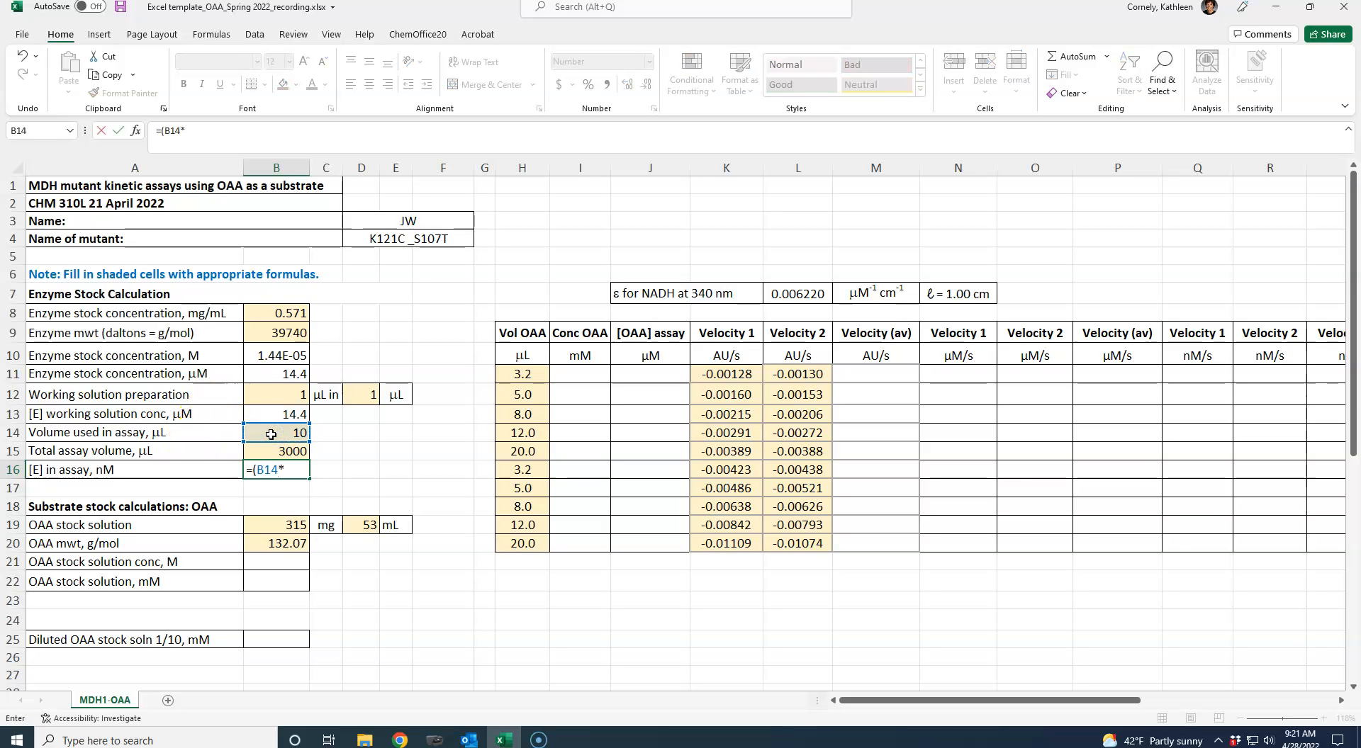
{"action": "left_click", "coordinate": [283, 418]}
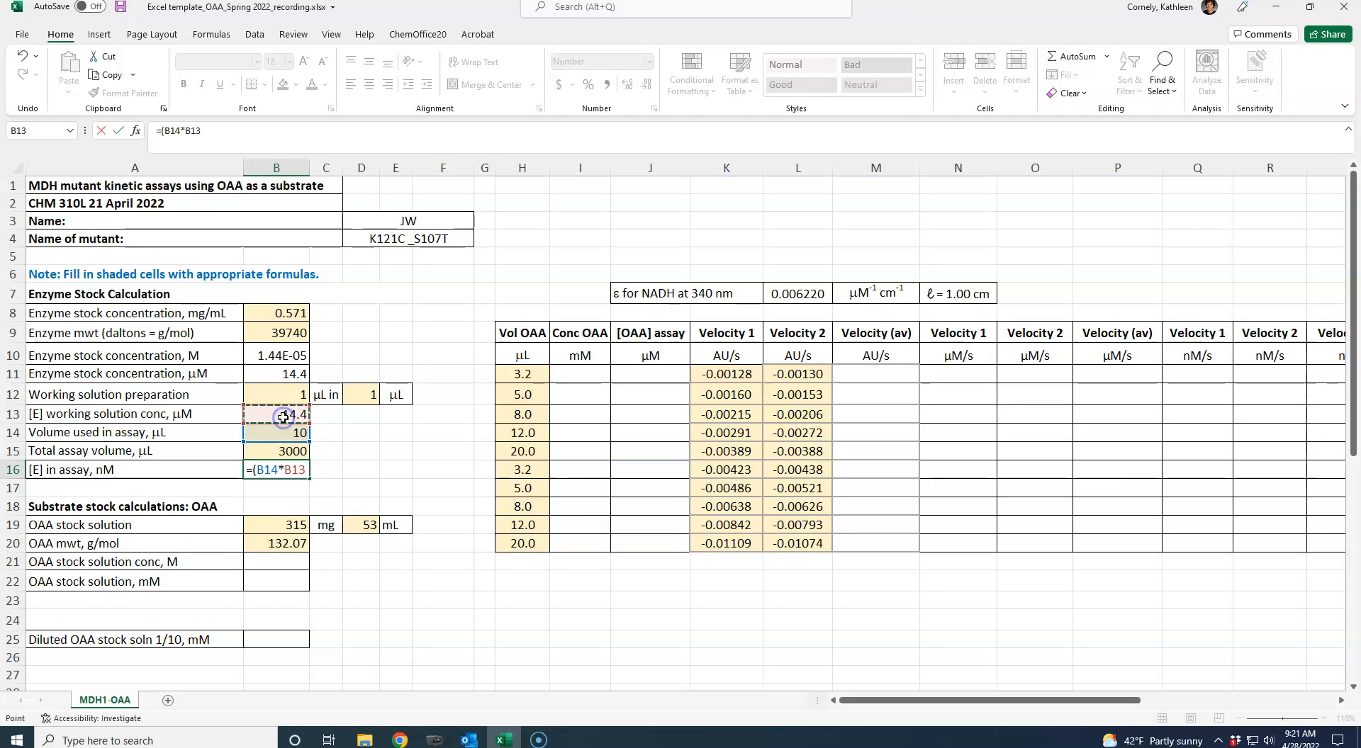
{"action": "type", "text": ")/"}
{"action": "left_click", "coordinate": [276, 451]}
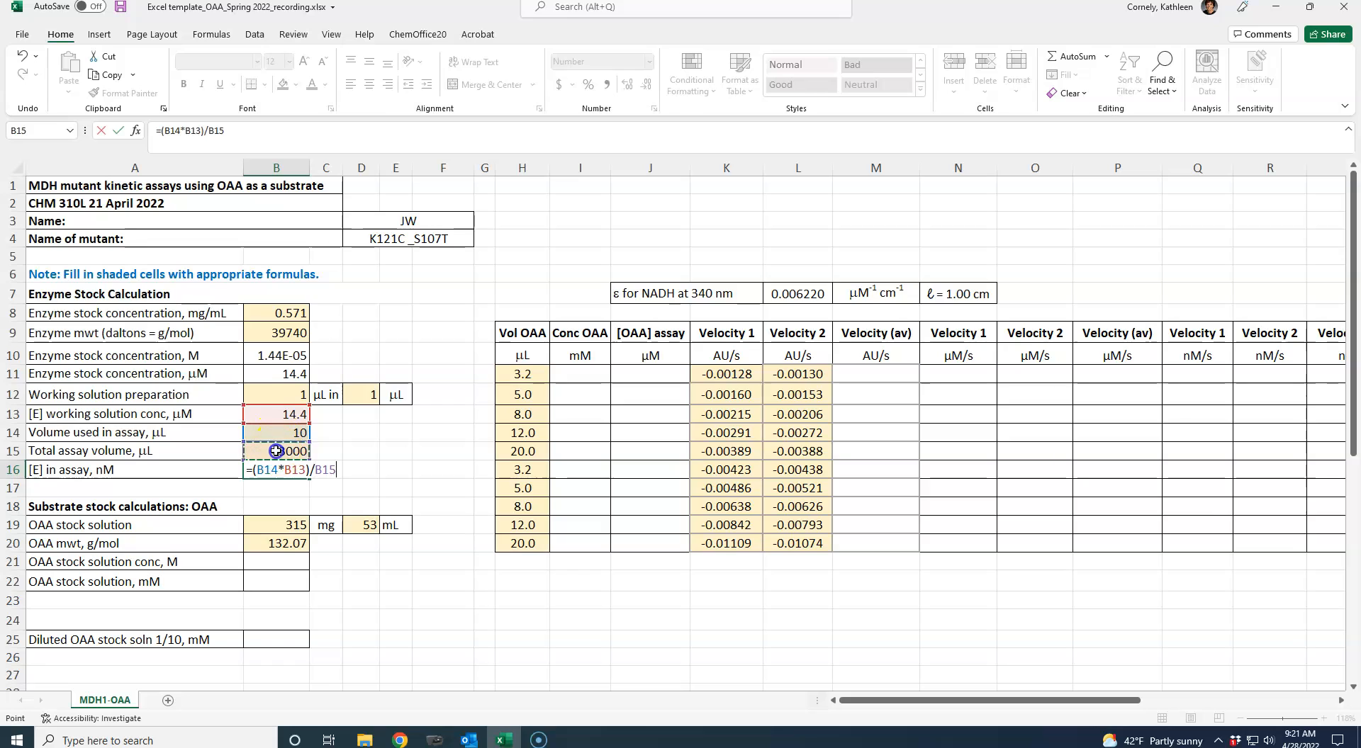
{"action": "key", "text": "Return"}
- Convert the assay enzyme concentration in B16 to nM by extending its formula to =((B14*B13)/B15)*1000
{"action": "key", "text": "Up"}
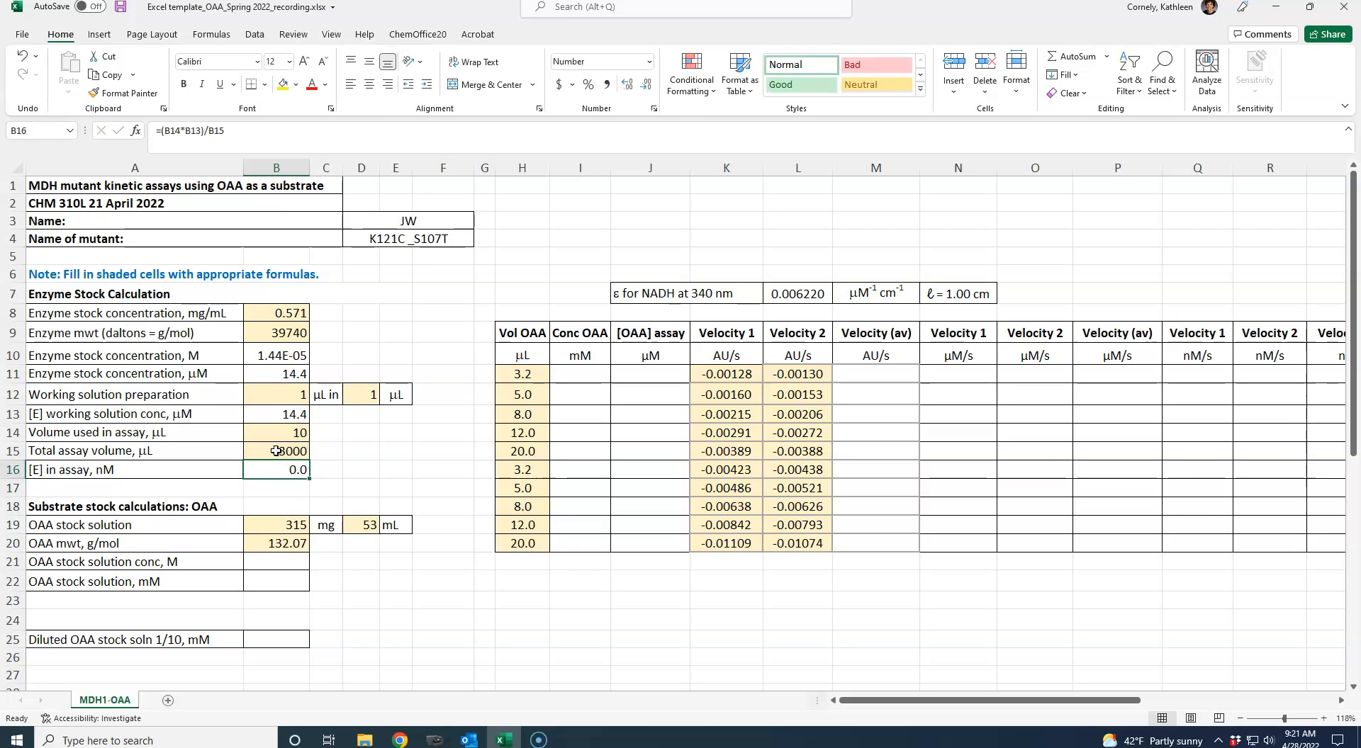
{"action": "left_click", "coordinate": [161, 132]}
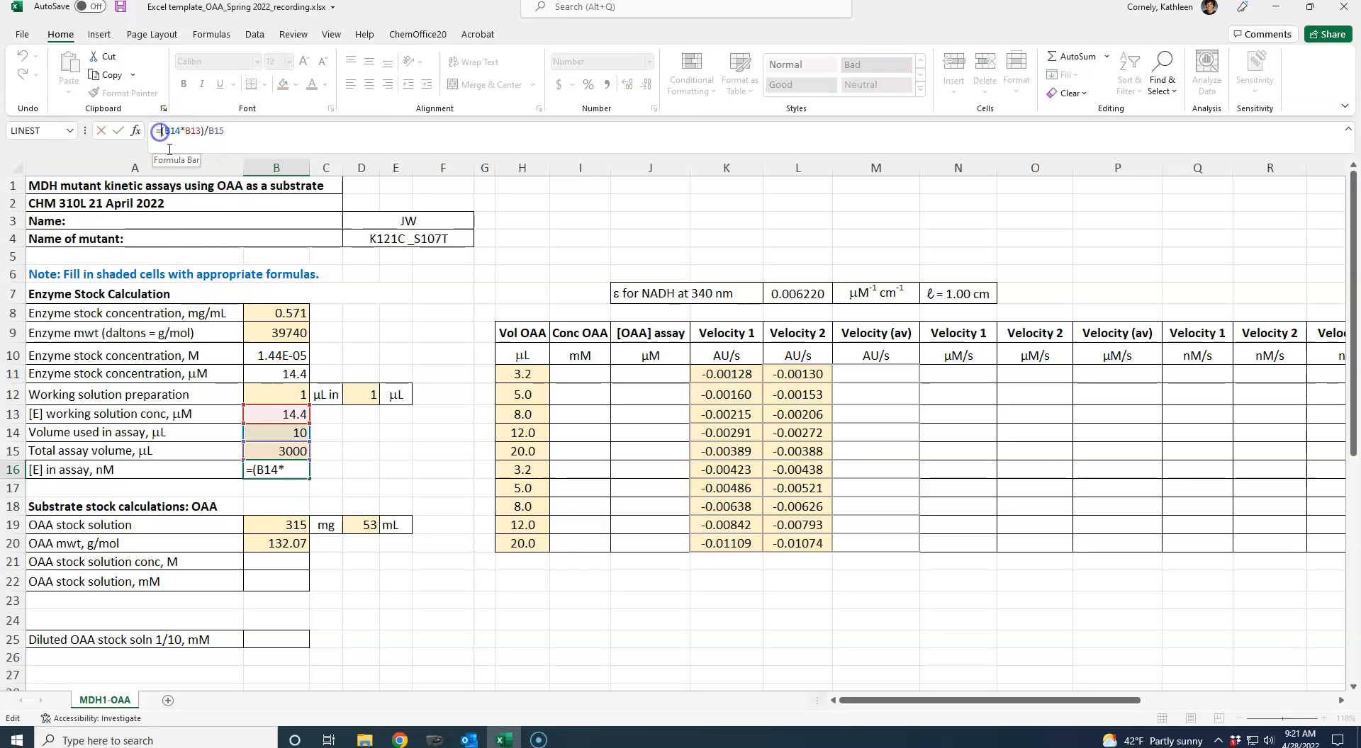
{"action": "type", "text": "("}
{"action": "left_click", "coordinate": [236, 130]}
{"action": "type", "text": ")*1000"}
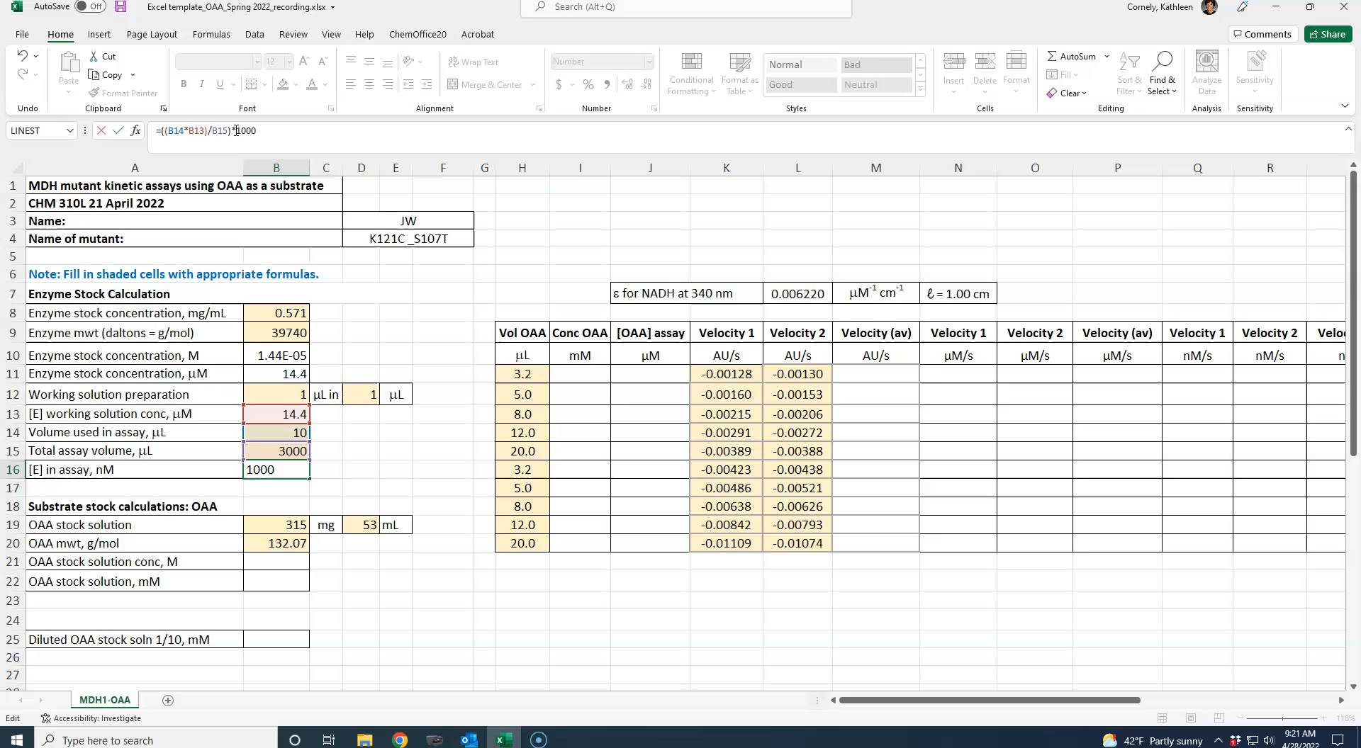
{"action": "key", "text": "Return"}
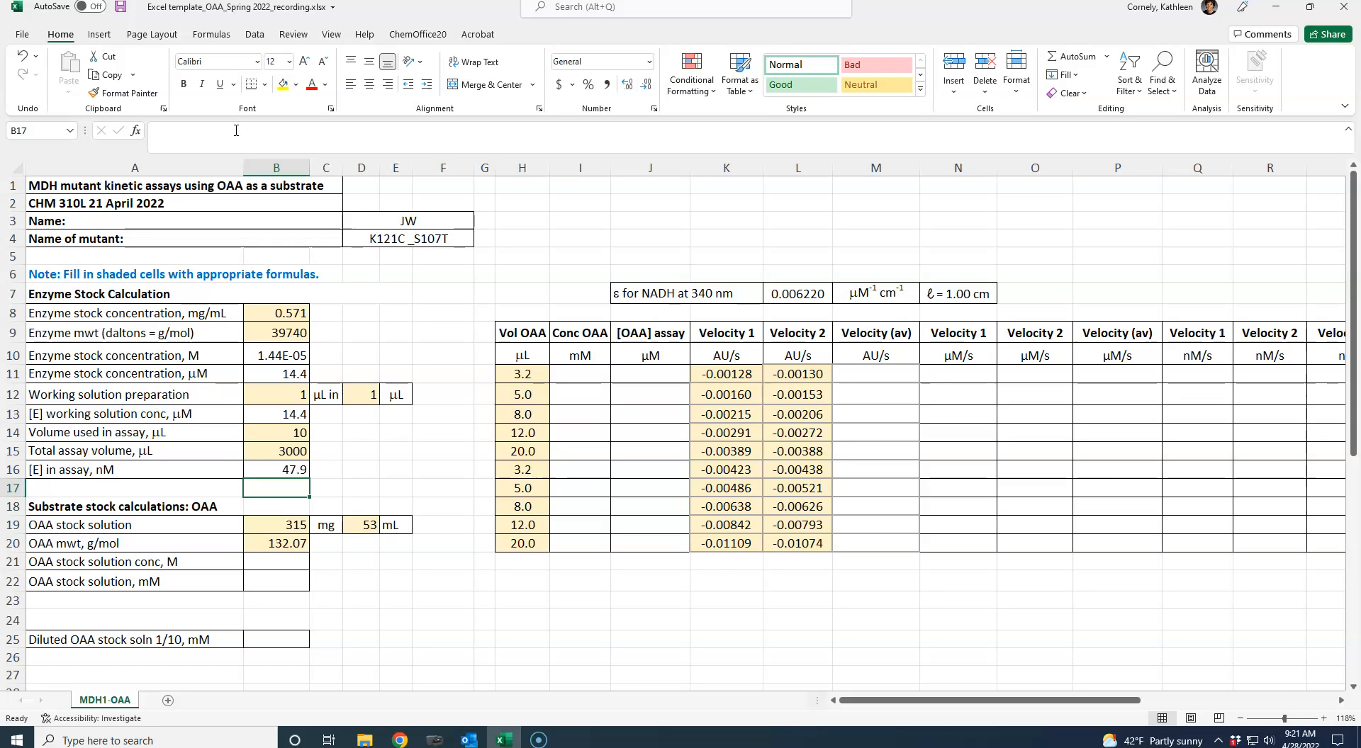
- Calculate the molar OAA stock solution concentration in B21 from mass, volume and molecular weight with =(B19/D19)/B20
{"action": "key", "text": "Down"}
{"action": "key", "text": "Down"}
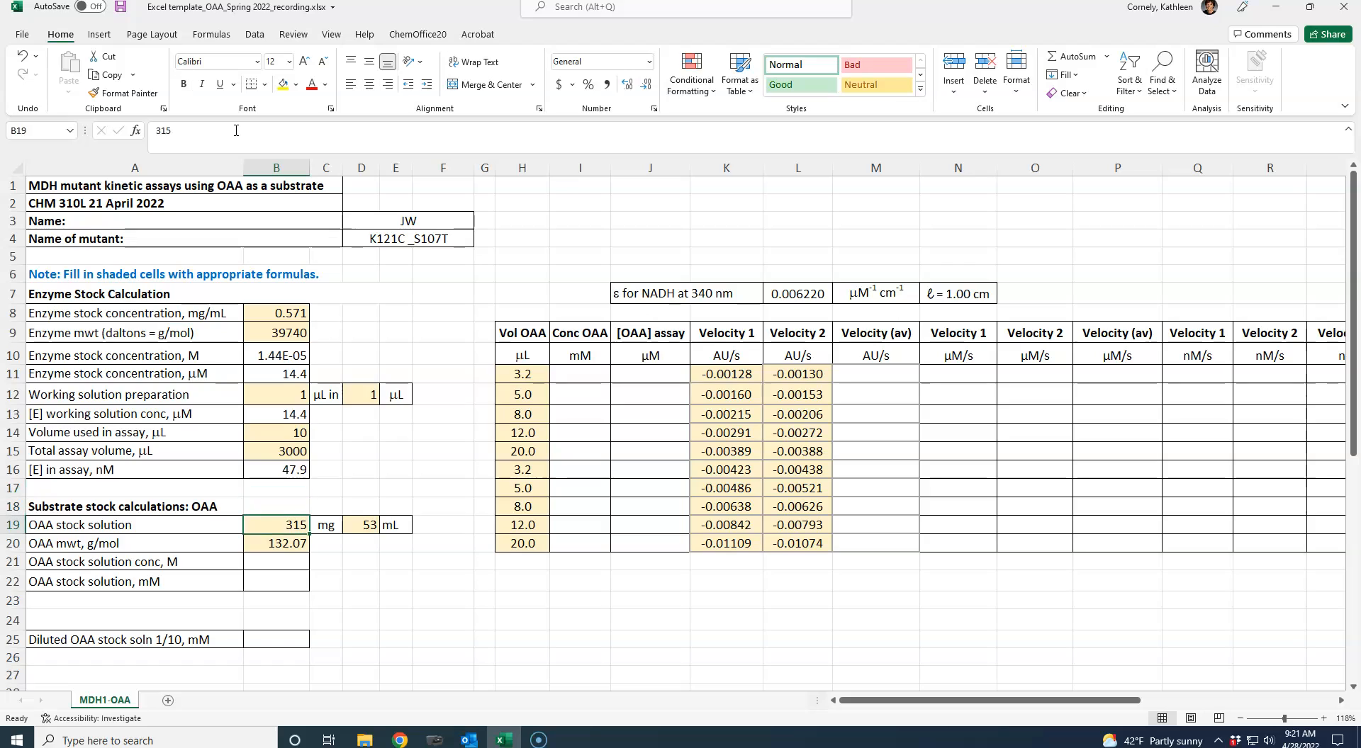
{"action": "key", "text": "Down"}
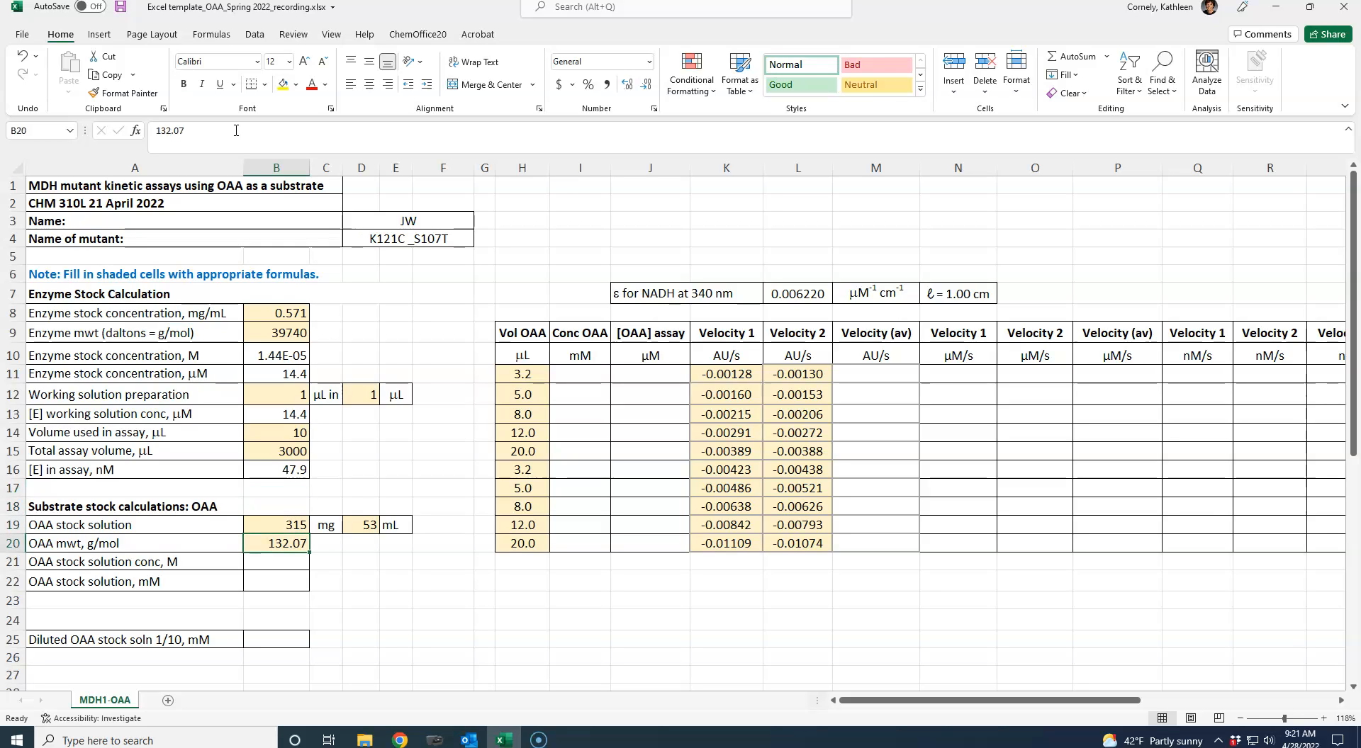
{"action": "key", "text": "Up"}
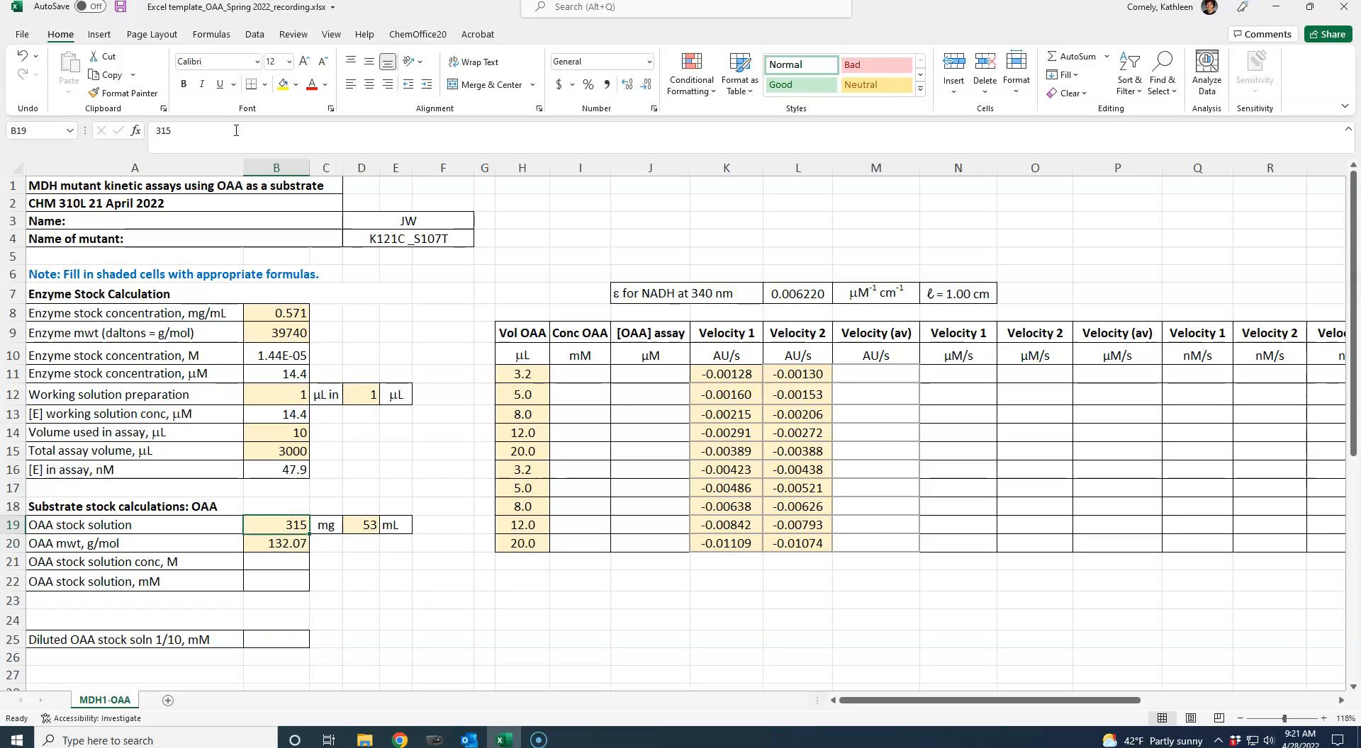
{"action": "key", "text": "Down"}
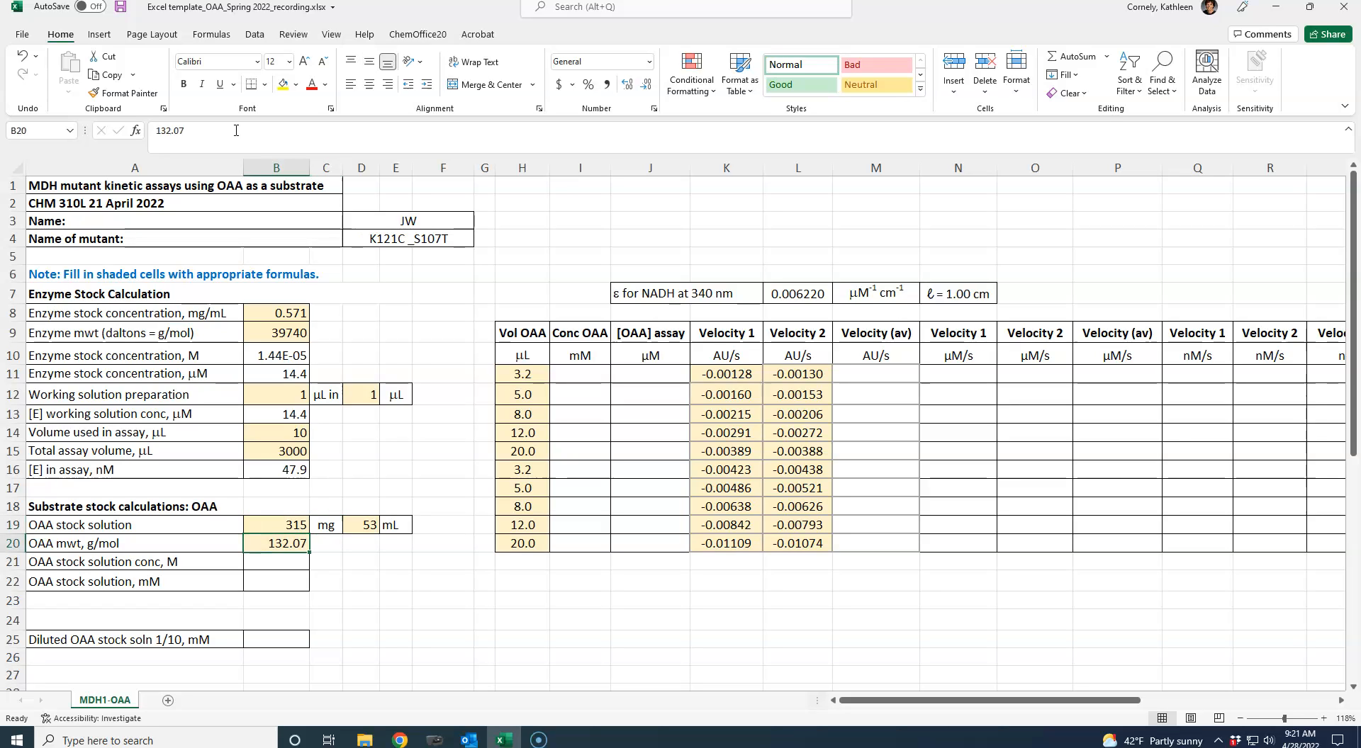
{"action": "key", "text": "Down"}
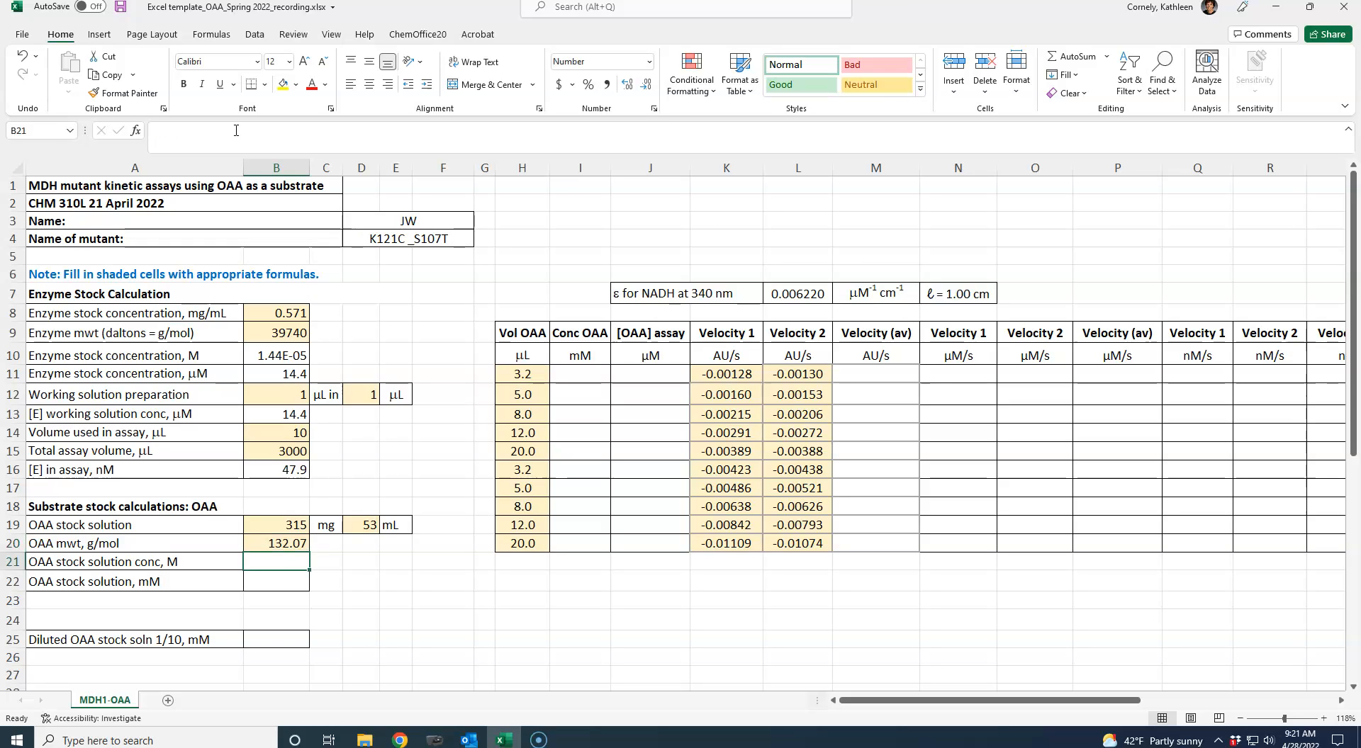
{"action": "type", "text": "=("}
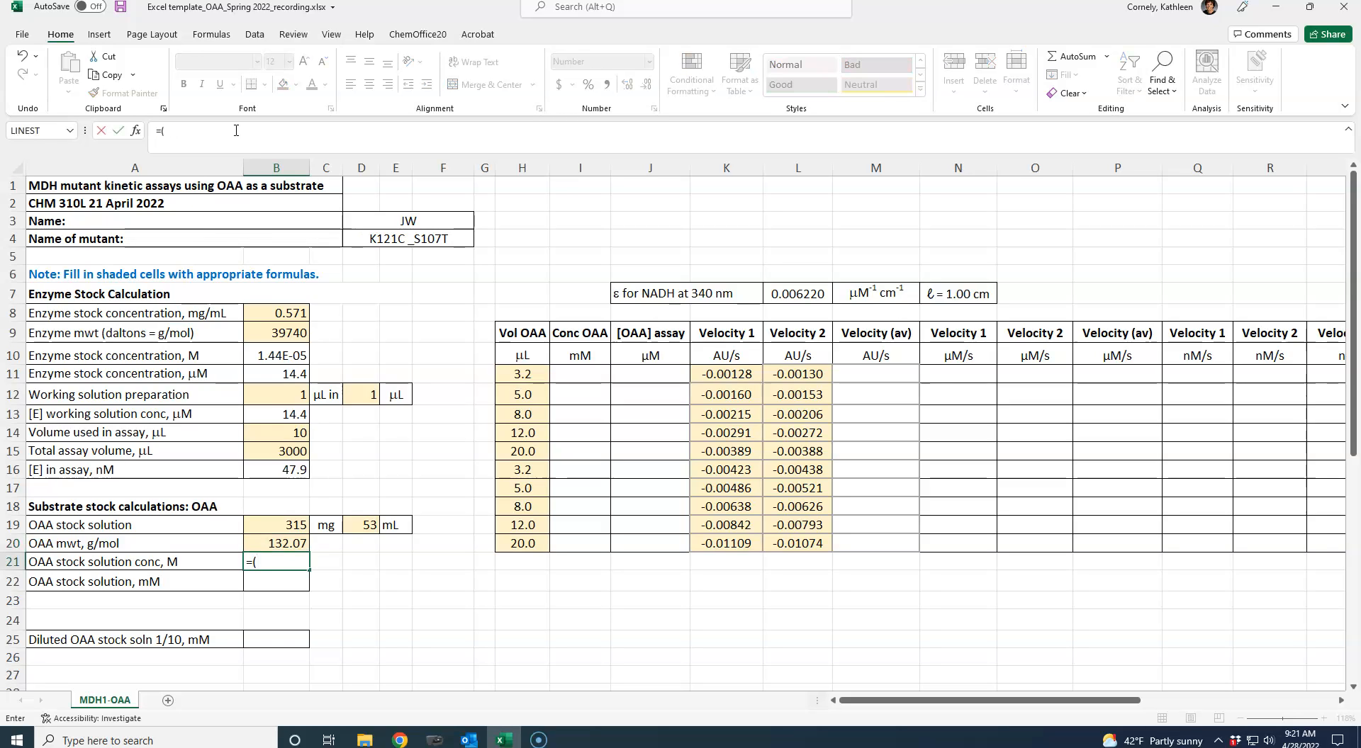
{"action": "left_click", "coordinate": [291, 525]}
{"action": "type", "text": "/"}
{"action": "left_click", "coordinate": [357, 527]}
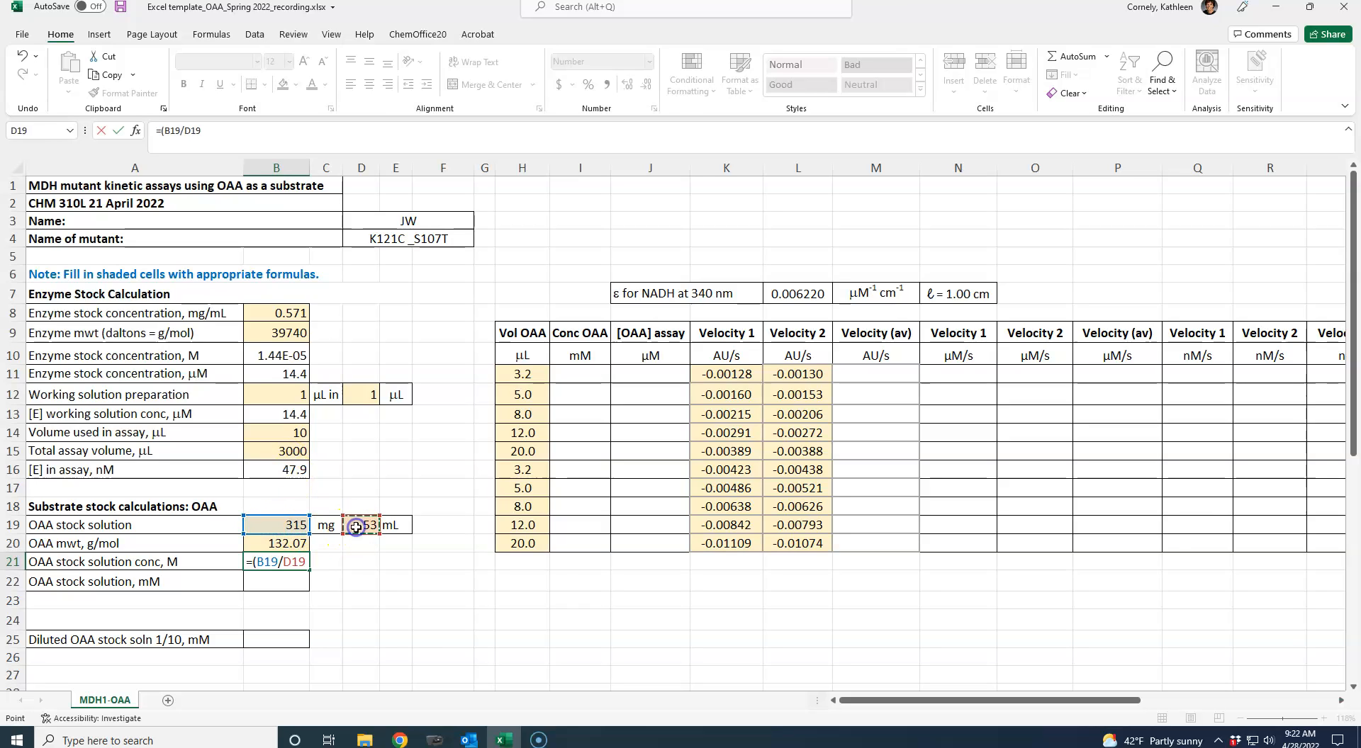
{"action": "type", "text": ")/"}
{"action": "left_click", "coordinate": [291, 543]}
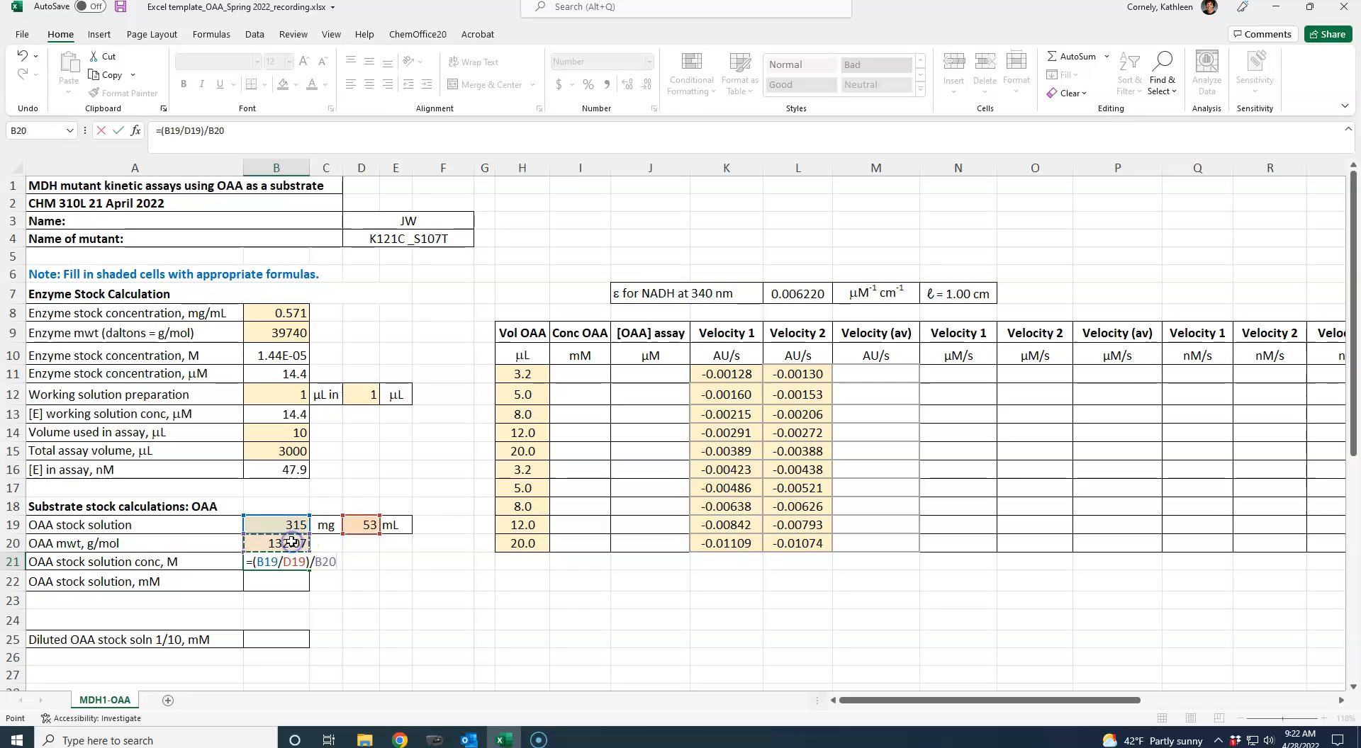
{"action": "key", "text": "Return"}
{"action": "key", "text": "Up"}
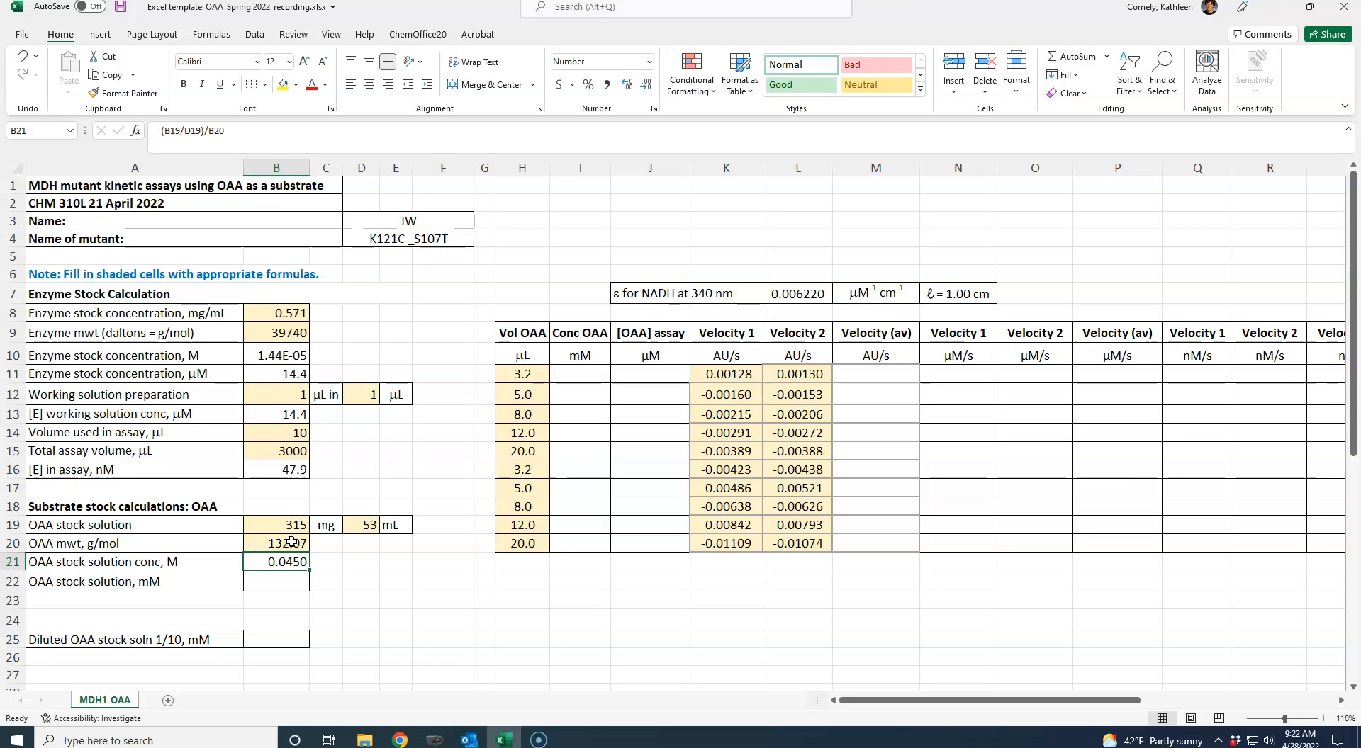
- Convert the OAA stock solution concentration to mM in B22 with the formula =B21*1000
{"action": "left_click", "coordinate": [281, 582]}
{"action": "type", "text": "="}
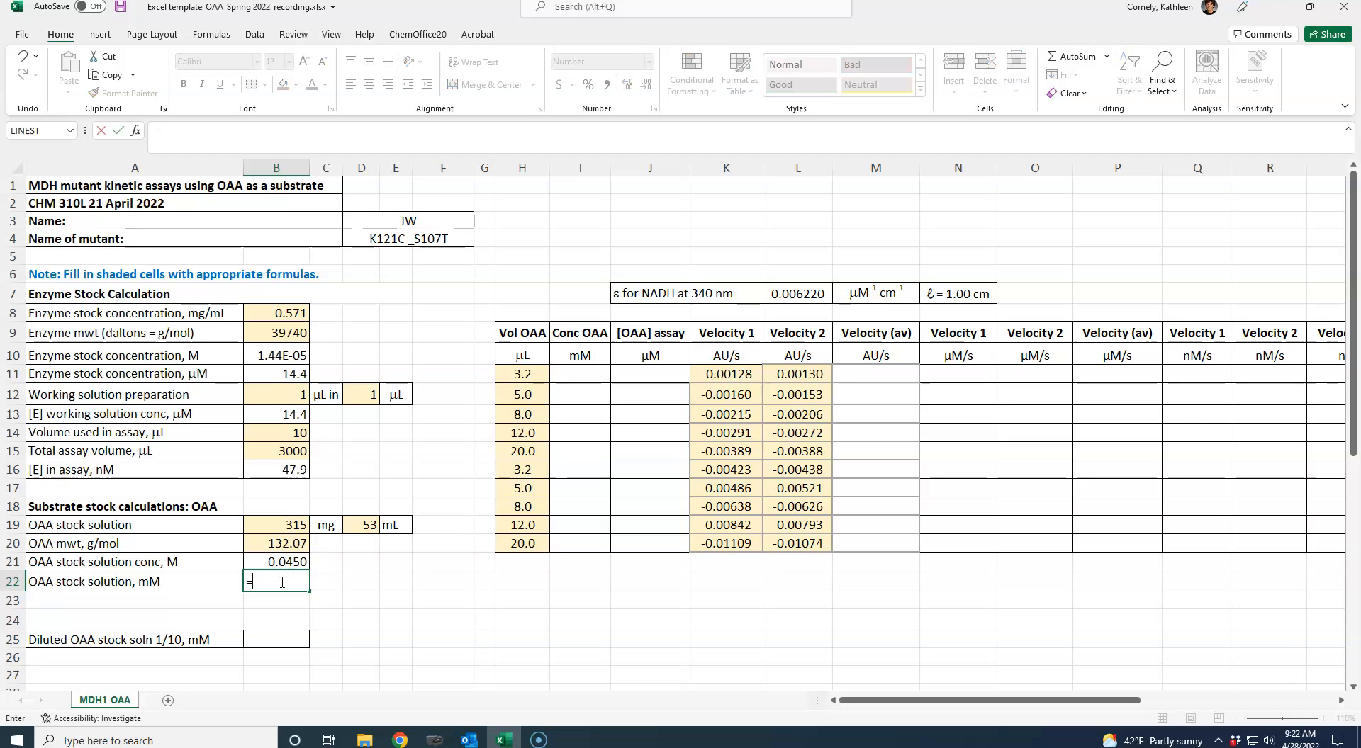
{"action": "left_click", "coordinate": [278, 562]}
{"action": "type", "text": "*1000"}
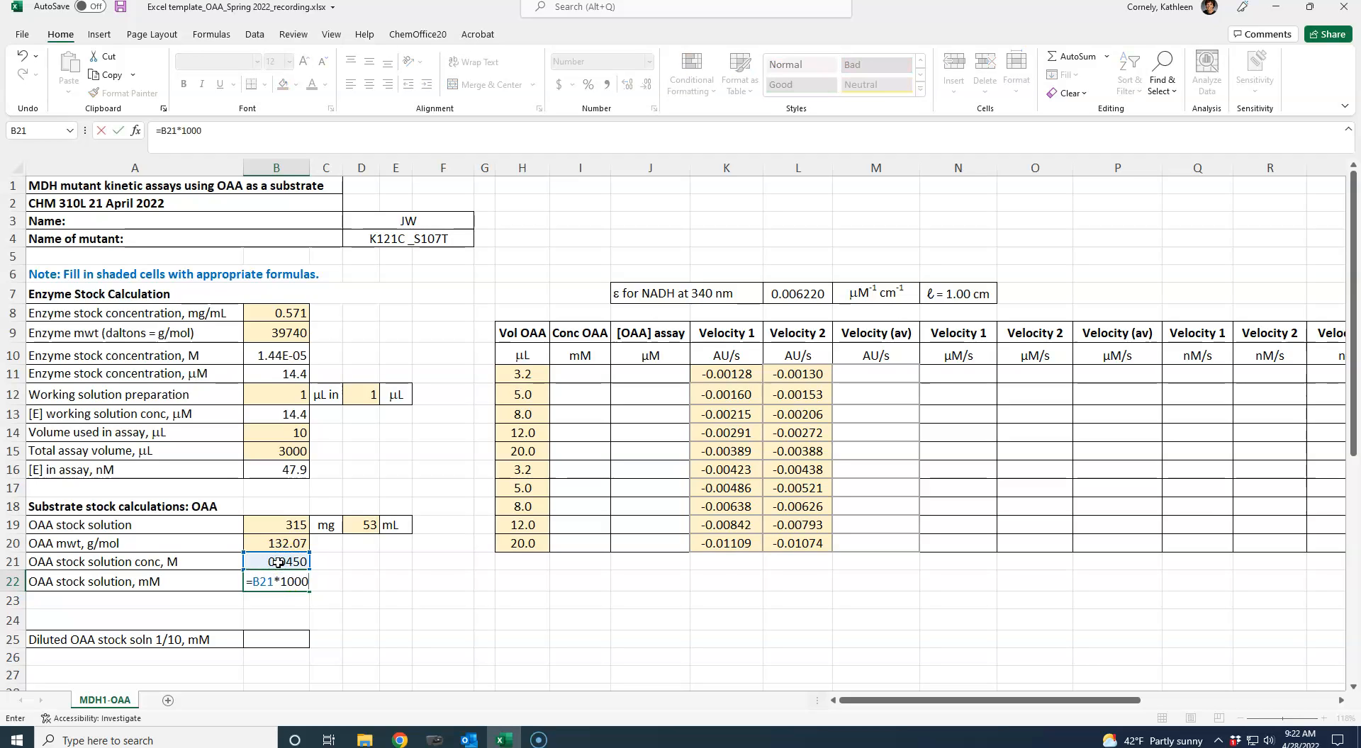
{"action": "key", "text": "Return"}
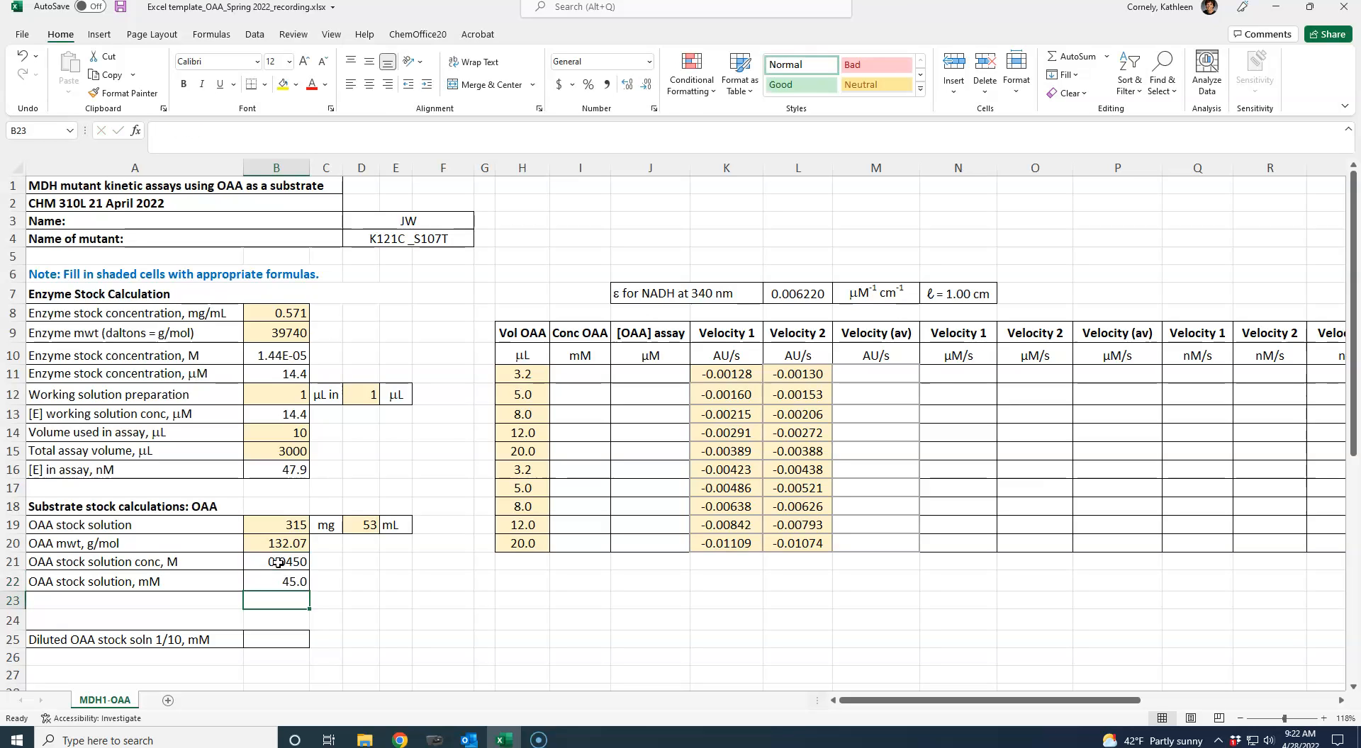
- Calculate the 1/10 diluted OAA stock concentration in B25 with the formula =B22/10
{"action": "key", "text": "Down"}
{"action": "key", "text": "Down"}
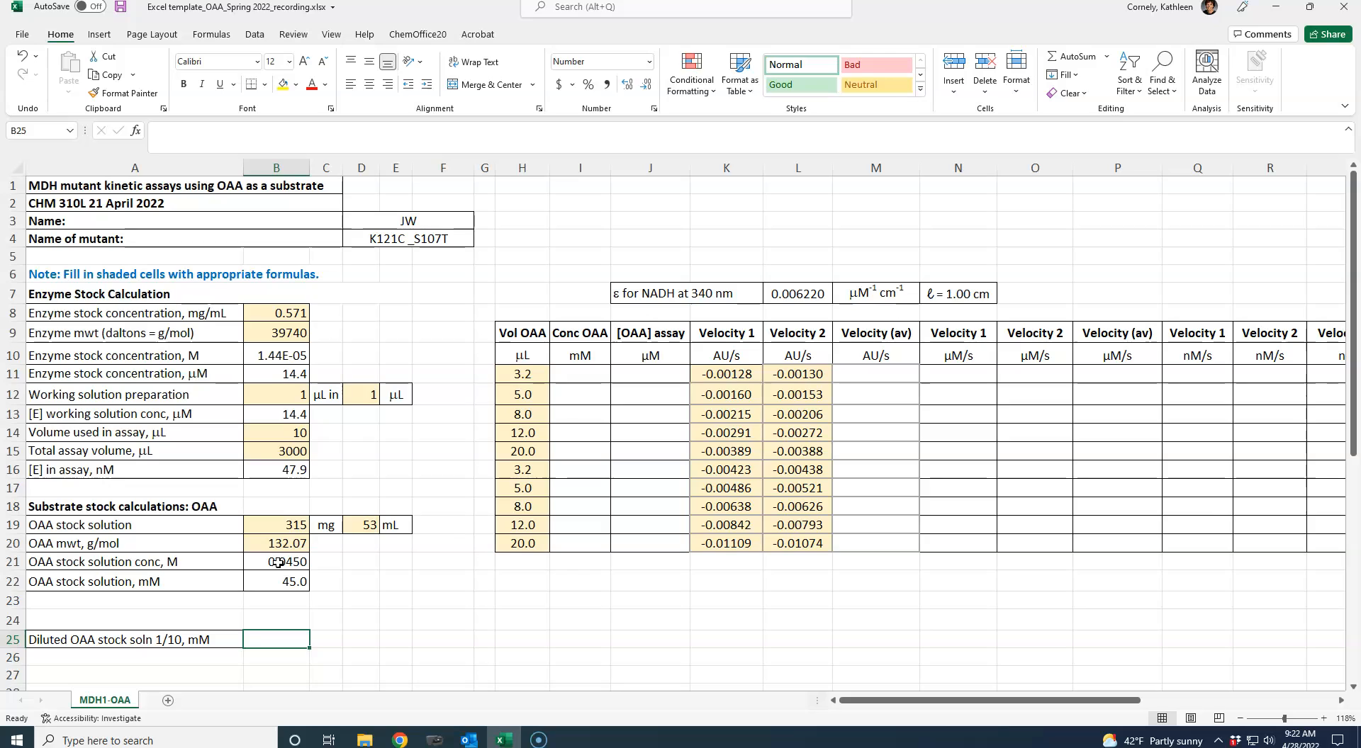
{"action": "type", "text": "="}
{"action": "left_click", "coordinate": [281, 581]}
{"action": "type", "text": "/10"}
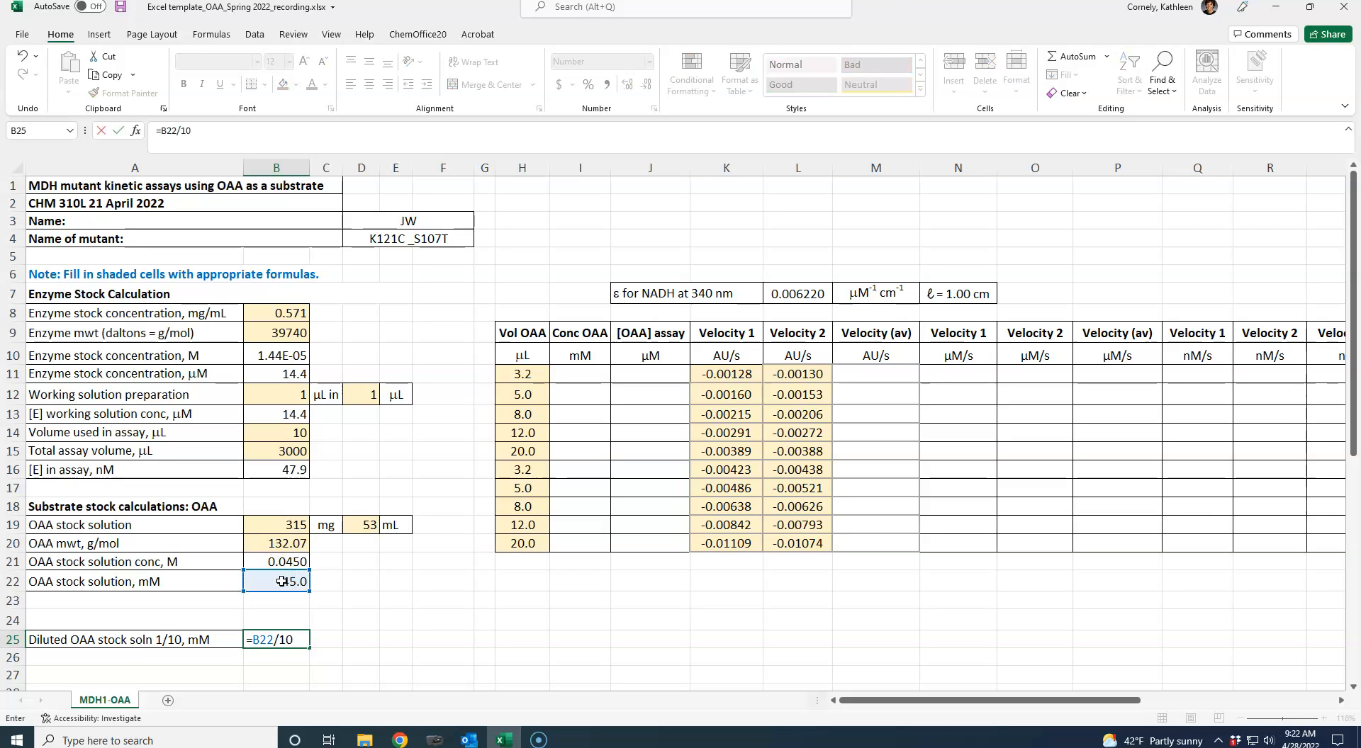
{"action": "key", "text": "Return"}
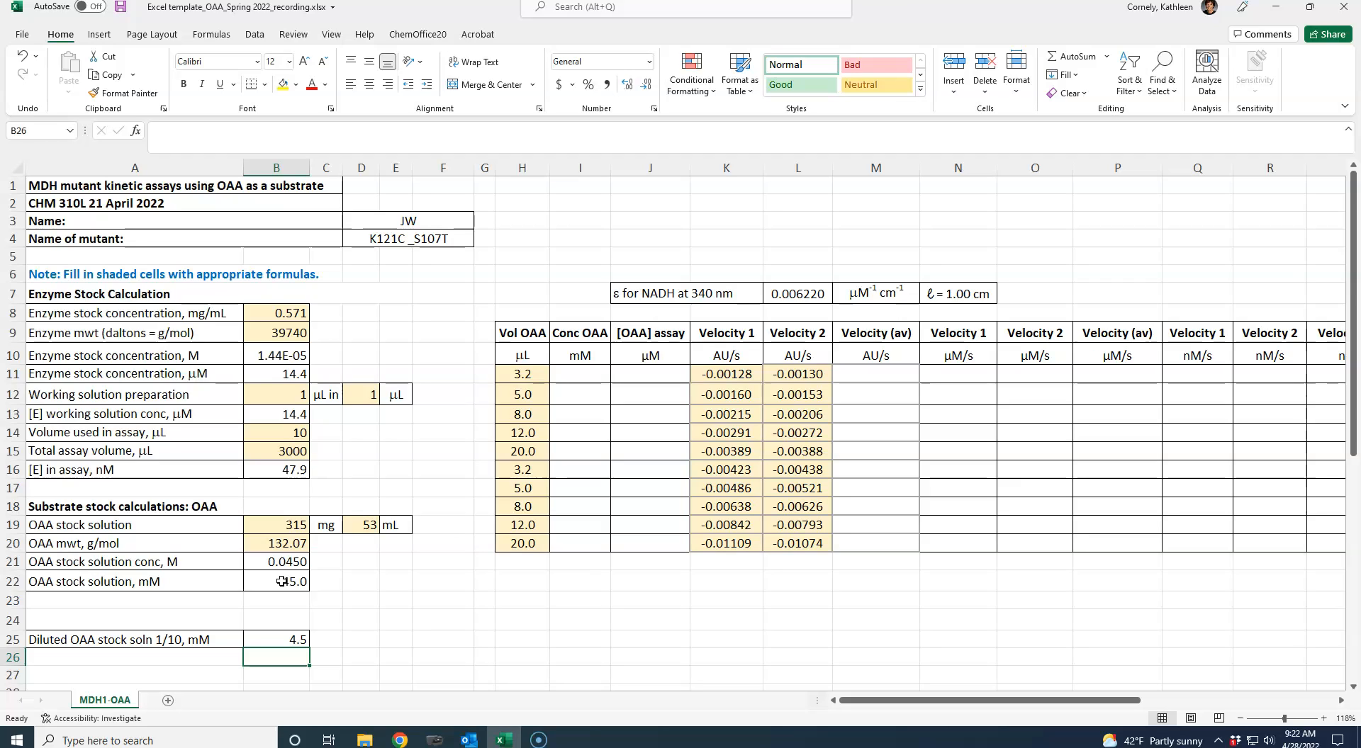
- Link the first OAA concentration cell I11 to the diluted stock concentration with the formula =B25
{"action": "left_click", "coordinate": [530, 374]}
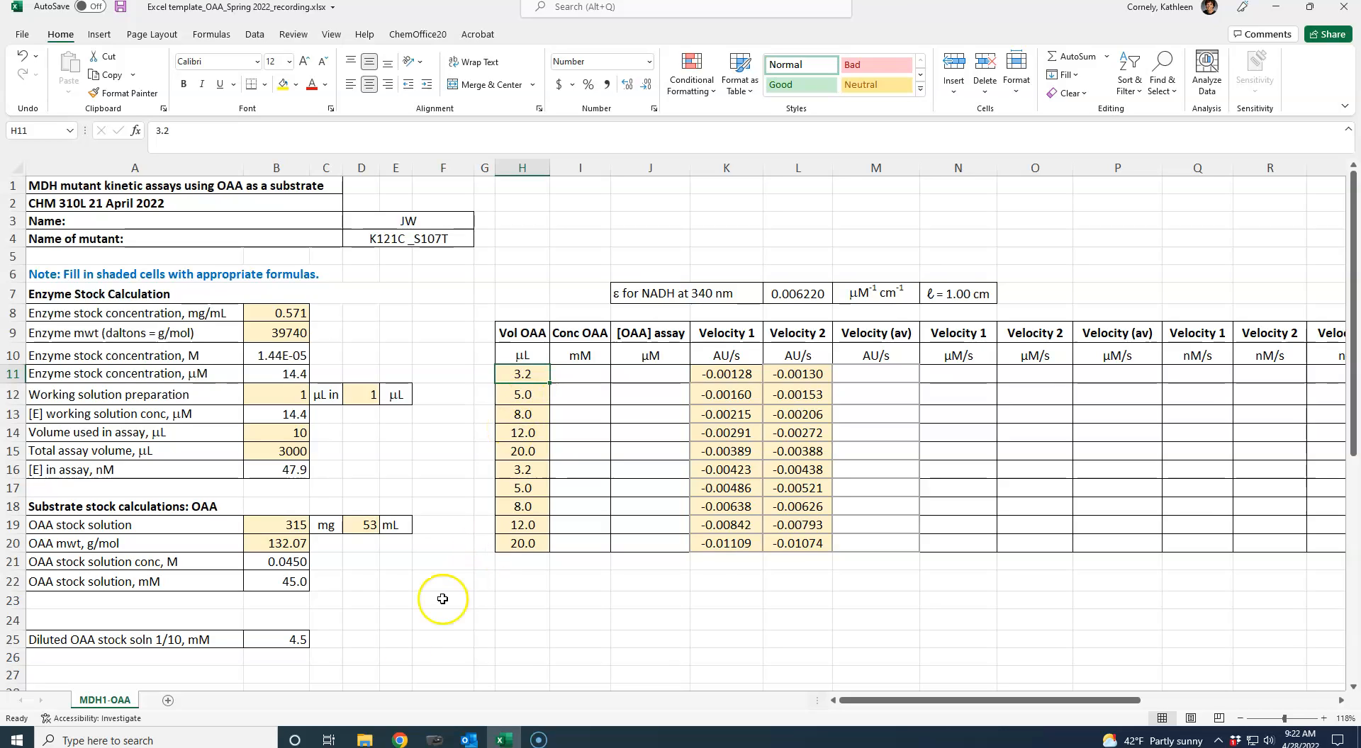
{"action": "left_click", "coordinate": [289, 640]}
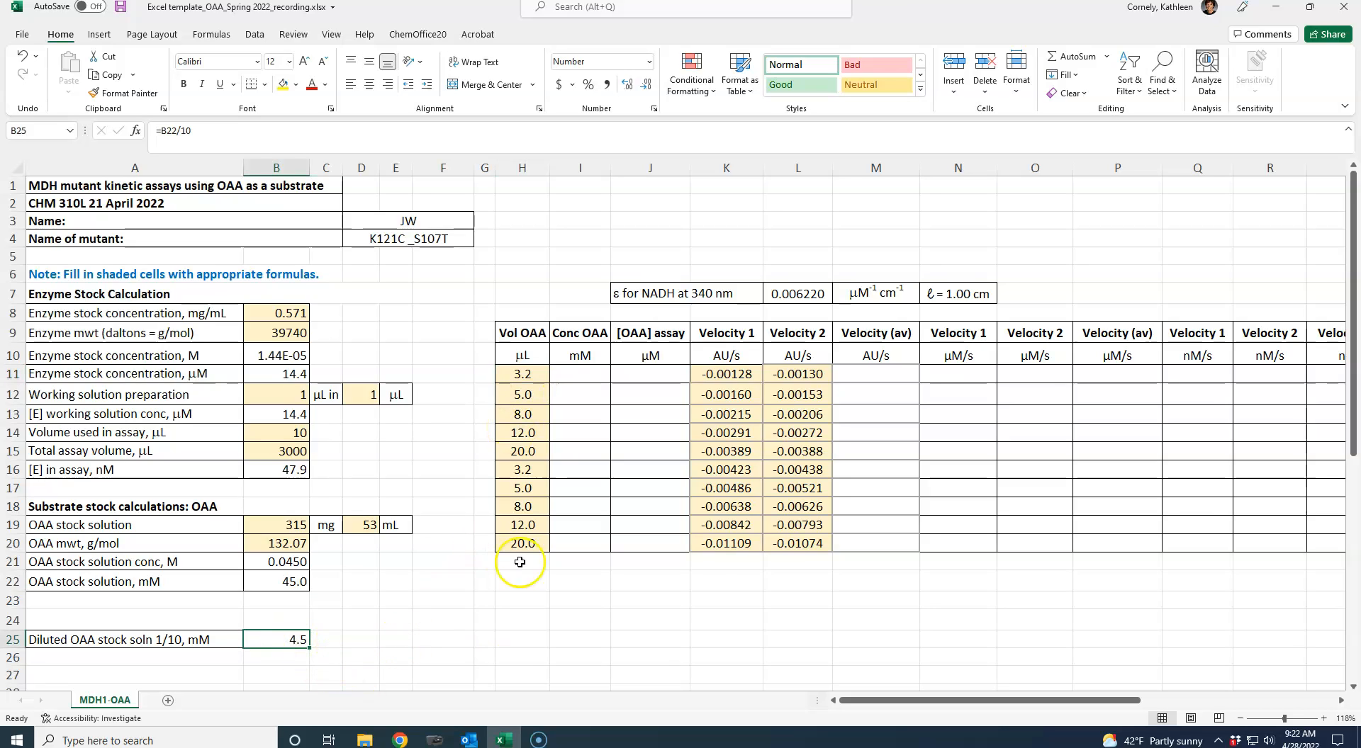
{"action": "left_click", "coordinate": [578, 373]}
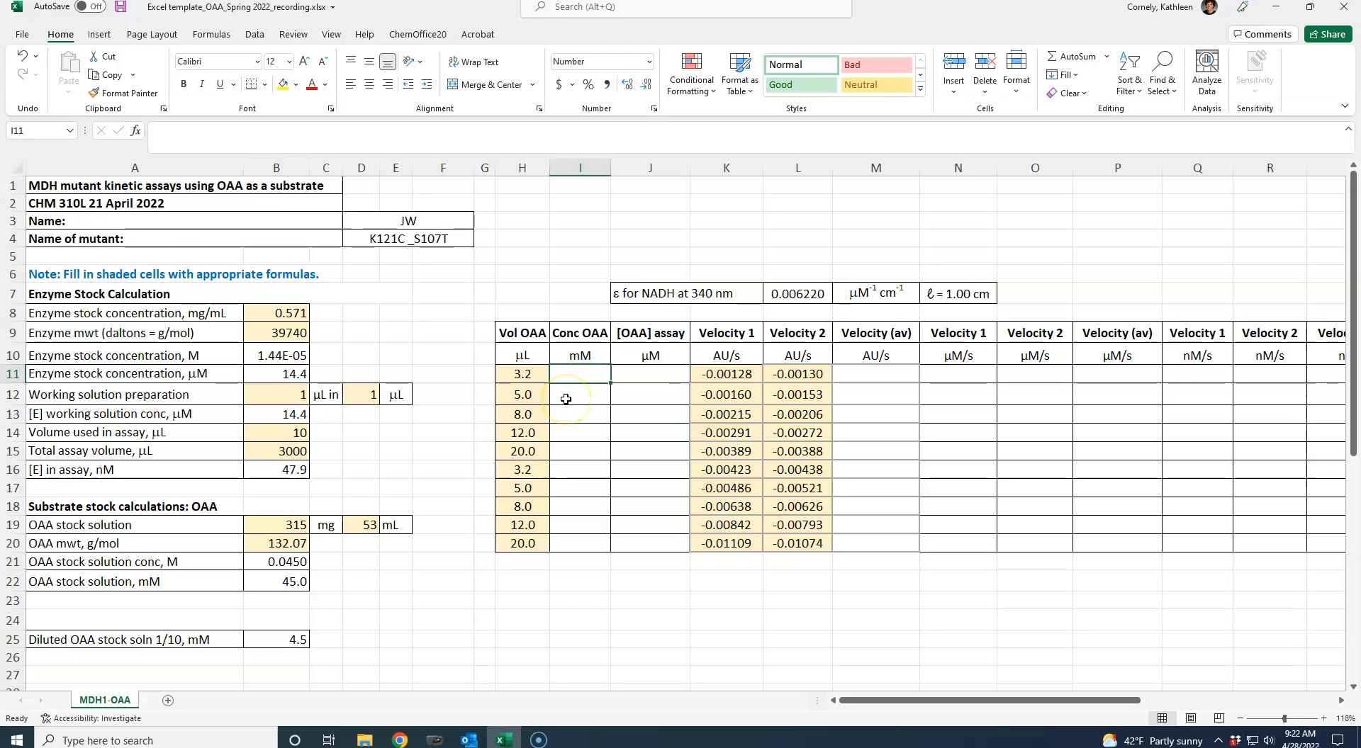
{"action": "type", "text": "="}
{"action": "left_click", "coordinate": [294, 639]}
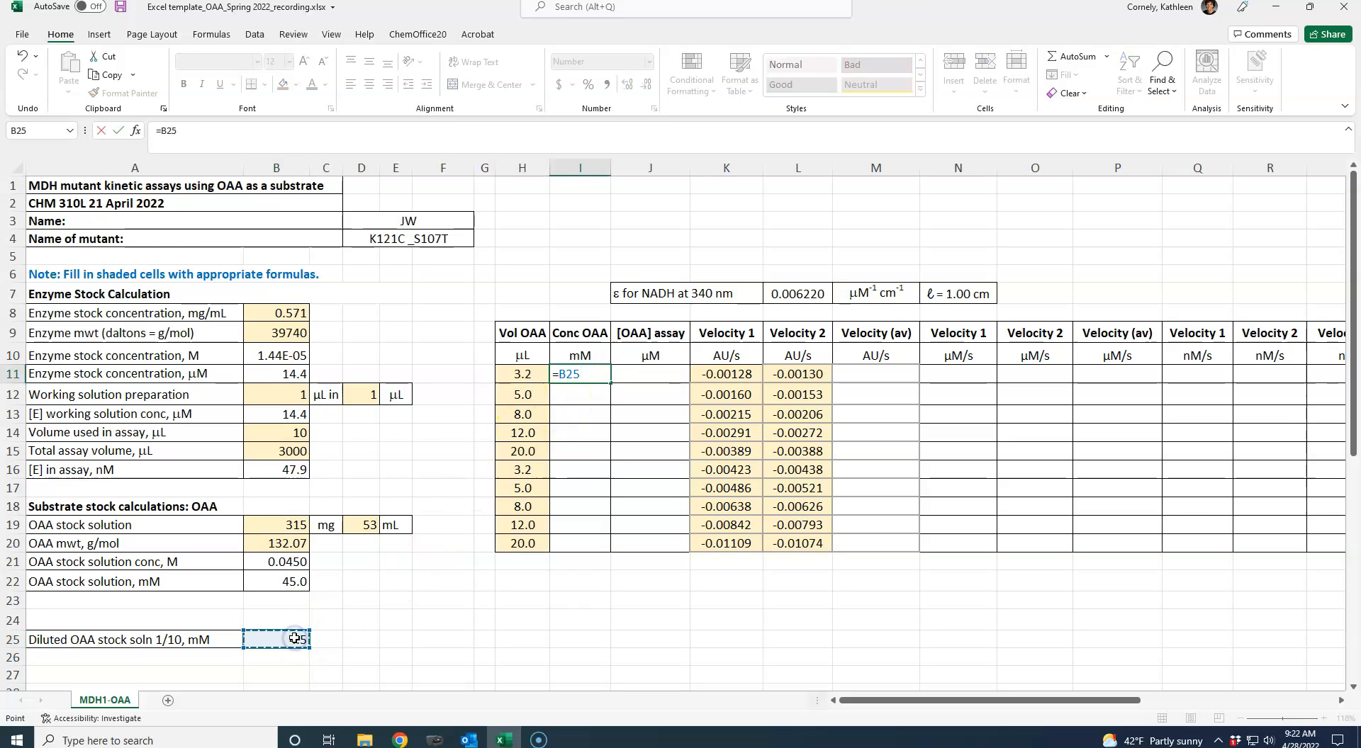
{"action": "key", "text": "Return"}
- Make the reference in I11 absolute so that its formula reads =$B$25
{"action": "left_click", "coordinate": [589, 378]}
{"action": "left_click", "coordinate": [160, 130]}
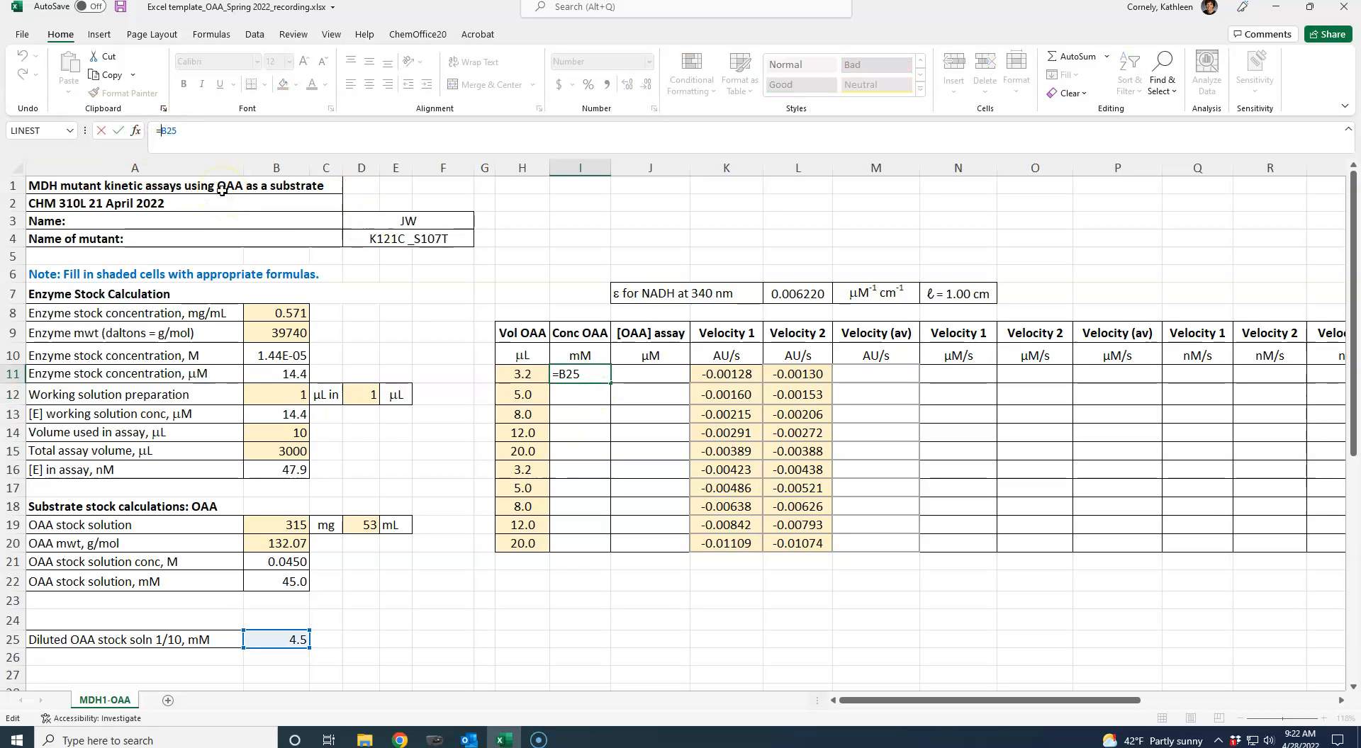
{"action": "key", "text": "F4"}
{"action": "key", "text": "Return"}
- Copy the diluted stock formula from I11 into I12:I15
{"action": "key", "text": "Up"}
{"action": "key", "text": "ctrl+c"}
{"action": "left_click_drag", "start_coordinate": [580, 395], "coordinate": [574, 456]}
{"action": "key", "text": "ctrl+v"}
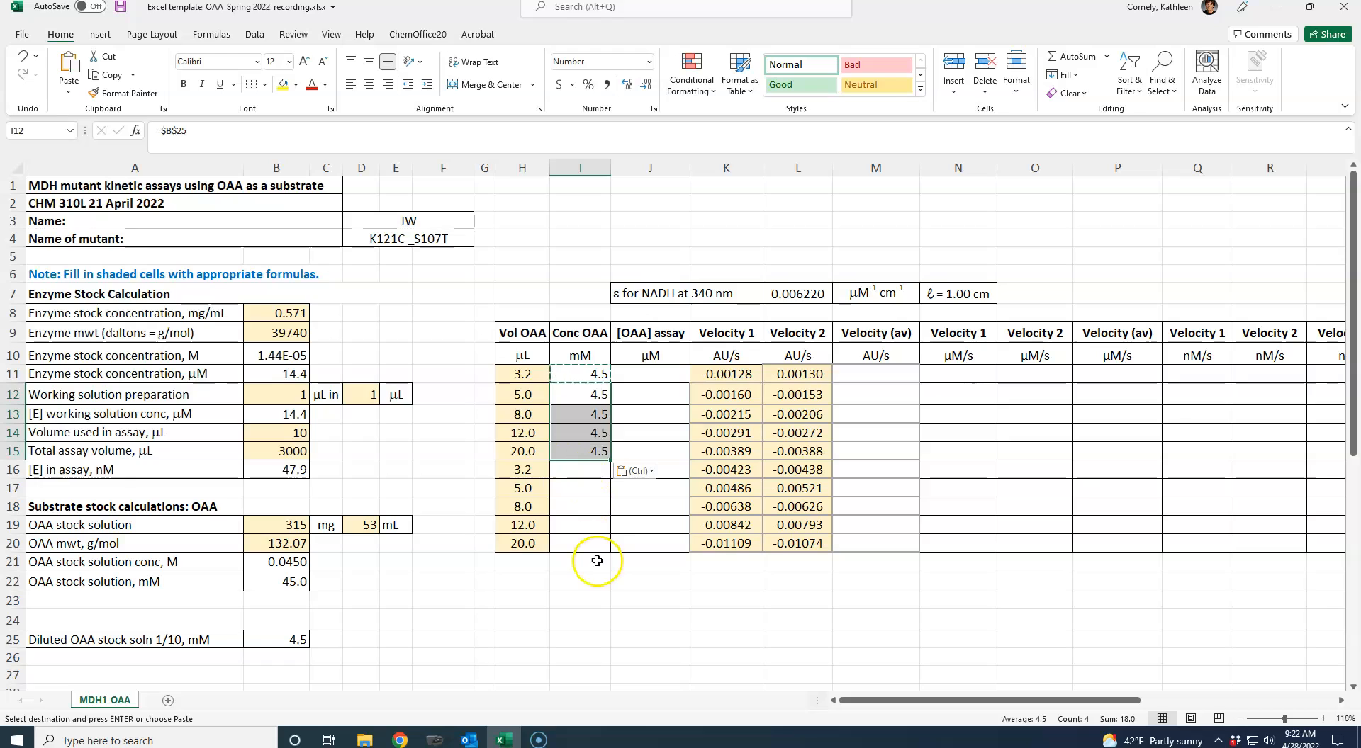
{"action": "left_click", "coordinate": [590, 579]}
- Link the OAA concentration cell I16 to the undiluted stock concentration with the formula =B22
{"action": "left_click", "coordinate": [561, 472]}
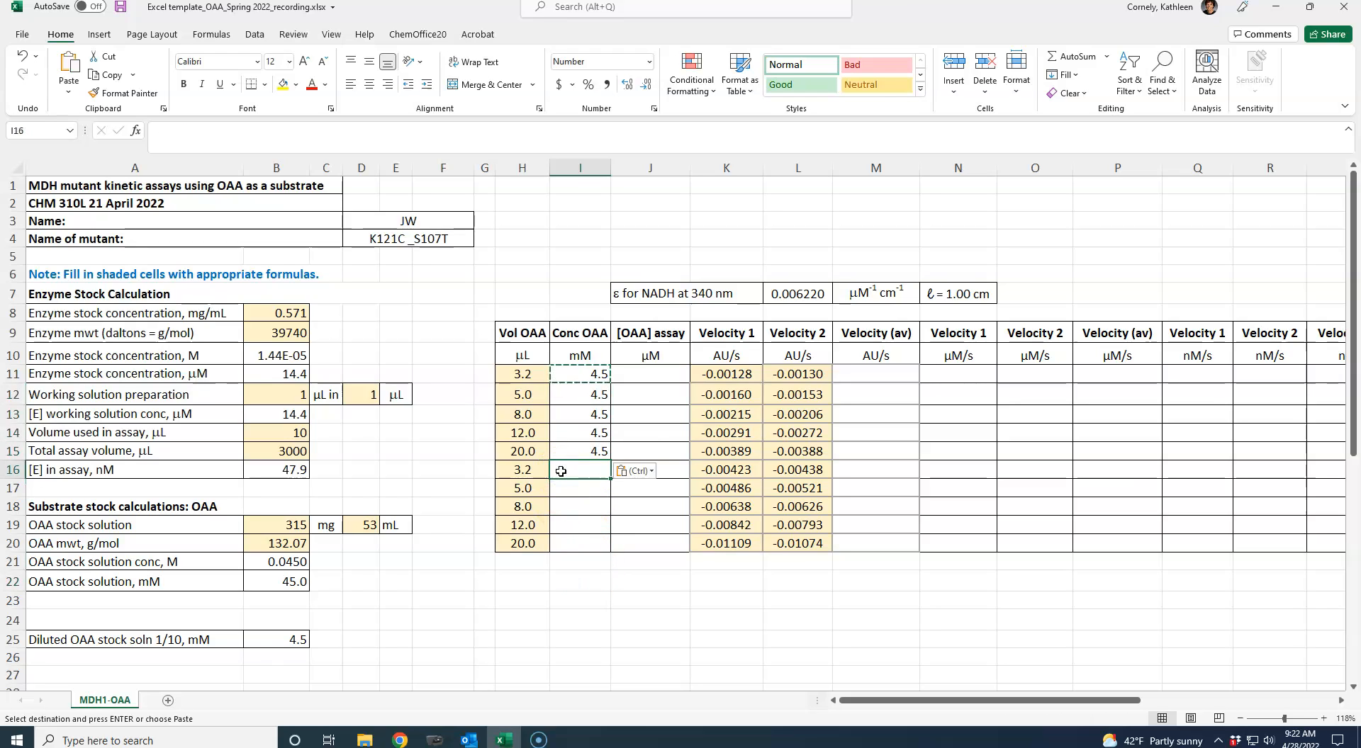
{"action": "type", "text": "="}
{"action": "left_click", "coordinate": [292, 584]}
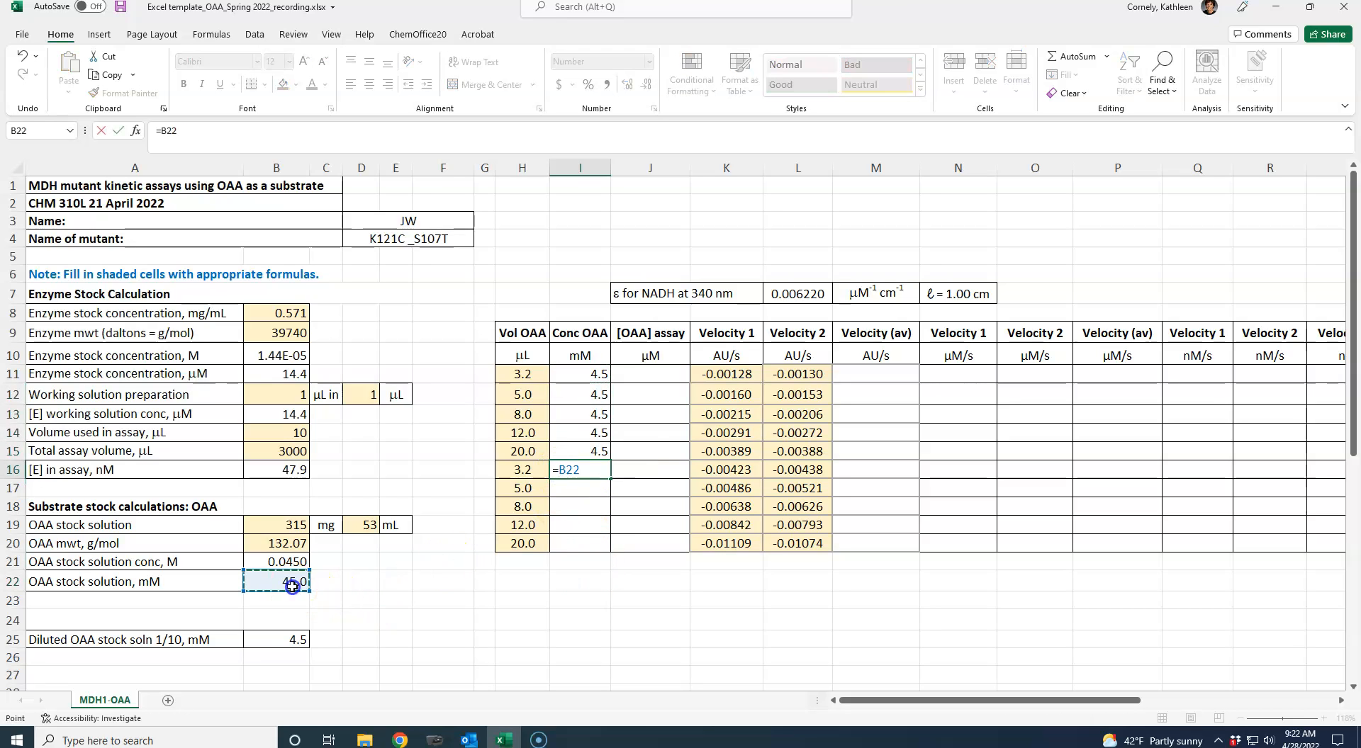
{"action": "key", "text": "Return"}
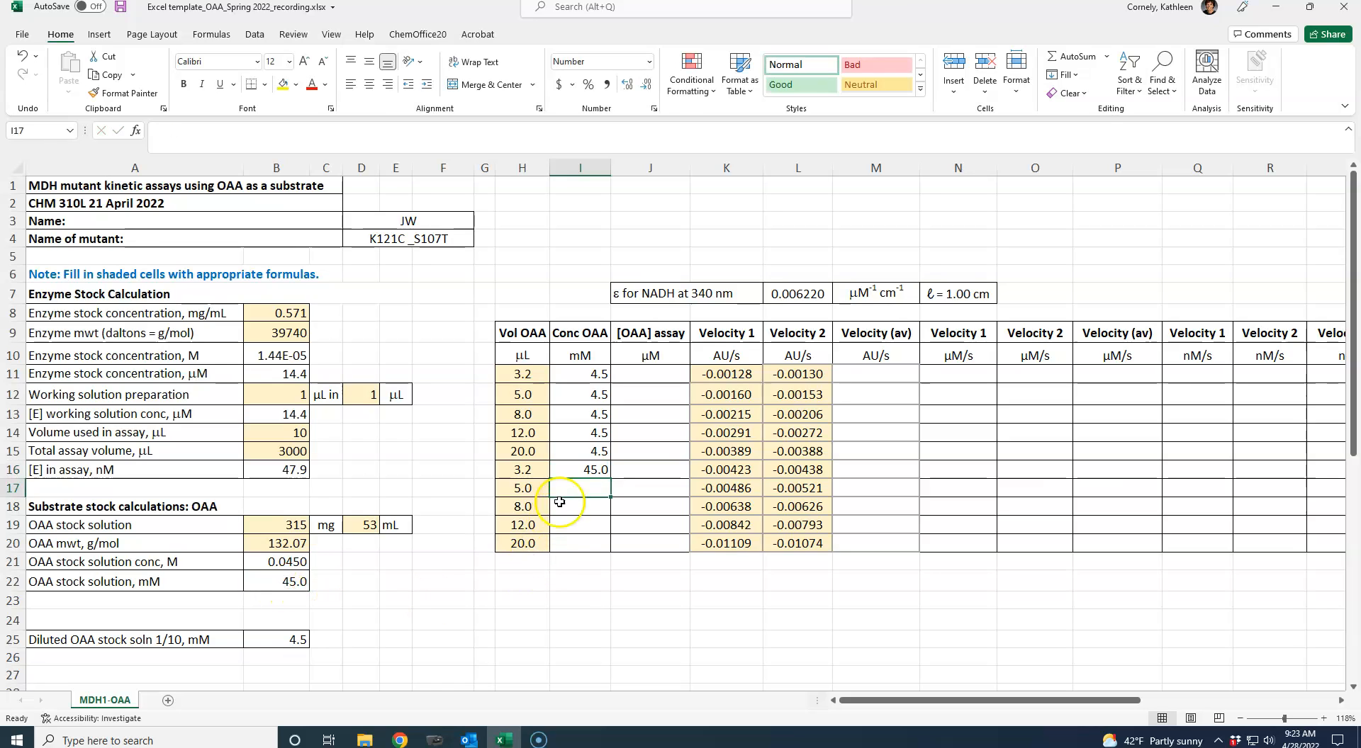
- Make the reference in I16 absolute so that its formula reads =$B$22
{"action": "left_click", "coordinate": [569, 473]}
{"action": "left_click", "coordinate": [161, 131]}
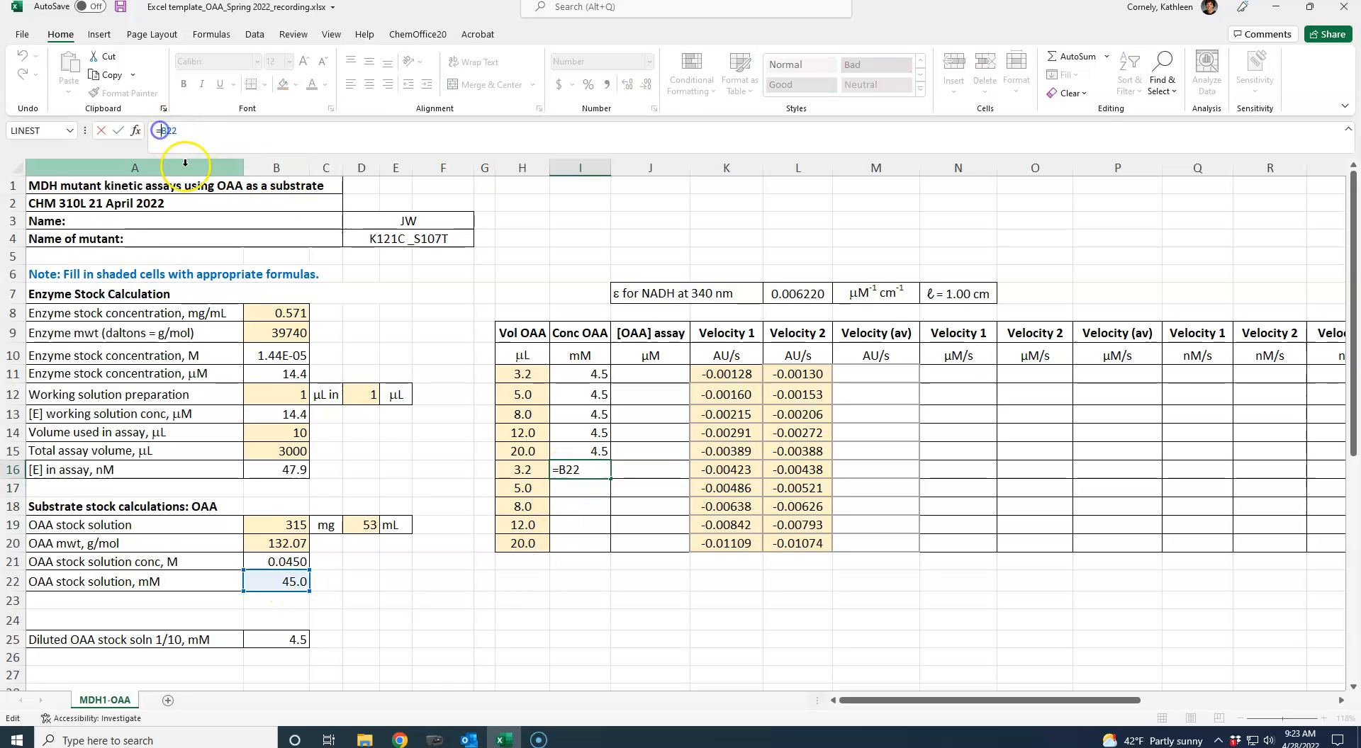
{"action": "type", "text": "$"}
{"action": "key", "text": "Right"}
{"action": "type", "text": "$"}
{"action": "key", "text": "ctrl+Return"}
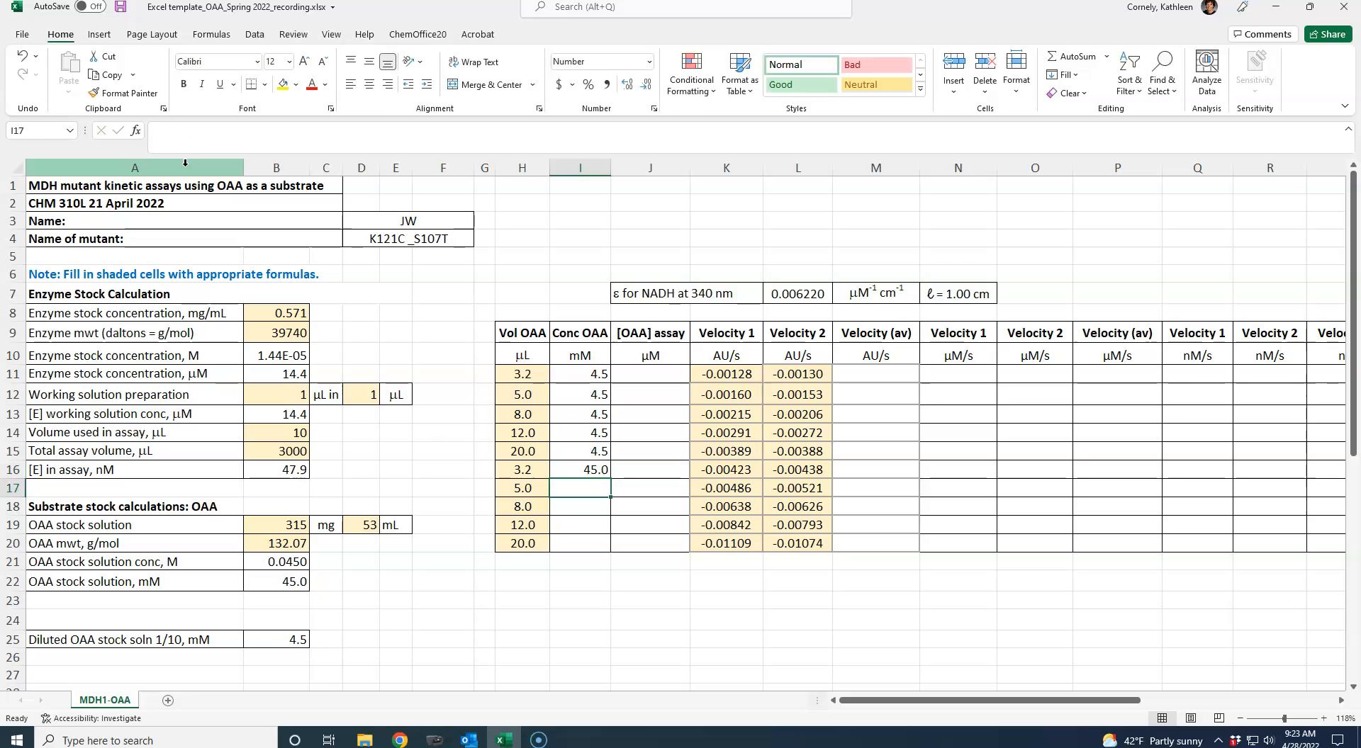
- Copy the undiluted stock formula from I16 into I17:I20
{"action": "key", "text": "ctrl+c"}
{"action": "left_click_drag", "start_coordinate": [578, 488], "coordinate": [575, 546]}
{"action": "key", "text": "ctrl+v"}
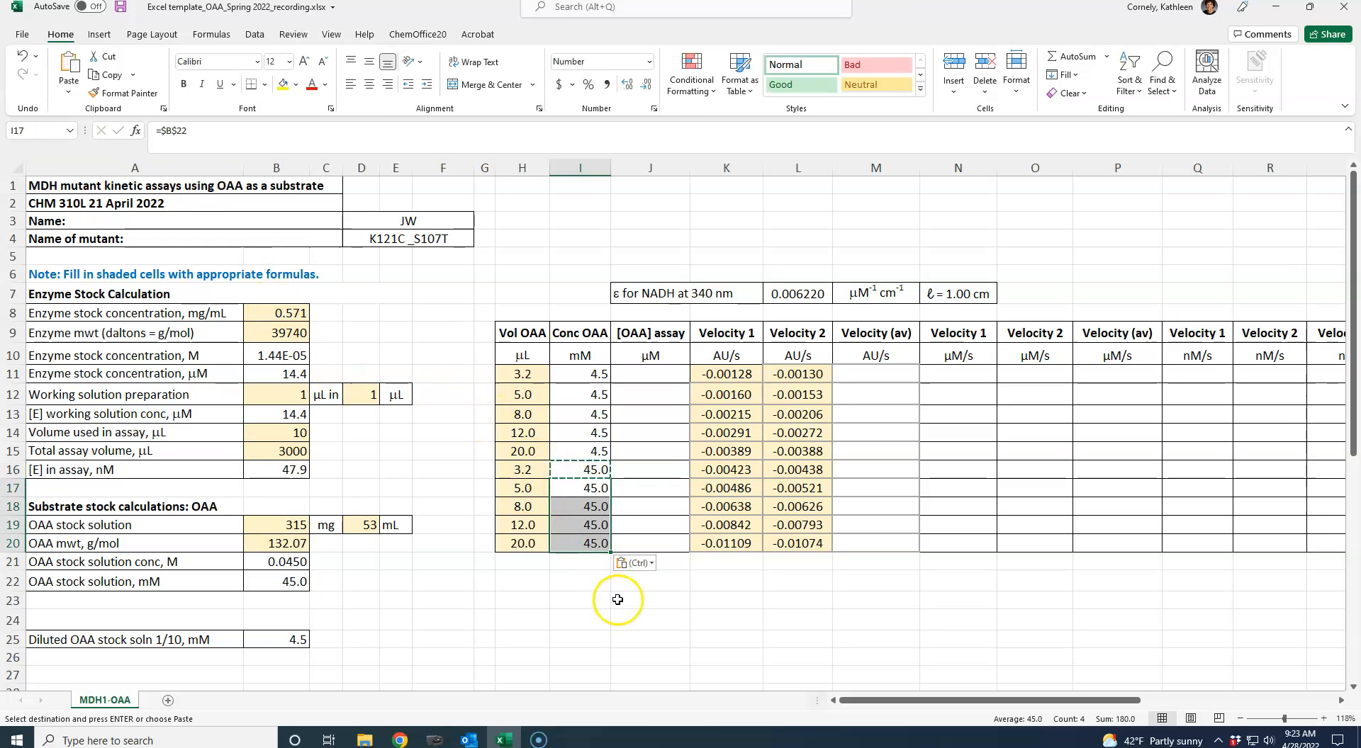
{"action": "left_click", "coordinate": [617, 600]}
- Calculate the OAA assay concentration in J11 from volume, stock concentration and total assay volume with =(H11*I11)/B15
{"action": "left_click", "coordinate": [520, 372]}
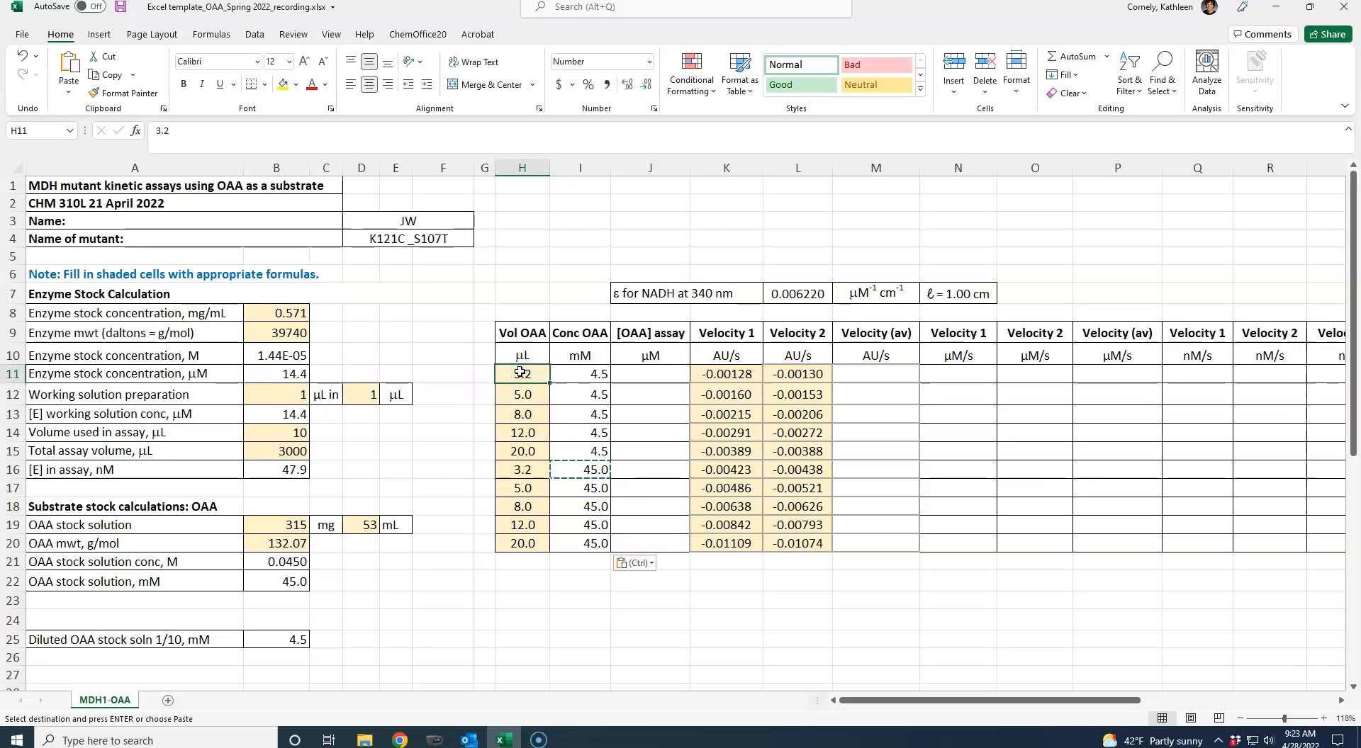
{"action": "key", "text": "Right"}
{"action": "key", "text": "Right"}
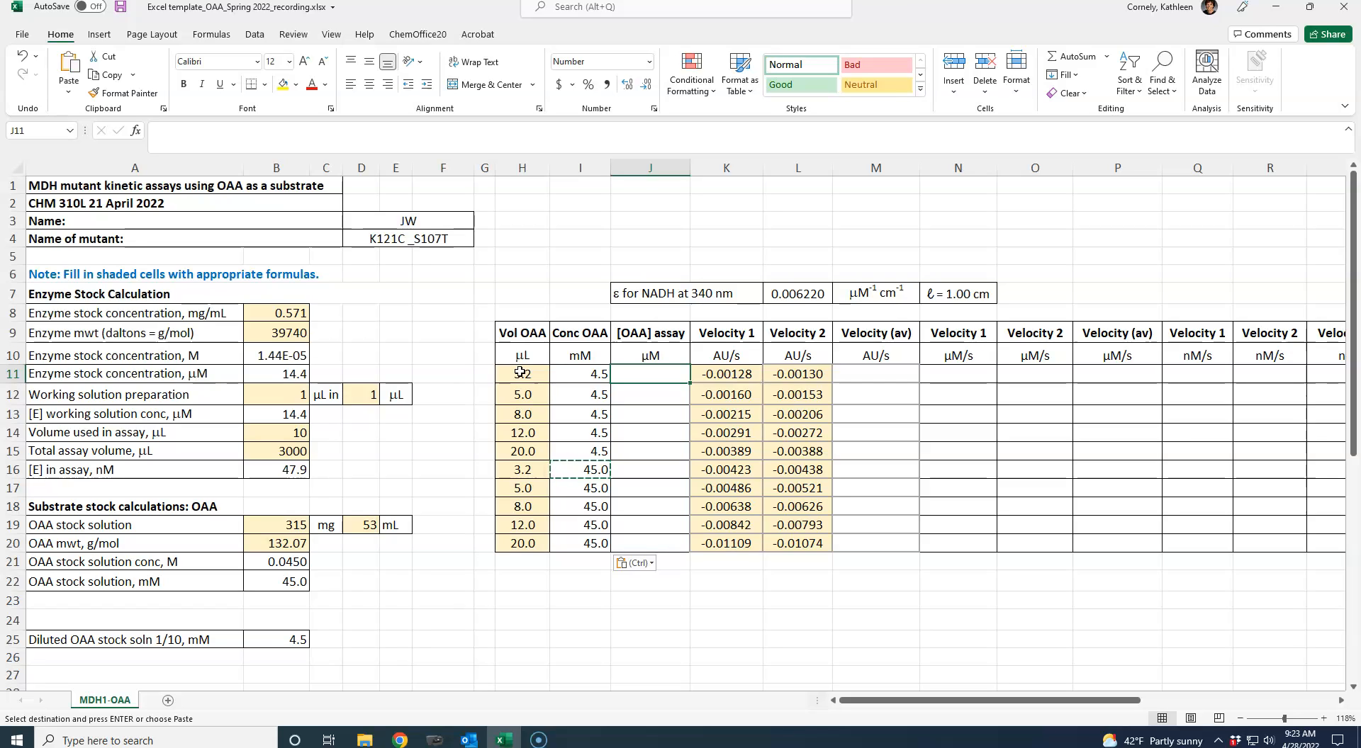
{"action": "type", "text": "=("}
{"action": "left_click", "coordinate": [512, 372]}
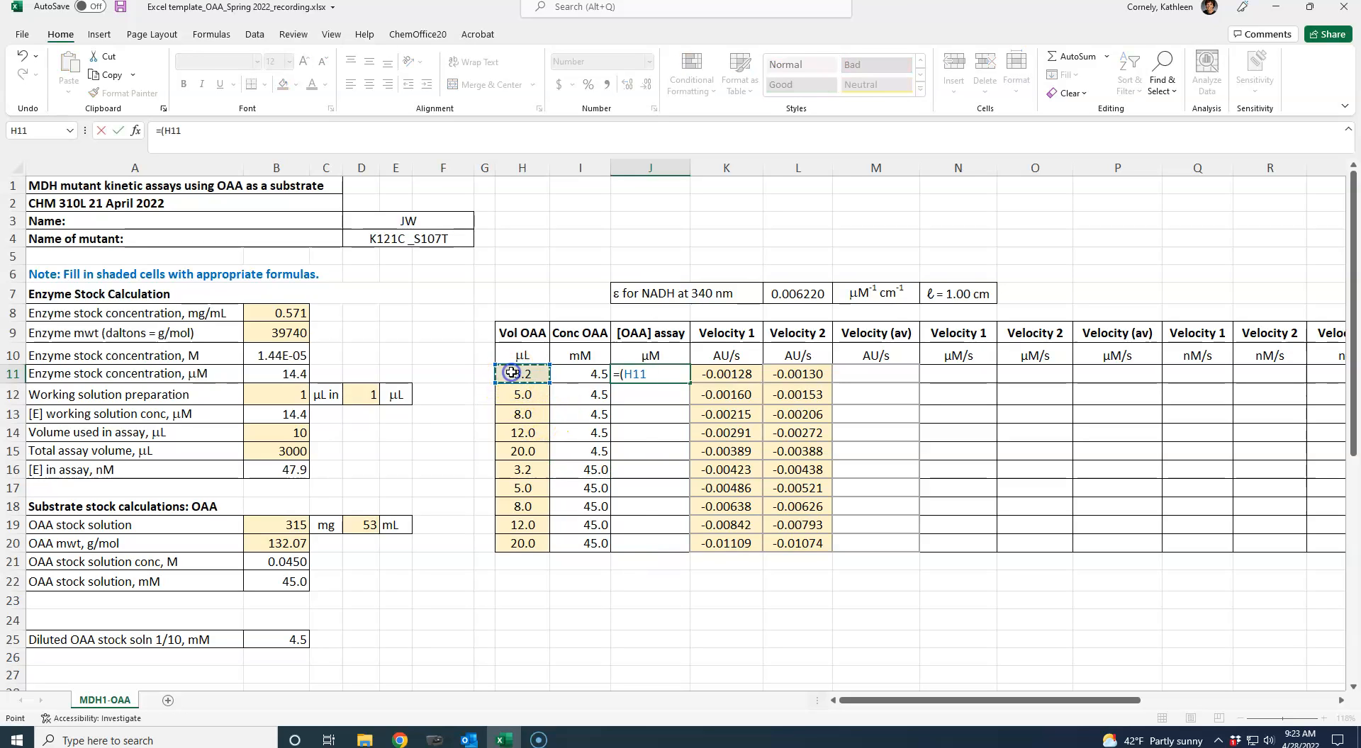
{"action": "type", "text": "*"}
{"action": "left_click", "coordinate": [595, 374]}
{"action": "type", "text": ")"}
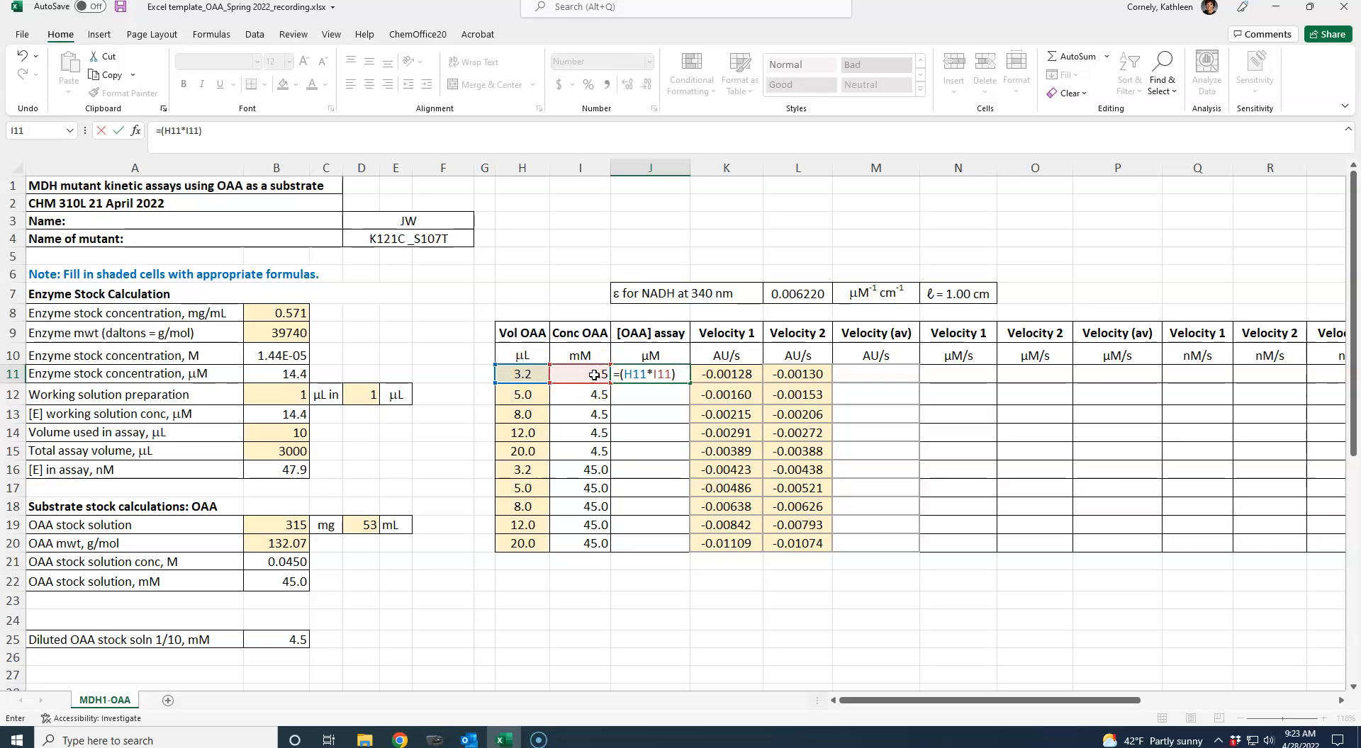
{"action": "type", "text": "/"}
{"action": "left_click", "coordinate": [280, 452]}
{"action": "key", "text": "Return"}
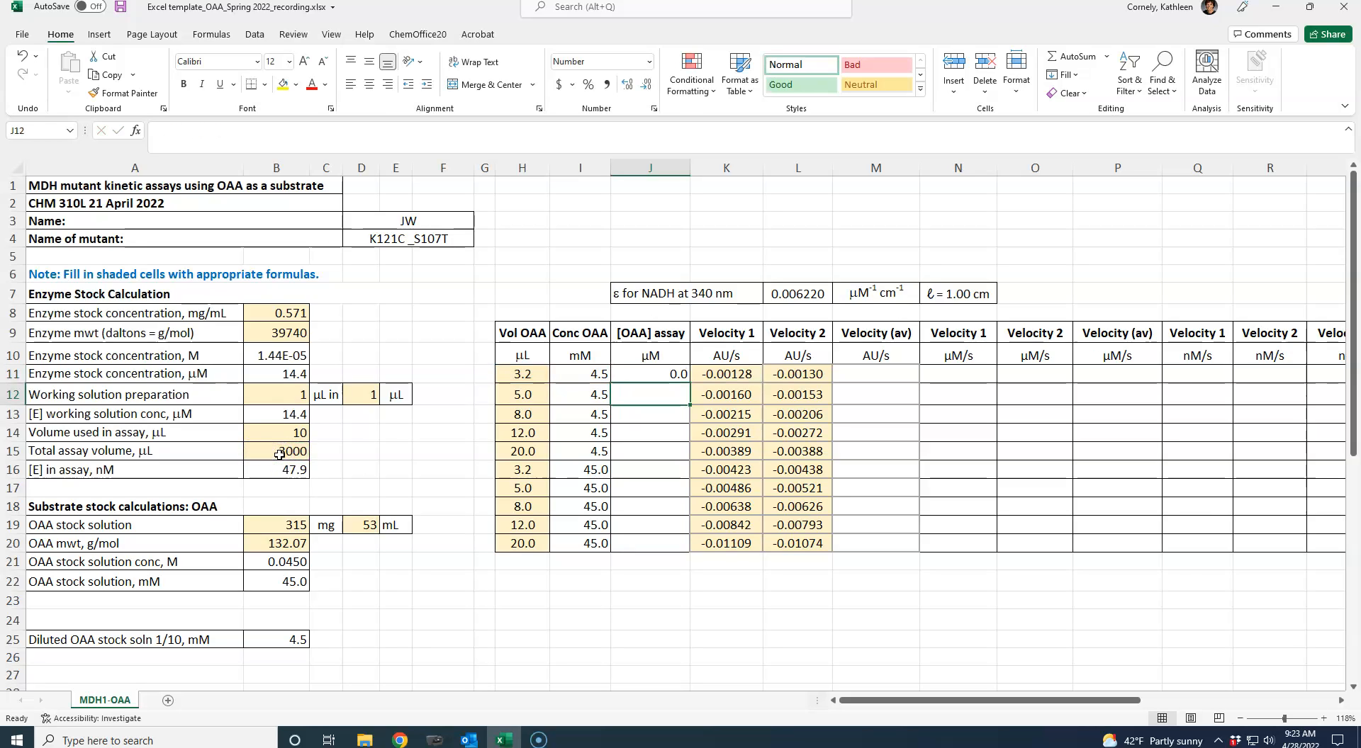
- Wrap the J11 formula in parentheses and divide it by 1000, giving =((H11*I11)/B15)/1000
{"action": "key", "text": "Up"}
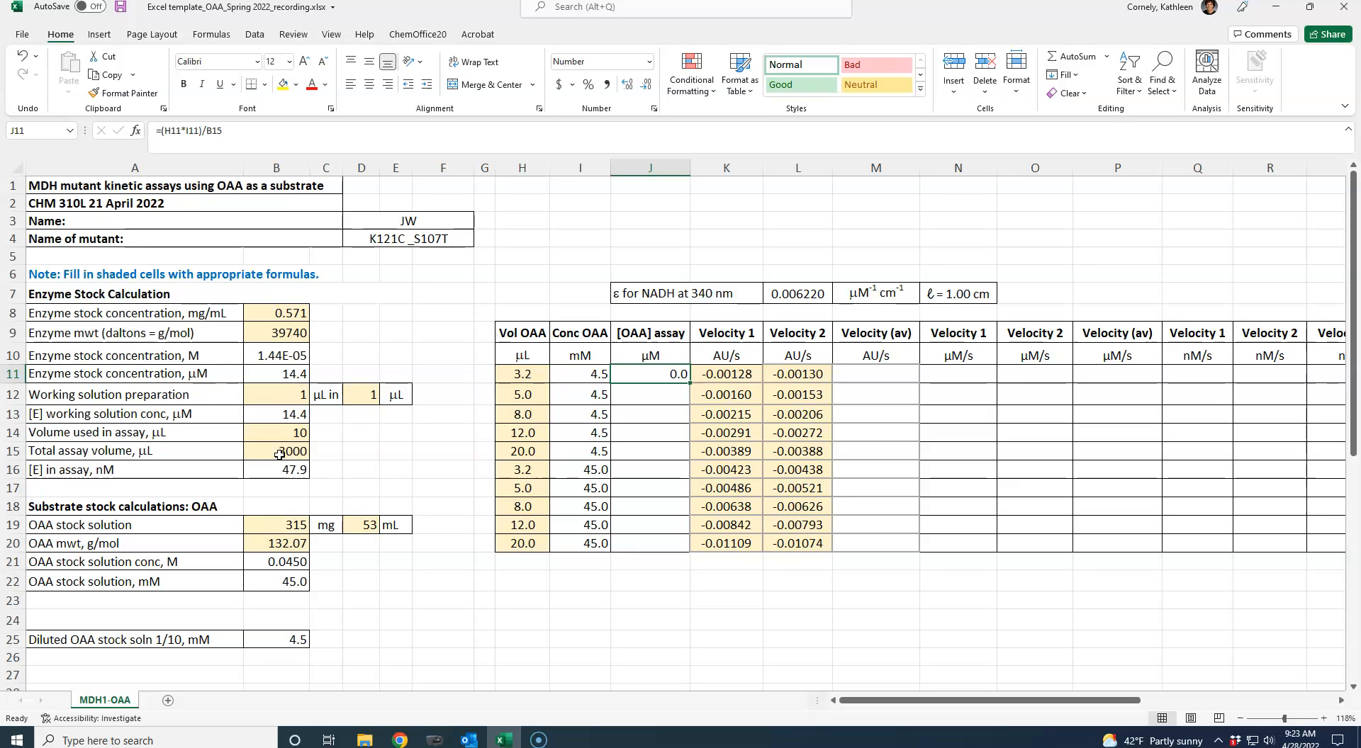
{"action": "left_click", "coordinate": [163, 132]}
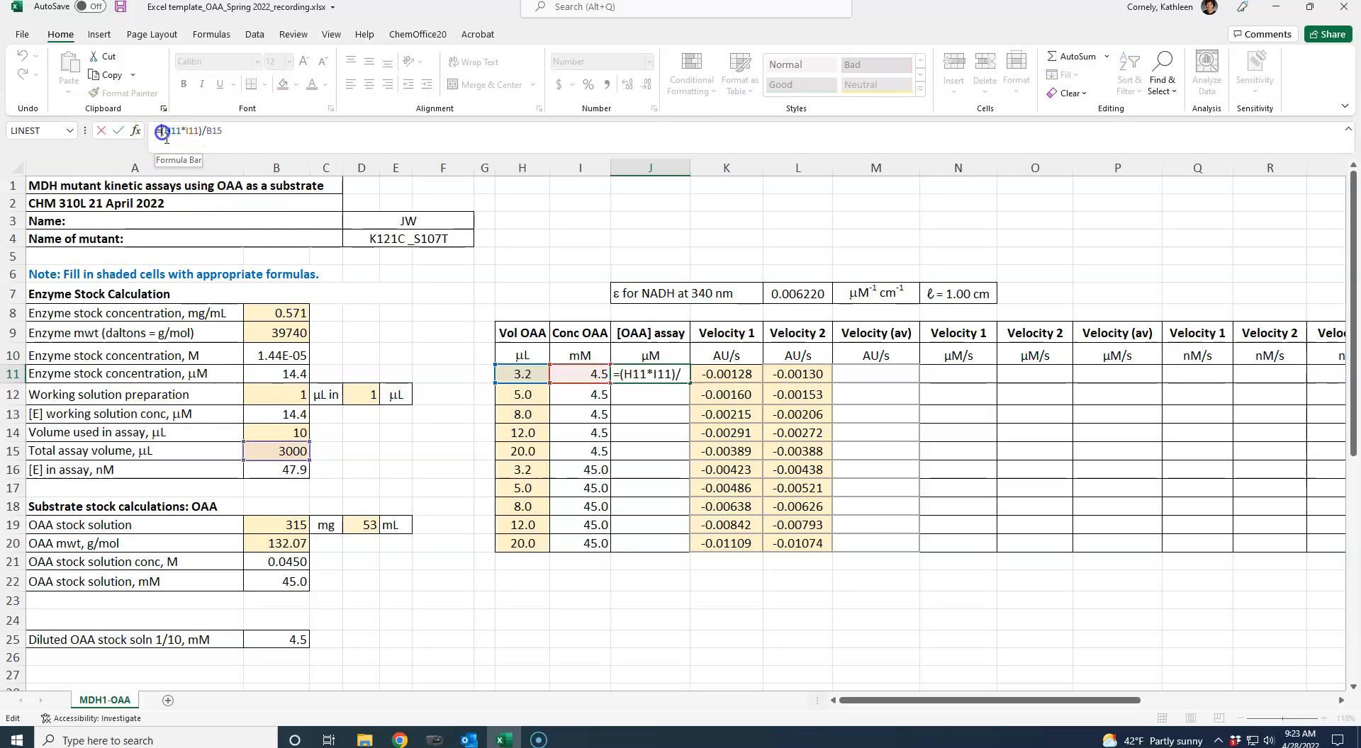
{"action": "type", "text": "("}
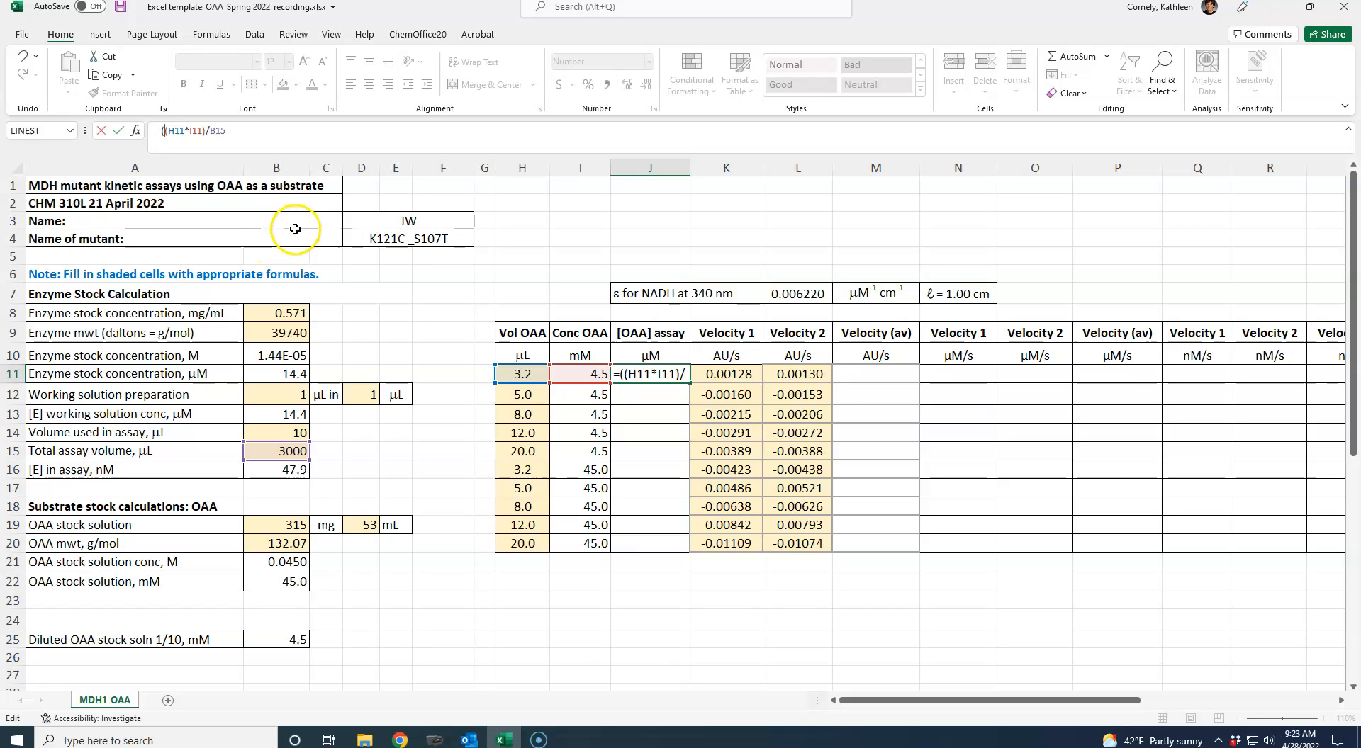
{"action": "left_click", "coordinate": [234, 130]}
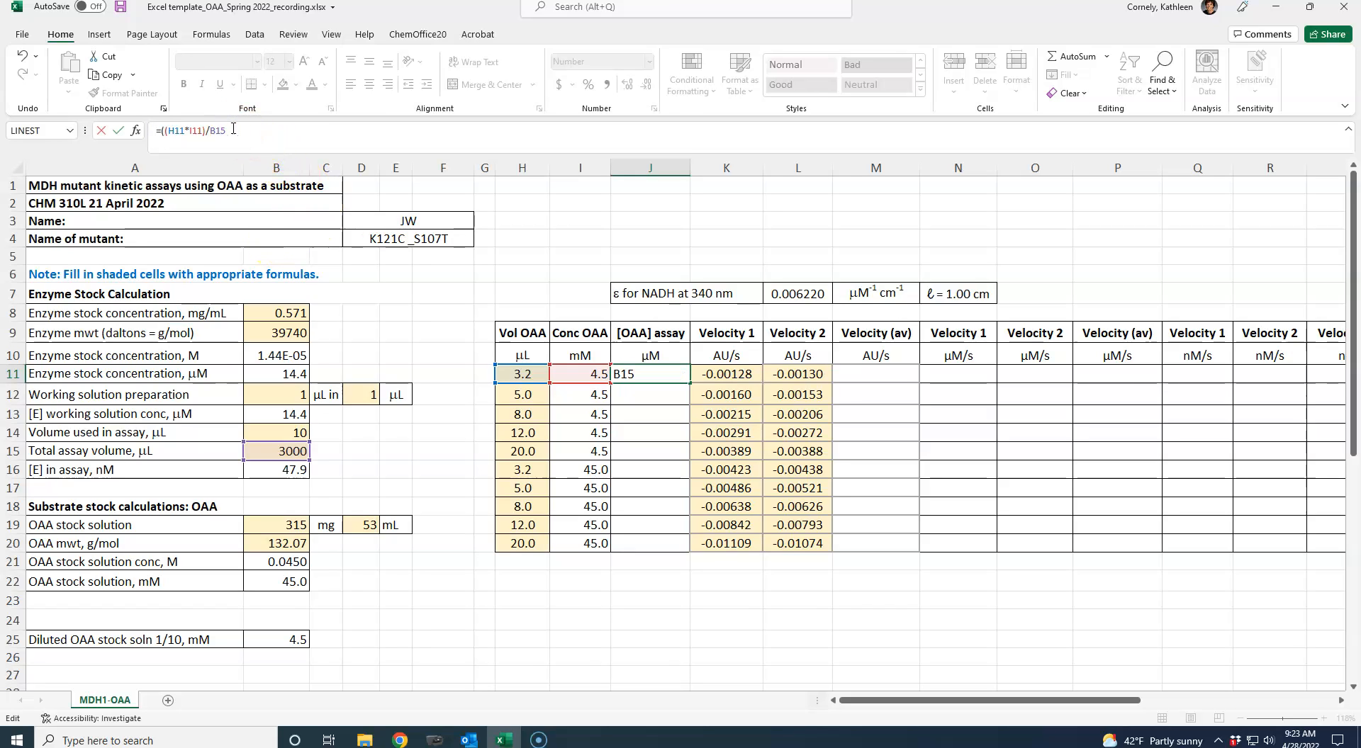
{"action": "type", "text": ")/1000"}
{"action": "key", "text": "ctrl+Return"}
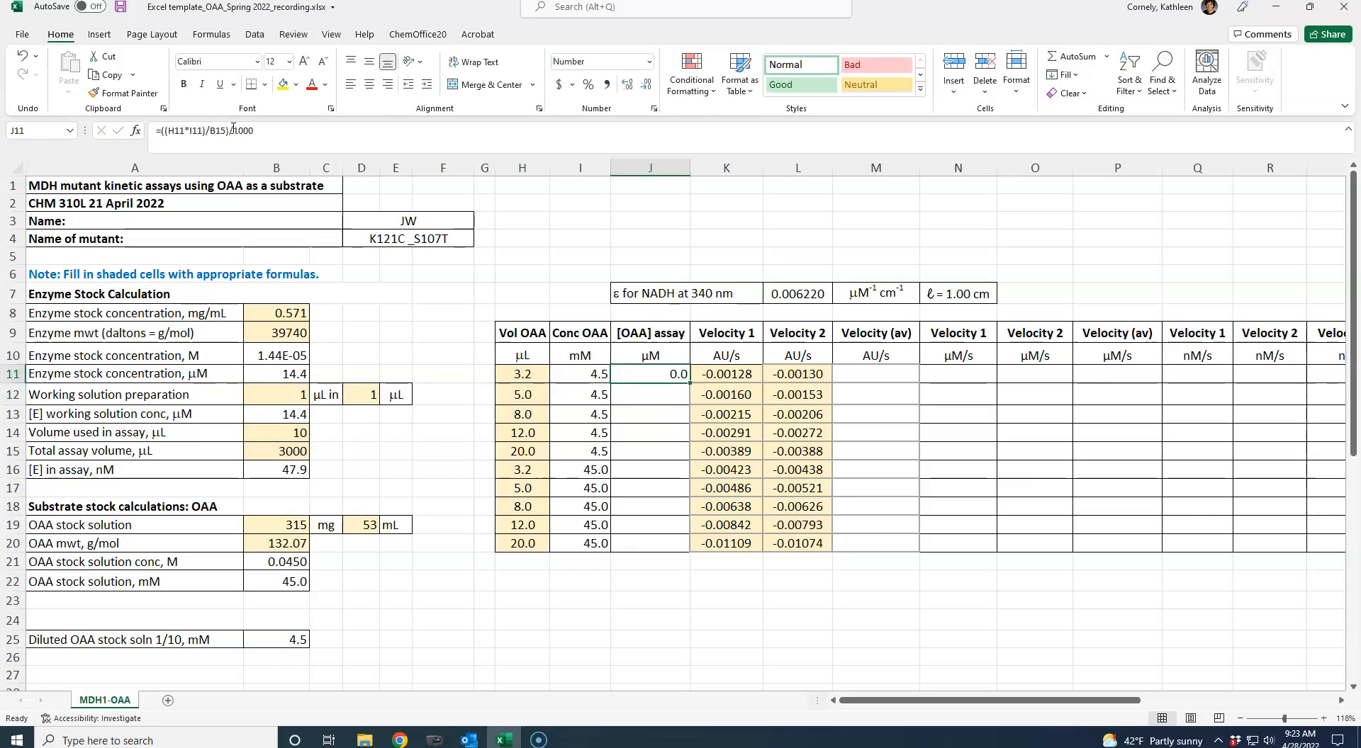
- Correct the unit conversion in J11 to a multiplication, so the formula reads =((H11*I11)/B15)*1000
{"action": "left_click", "coordinate": [258, 131]}
{"action": "key", "text": "BackSpace"}
{"action": "key", "text": "BackSpace"}
{"action": "key", "text": "BackSpace"}
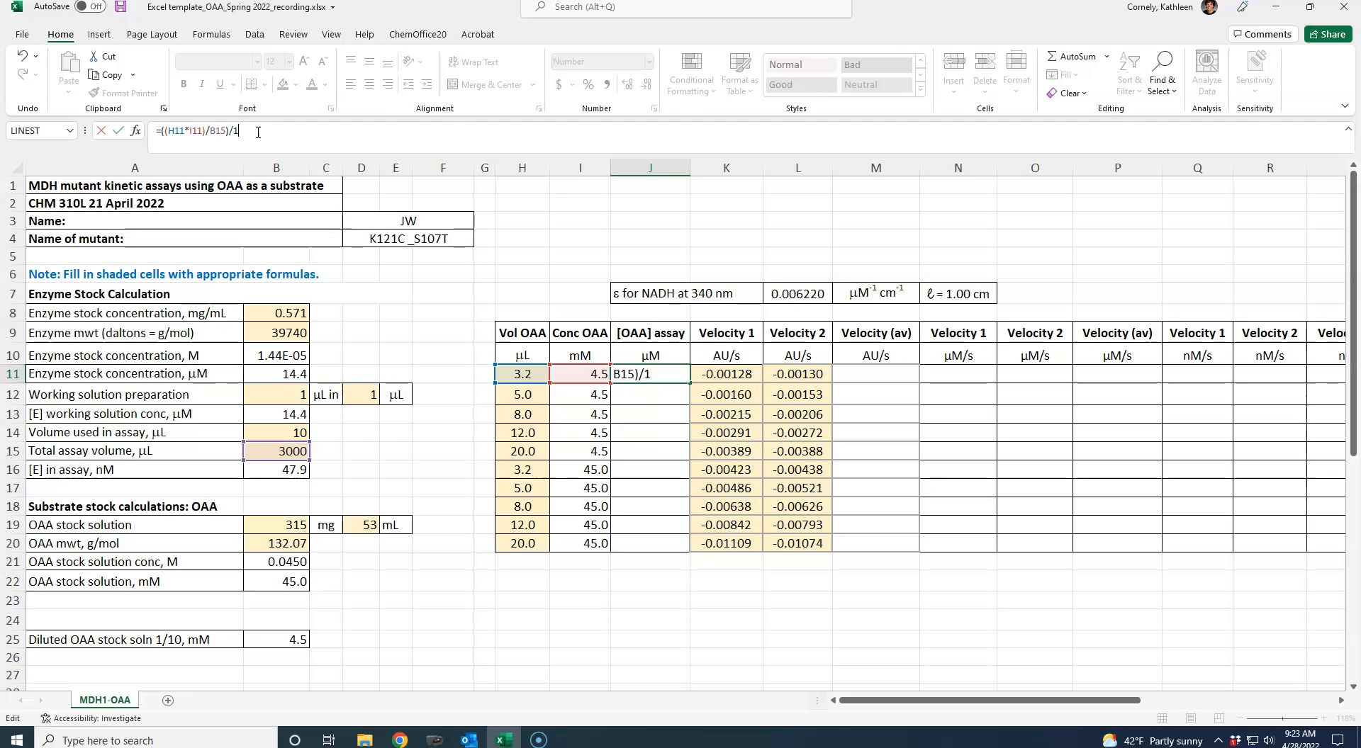
{"action": "type", "text": "*1000"}
{"action": "key", "text": "ctrl+Return"}
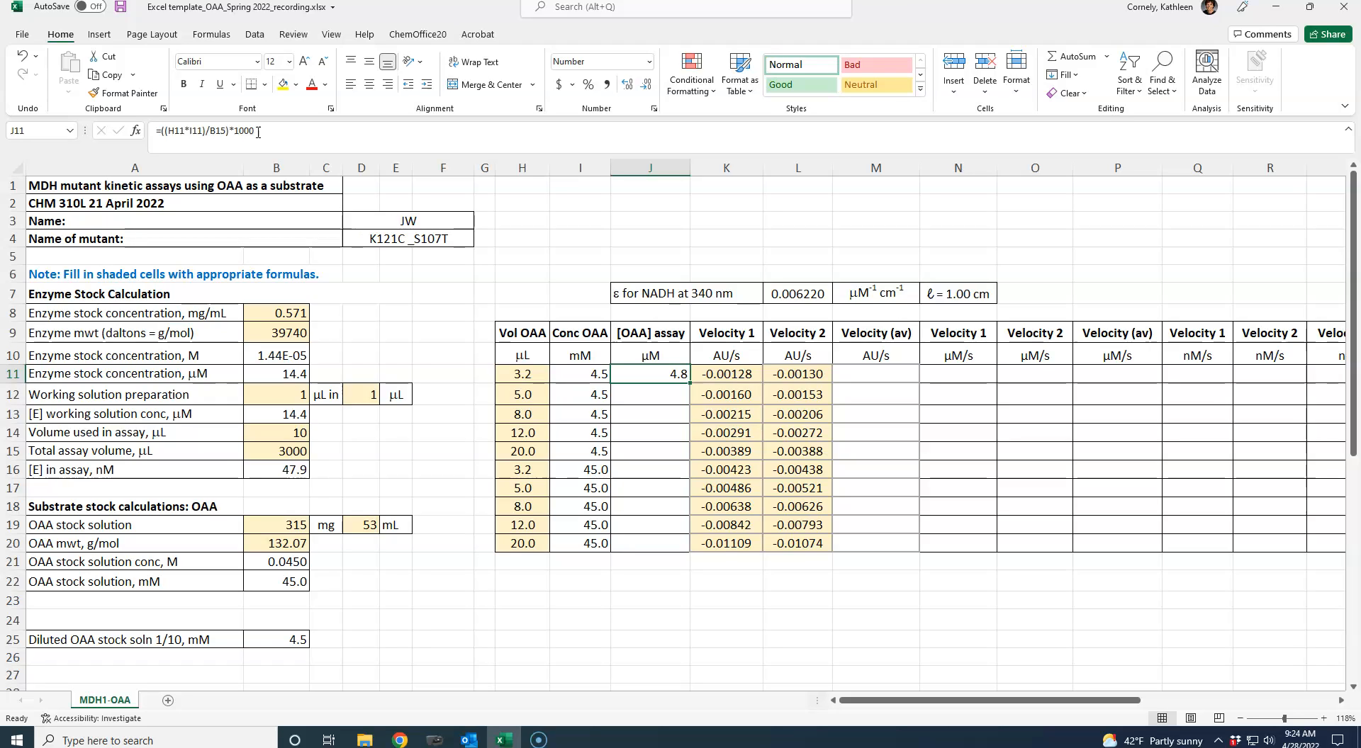
{"action": "left_click", "coordinate": [258, 132]}
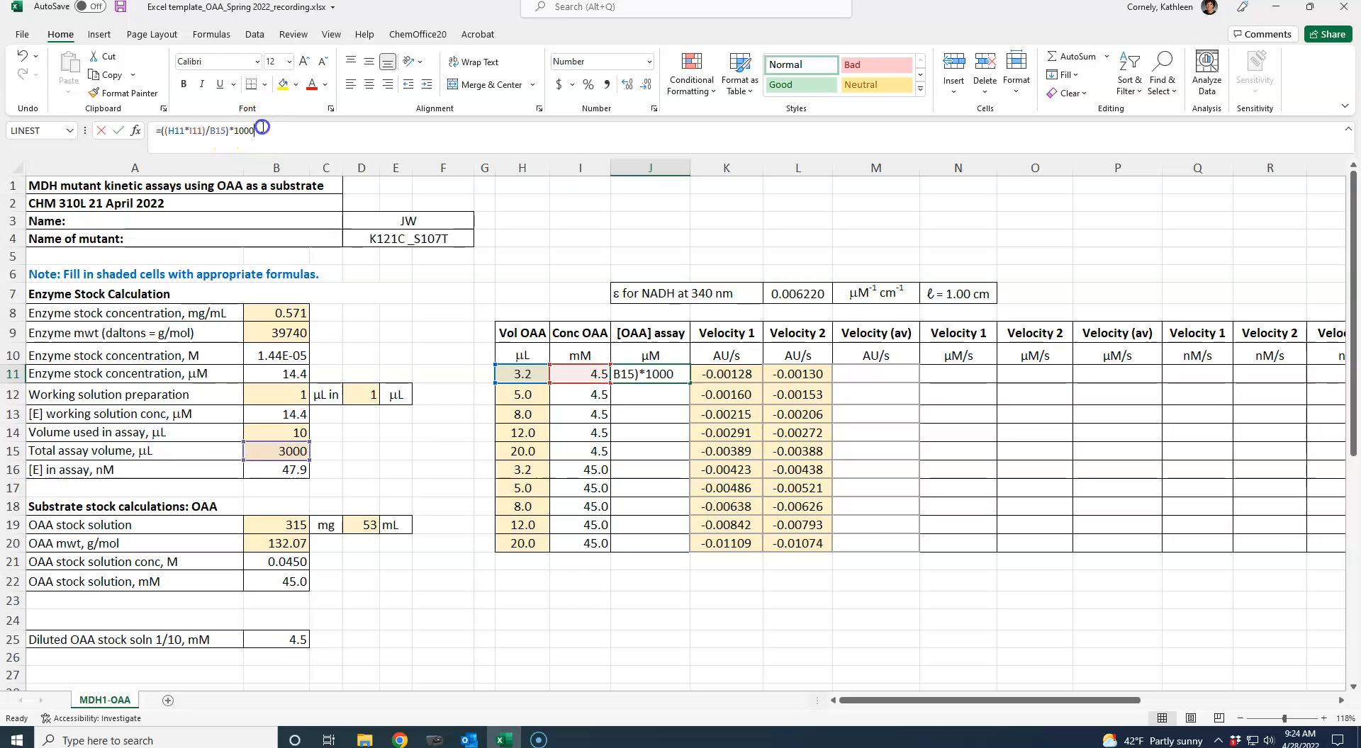
{"action": "key", "text": "Escape"}
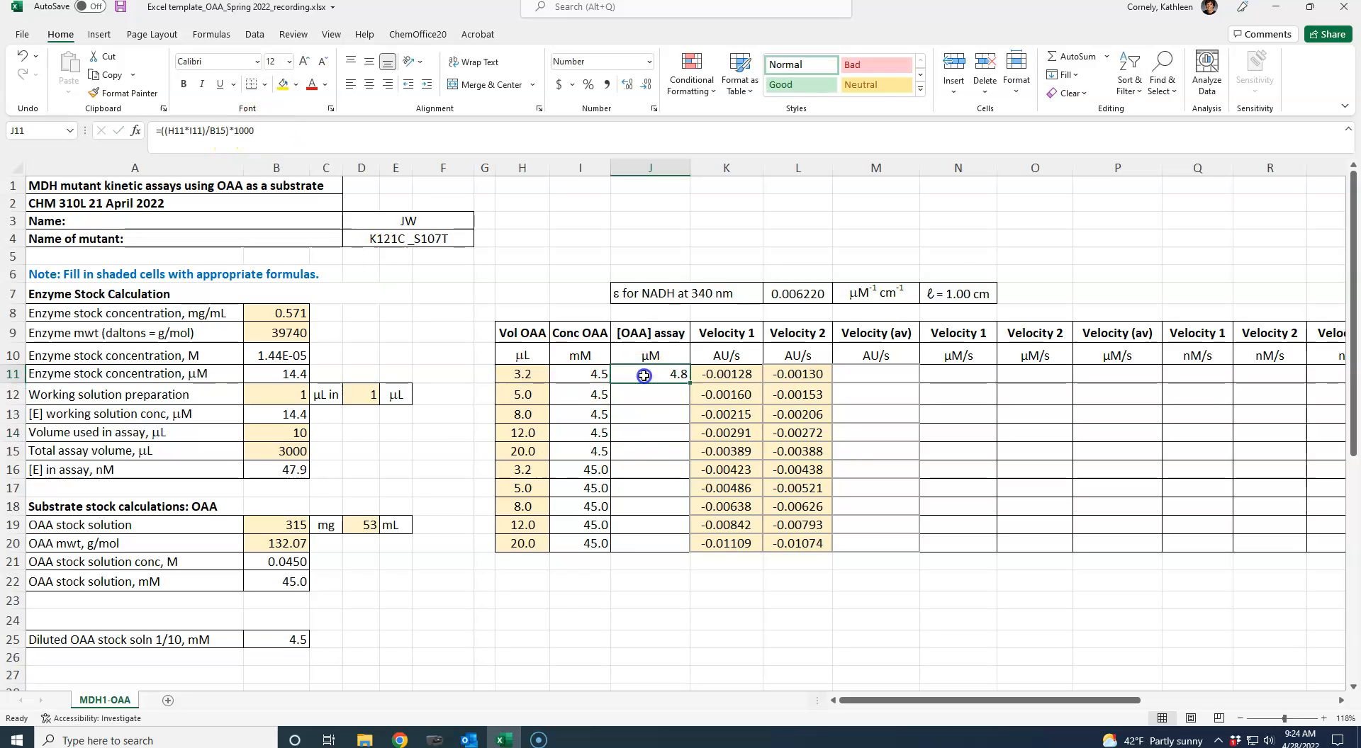
- Make the total assay volume reference in J11 absolute, so the formula reads =((H11*I11)/$B$15)*1000
{"action": "left_click", "coordinate": [273, 452]}
{"action": "left_click", "coordinate": [638, 374]}
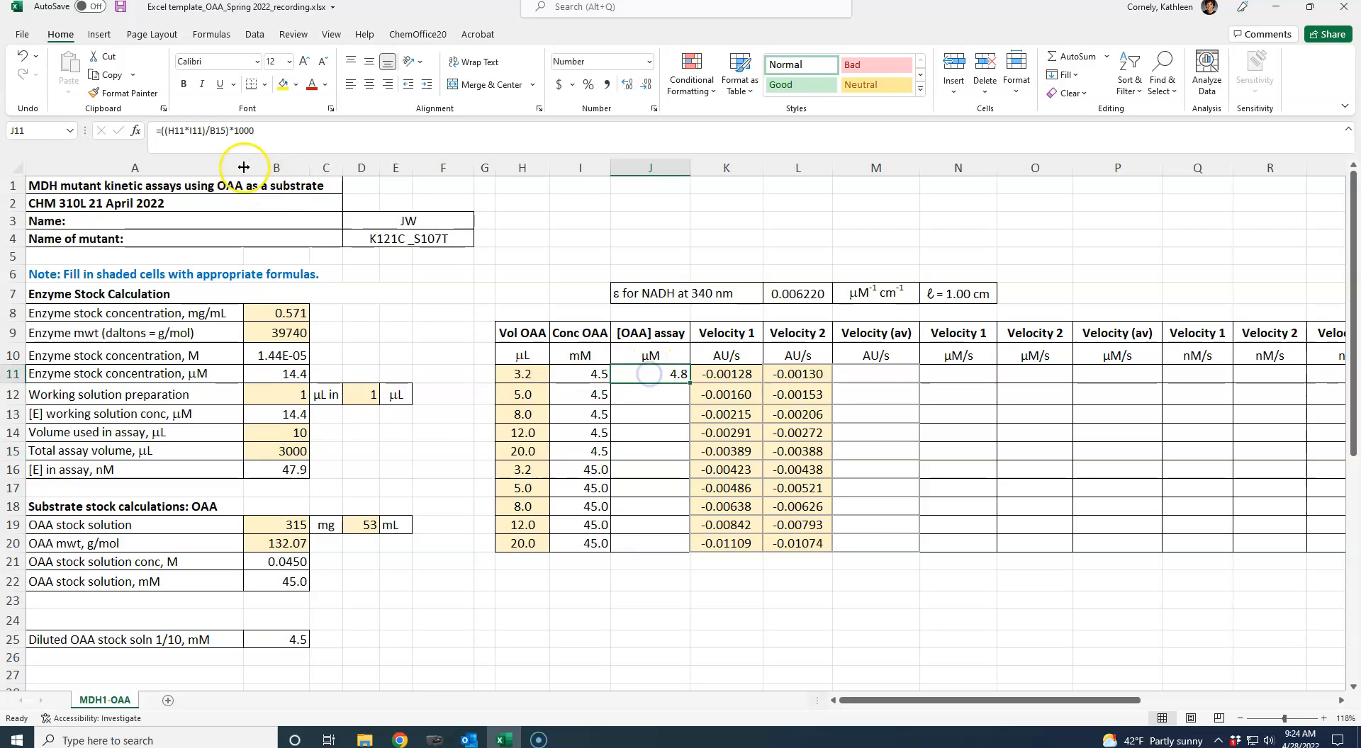
{"action": "left_click", "coordinate": [211, 132]}
{"action": "type", "text": "$B"}
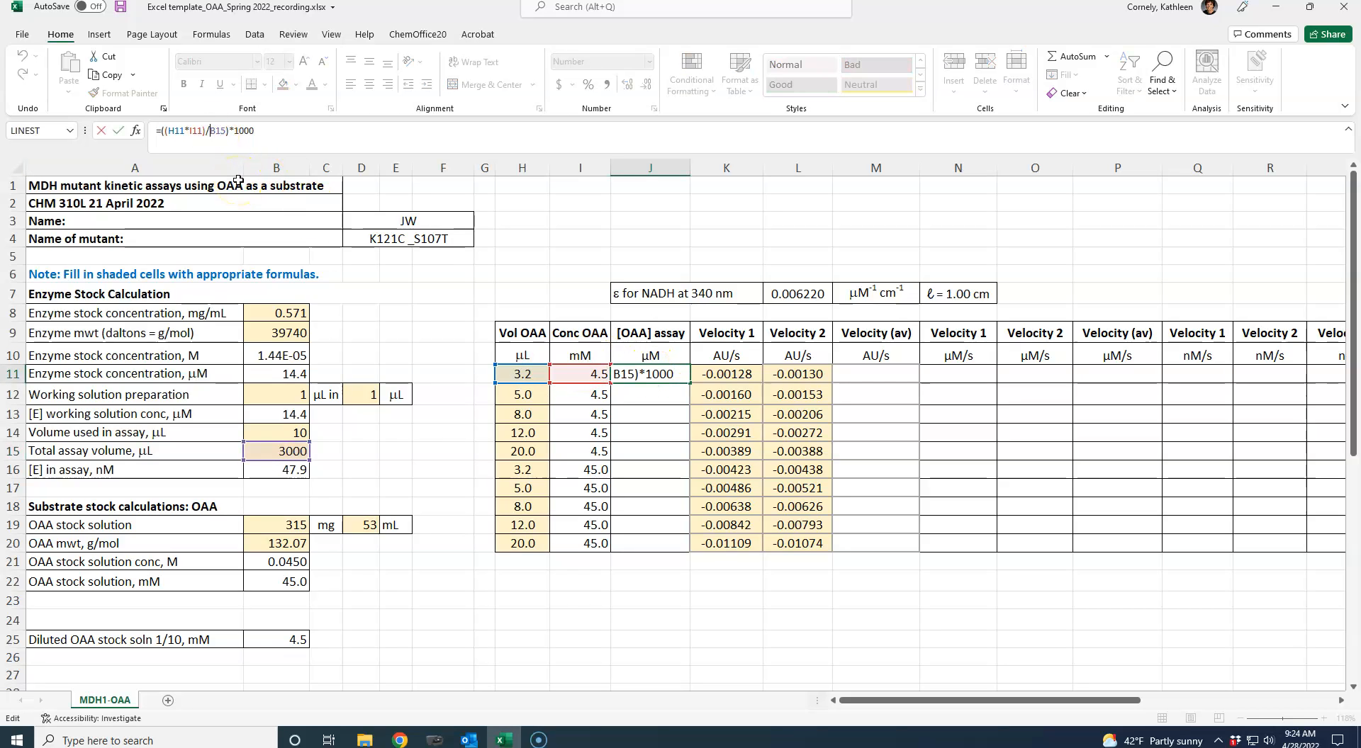
{"action": "type", "text": "$"}
{"action": "key", "text": "ctrl+Return"}
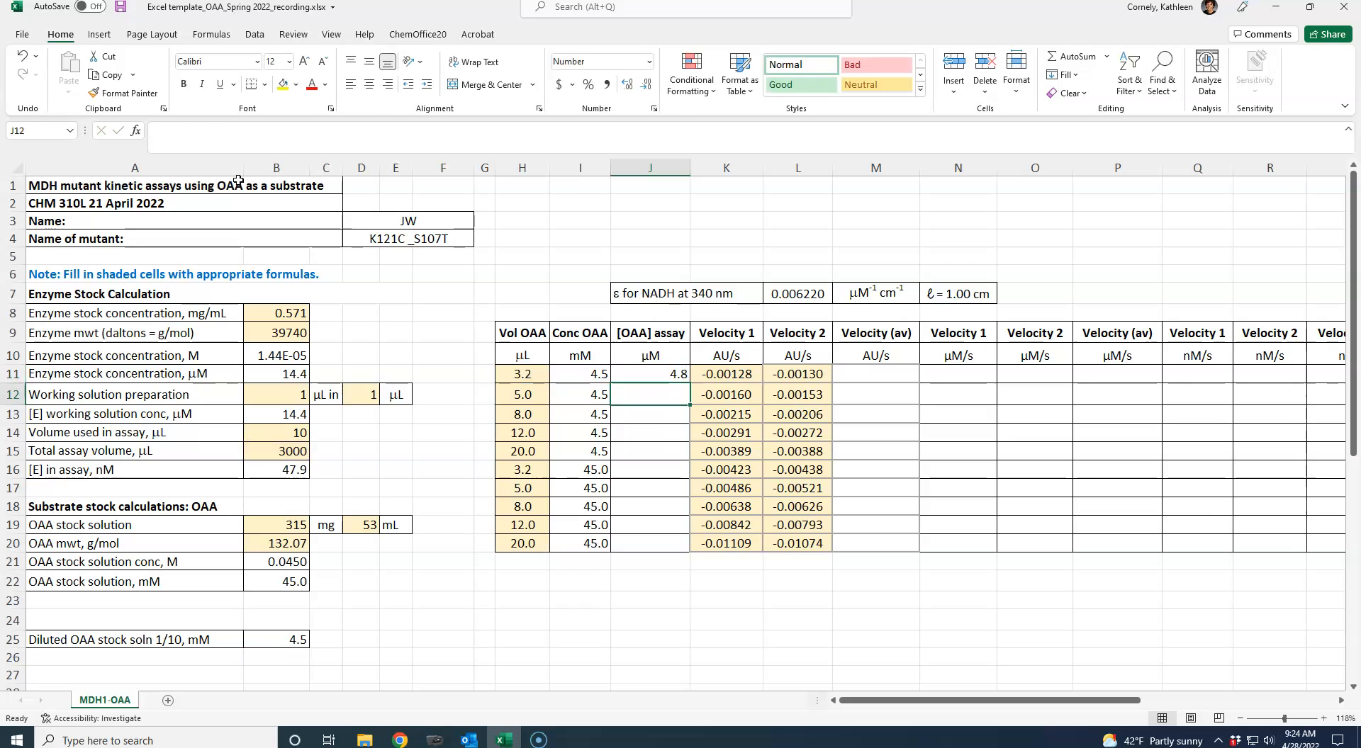
- Copy the OAA assay concentration formula from J11 into J12:J20
{"action": "key", "text": "ctrl+c"}
{"action": "left_click_drag", "start_coordinate": [648, 394], "coordinate": [648, 536]}
{"action": "key", "text": "ctrl+v"}
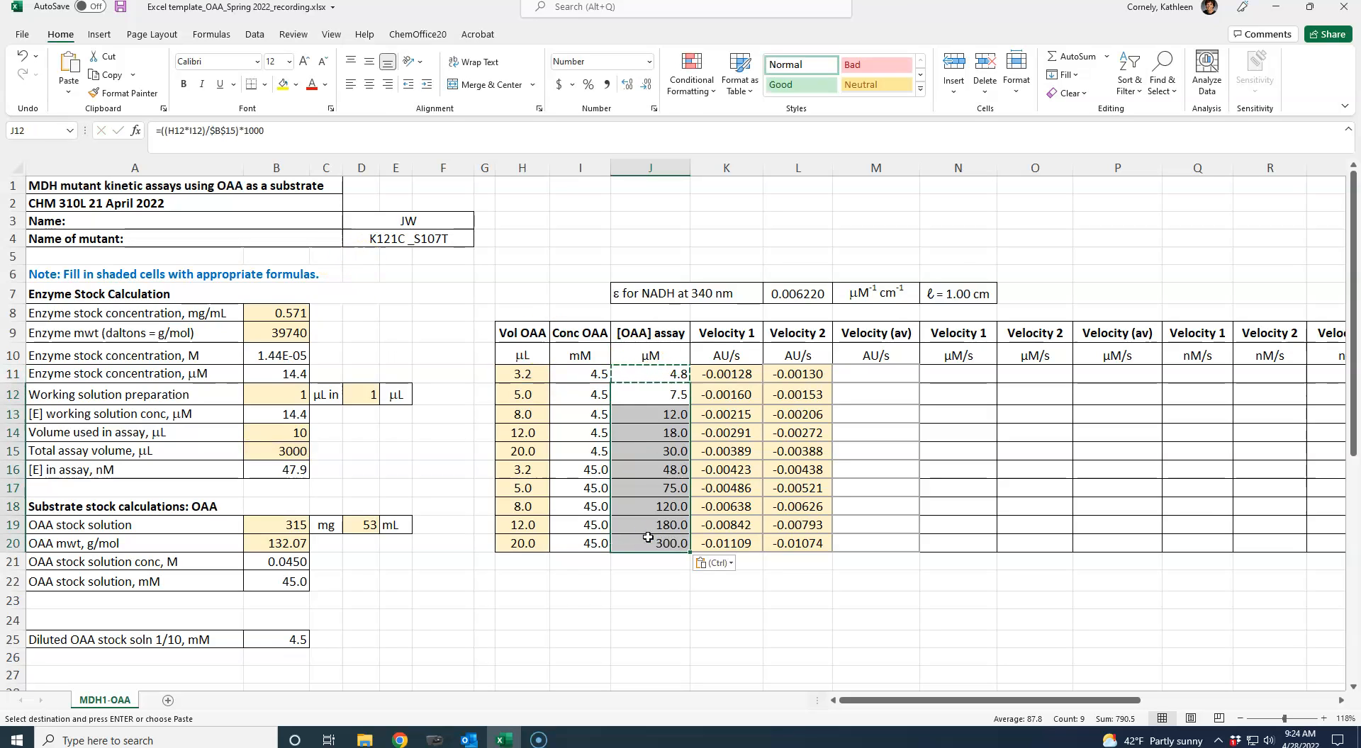
{"action": "left_click", "coordinate": [672, 625]}
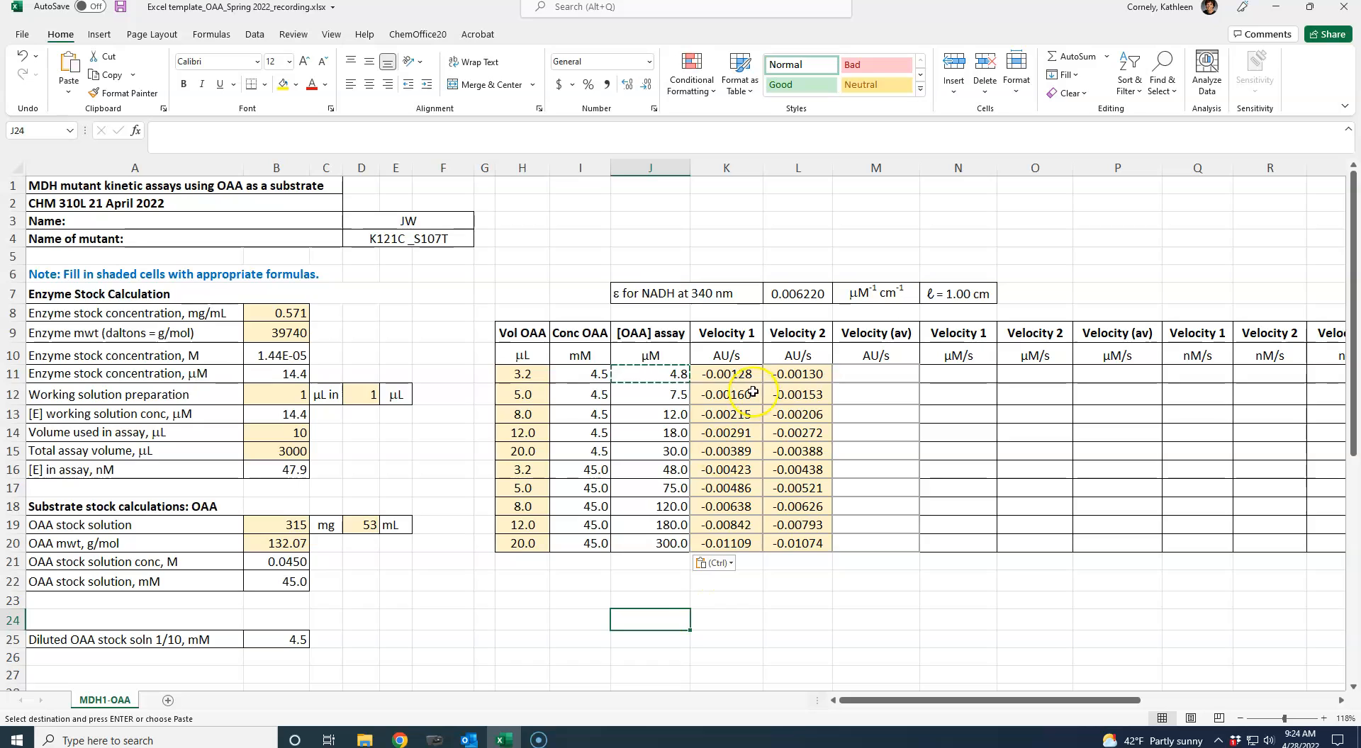
{"action": "left_click", "coordinate": [715, 378]}
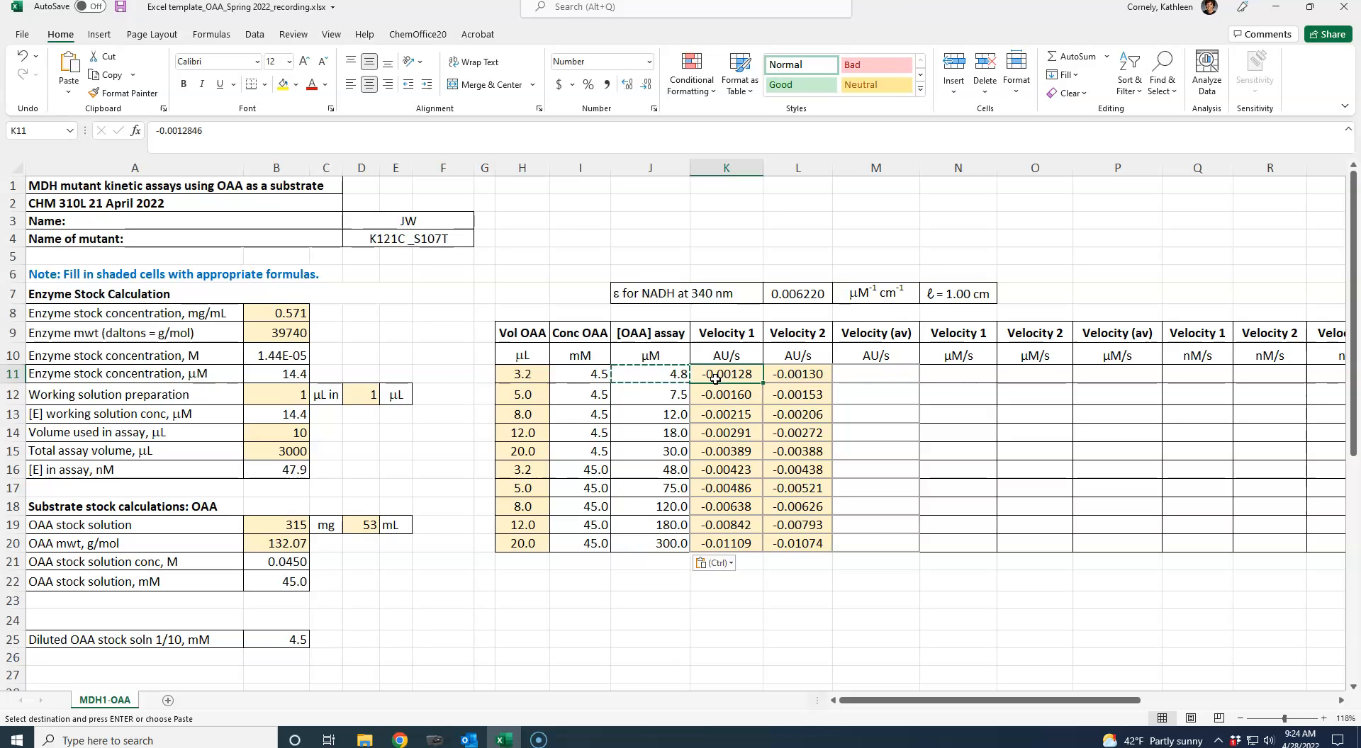
- Enter =AVERAGE(K11:L11) in M11 to average the two AU/s velocities
{"action": "key", "text": "Right"}
{"action": "key", "text": "Right"}
{"action": "type", "text": "="}
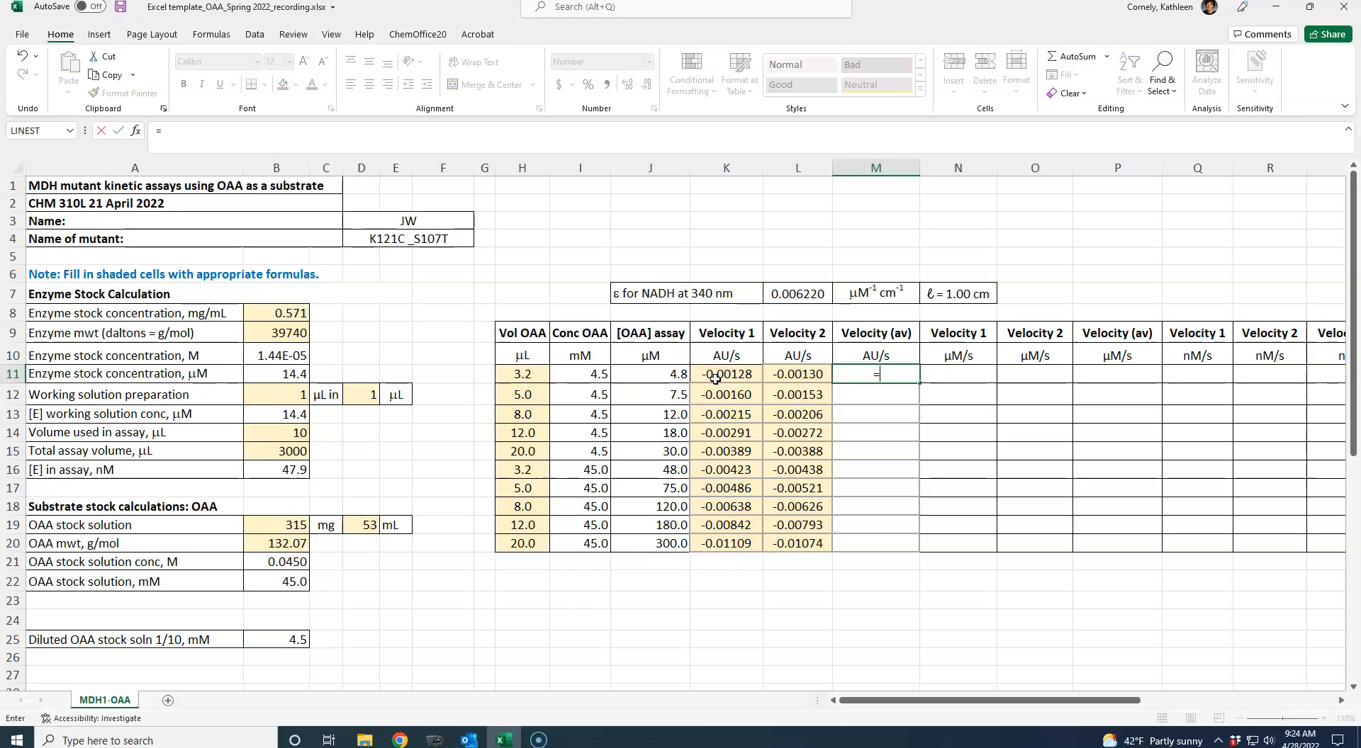
{"action": "type", "text": "aver"}
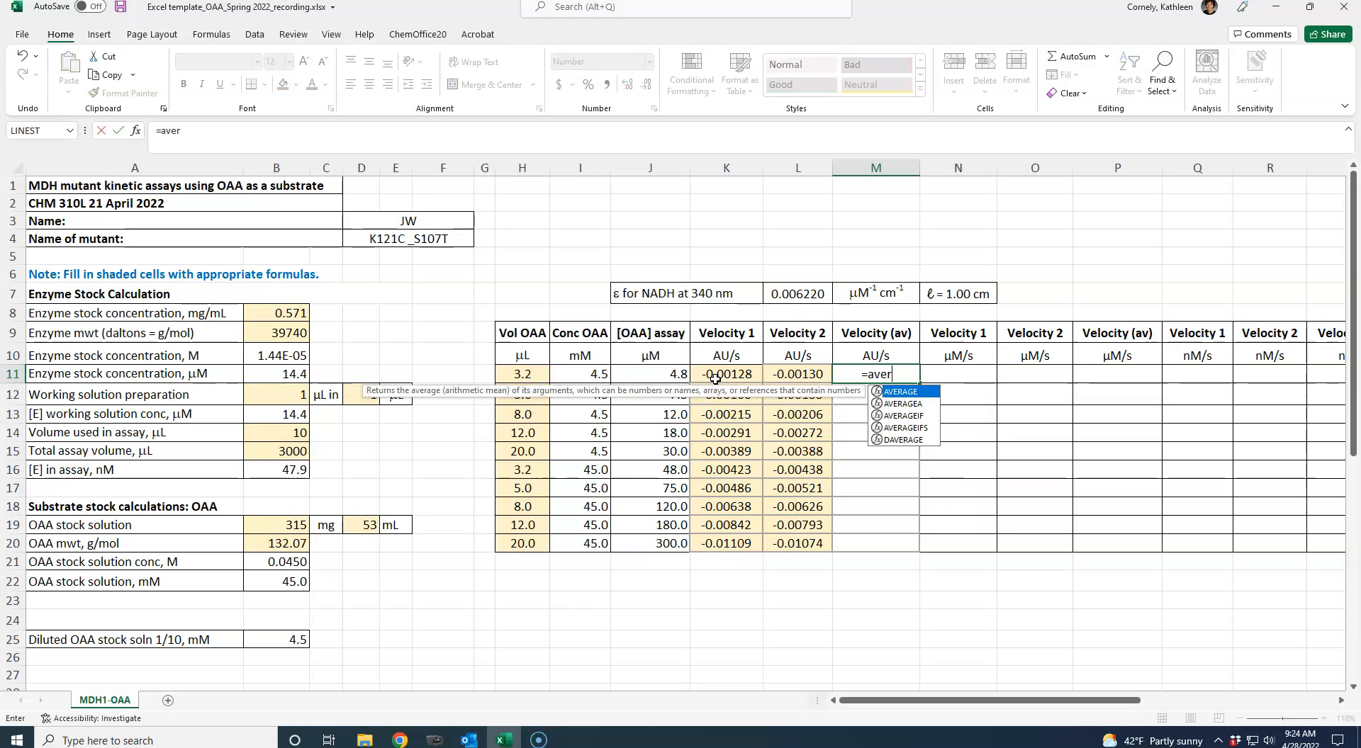
{"action": "type", "text": "age("}
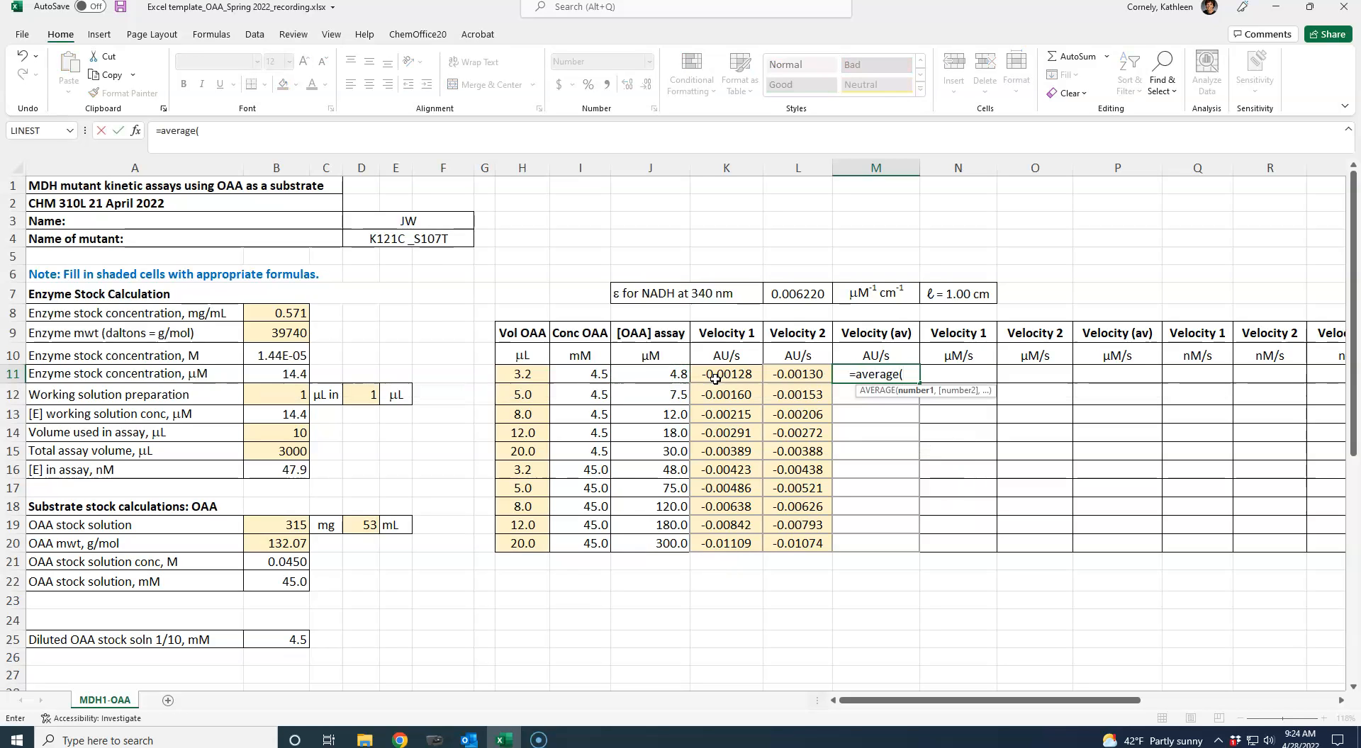
{"action": "left_click_drag", "start_coordinate": [715, 378], "coordinate": [776, 371]}
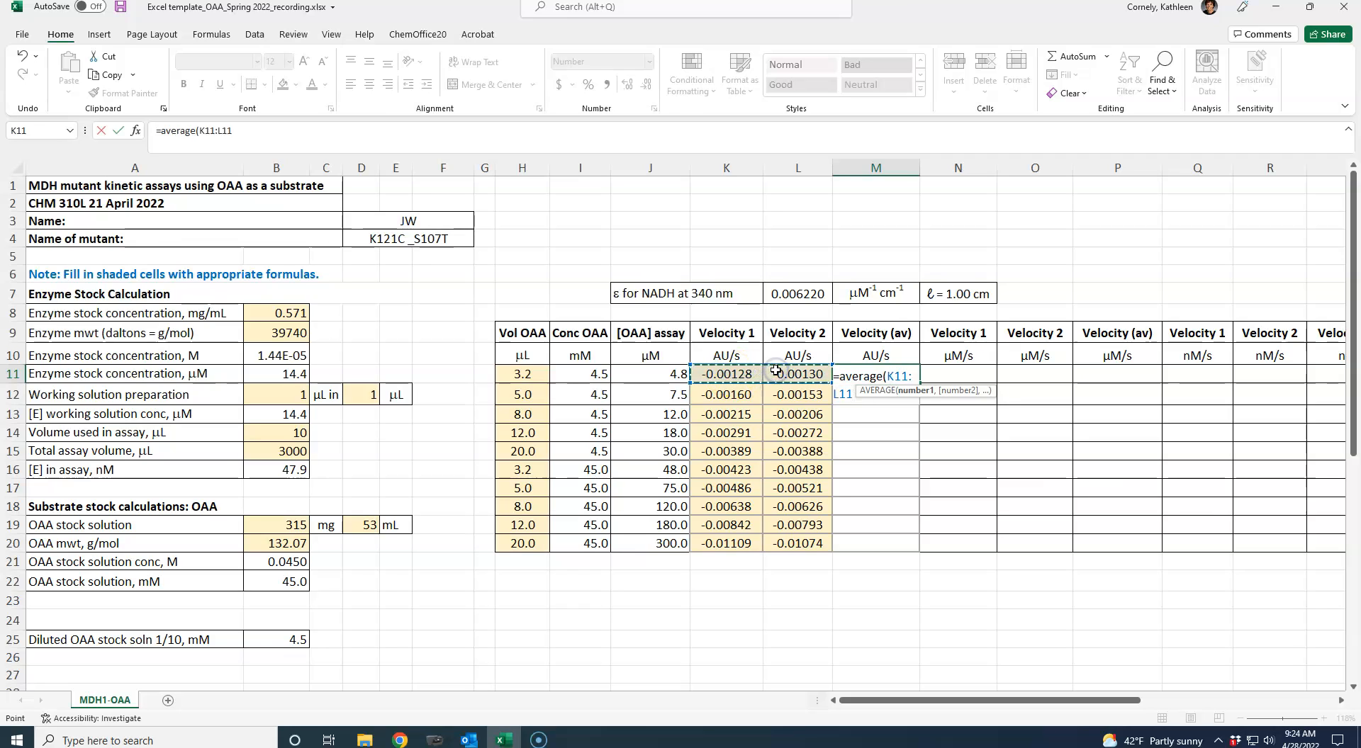
{"action": "key", "text": "ctrl+Return"}
- Copy the average AU/s velocity formula from M11 into M12:M20
{"action": "key", "text": "ctrl+c"}
{"action": "left_click_drag", "start_coordinate": [862, 394], "coordinate": [858, 547]}
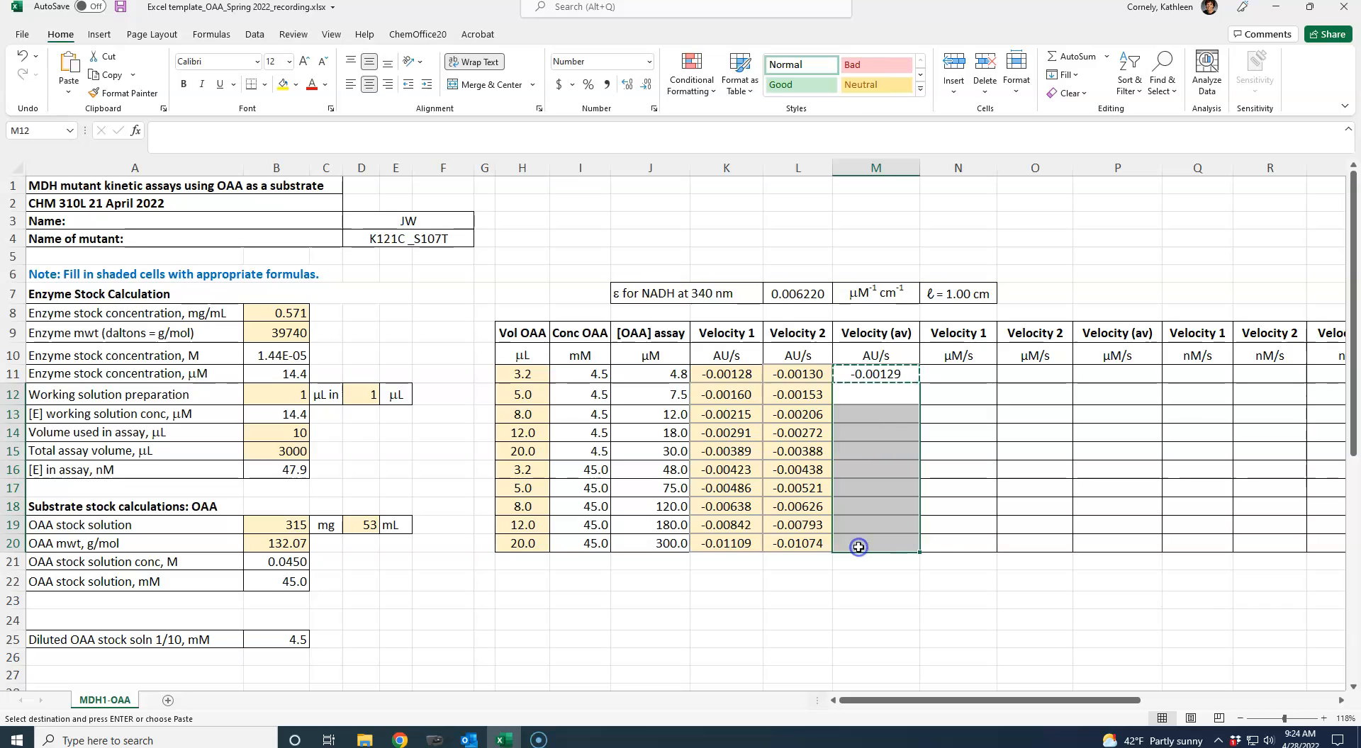
{"action": "key", "text": "ctrl+v"}
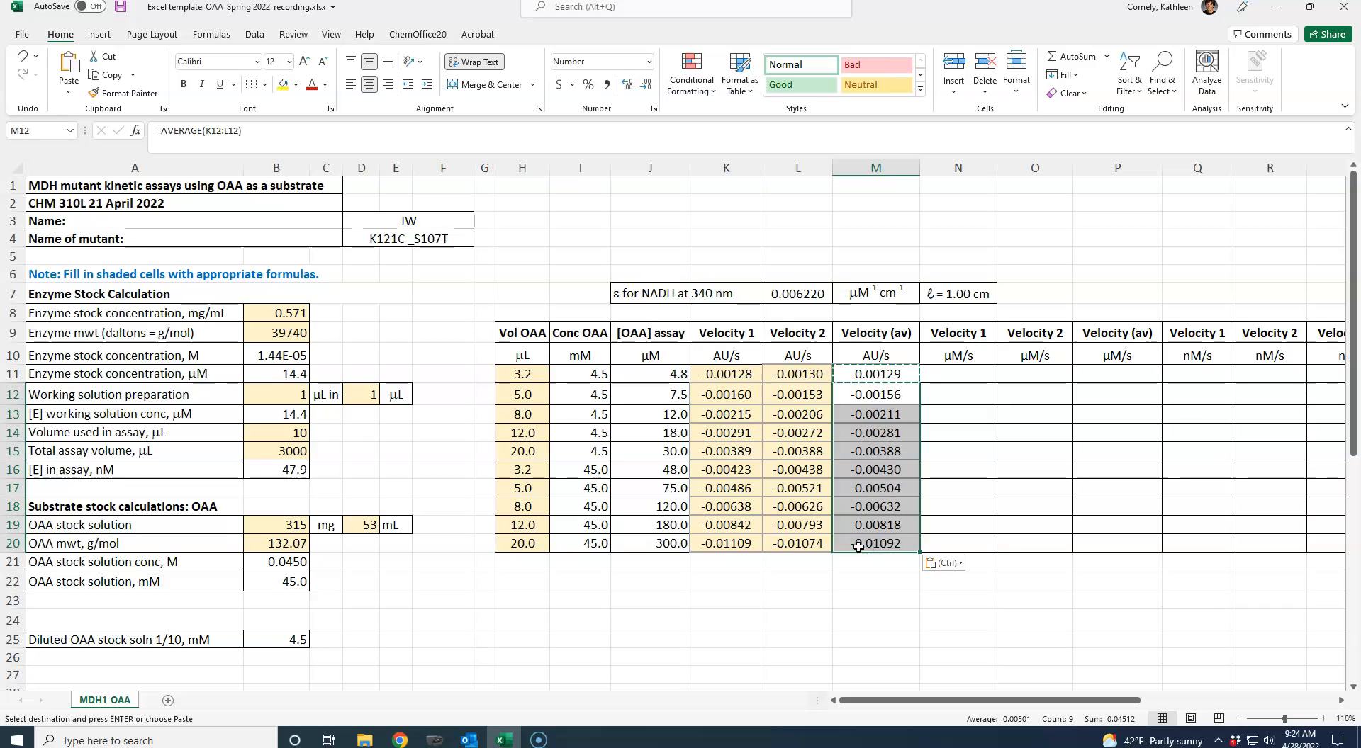
- Enter =-1*(M11/L7) in N11 to convert the velocity to µM/s using the NADH extinction coefficient
{"action": "left_click", "coordinate": [949, 376]}
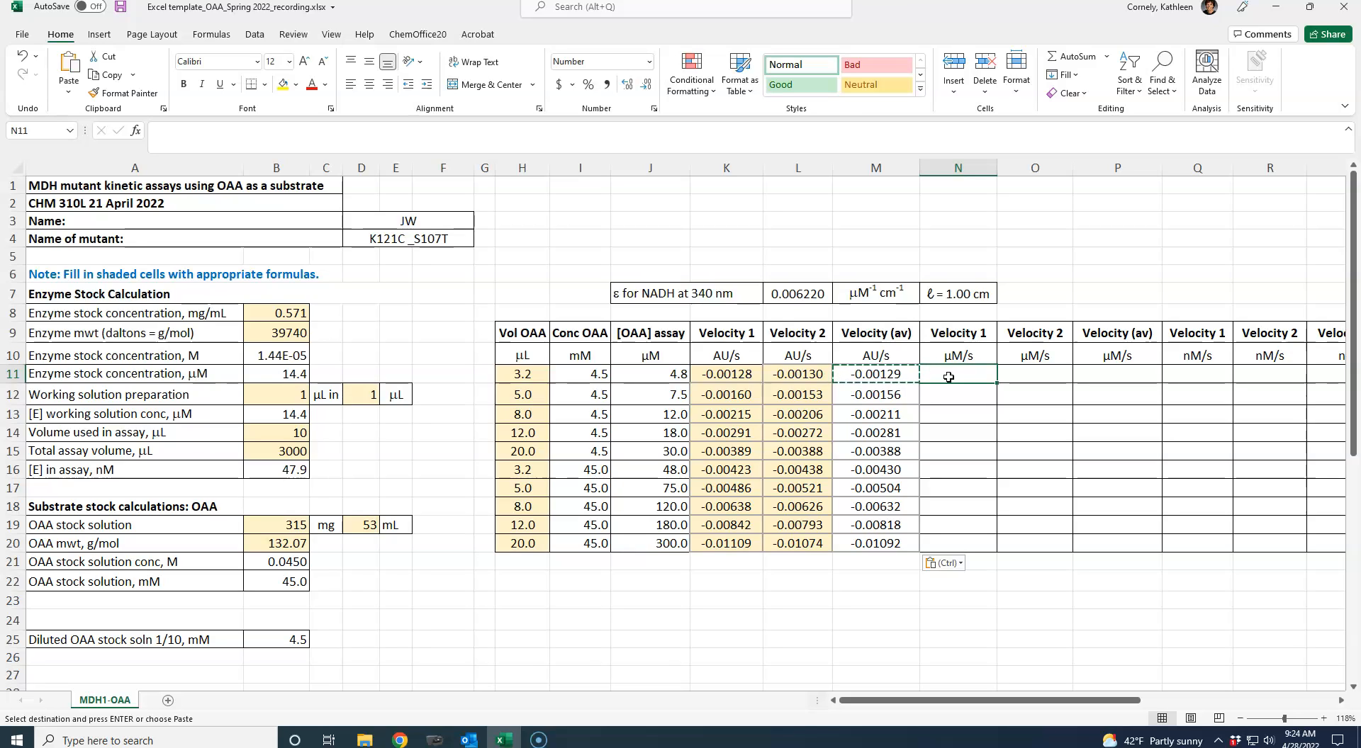
{"action": "type", "text": "=-1*"}
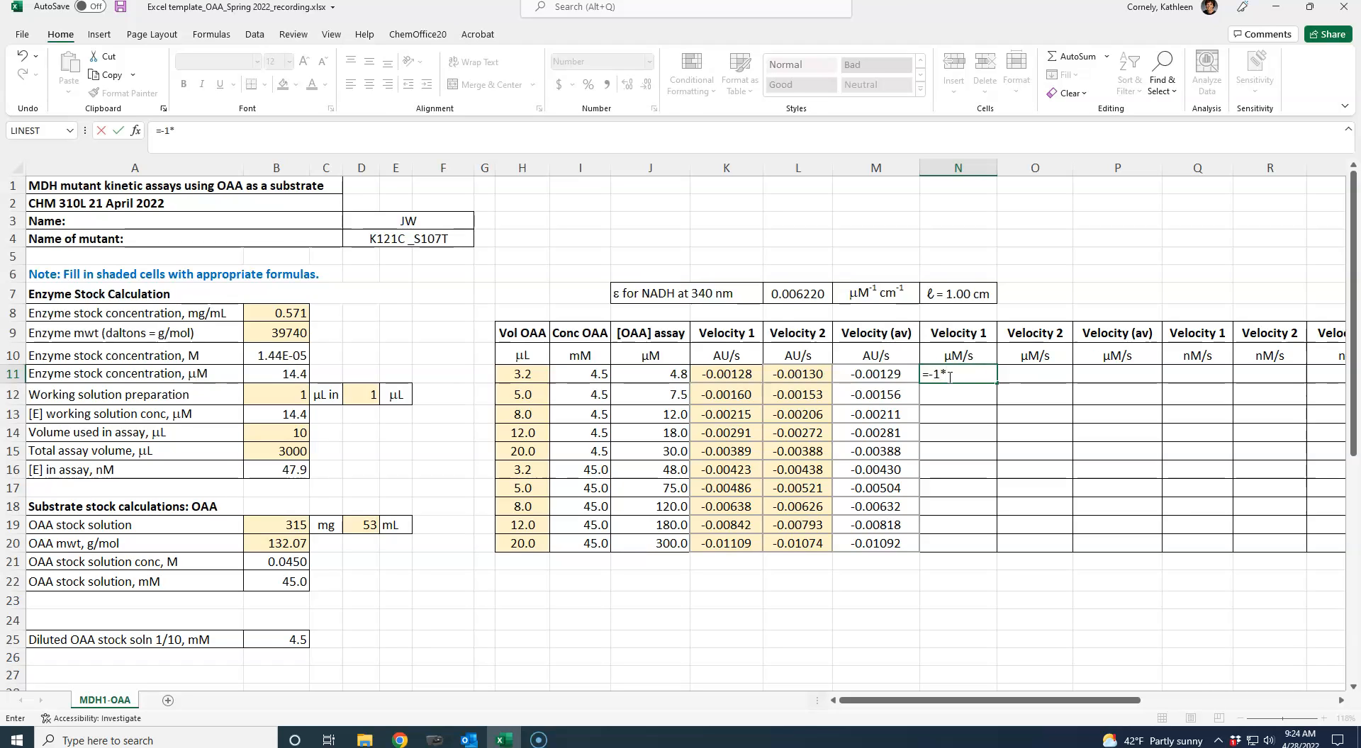
{"action": "left_click", "coordinate": [945, 375]}
{"action": "left_click", "coordinate": [801, 287]}
{"action": "left_click", "coordinate": [859, 375]}
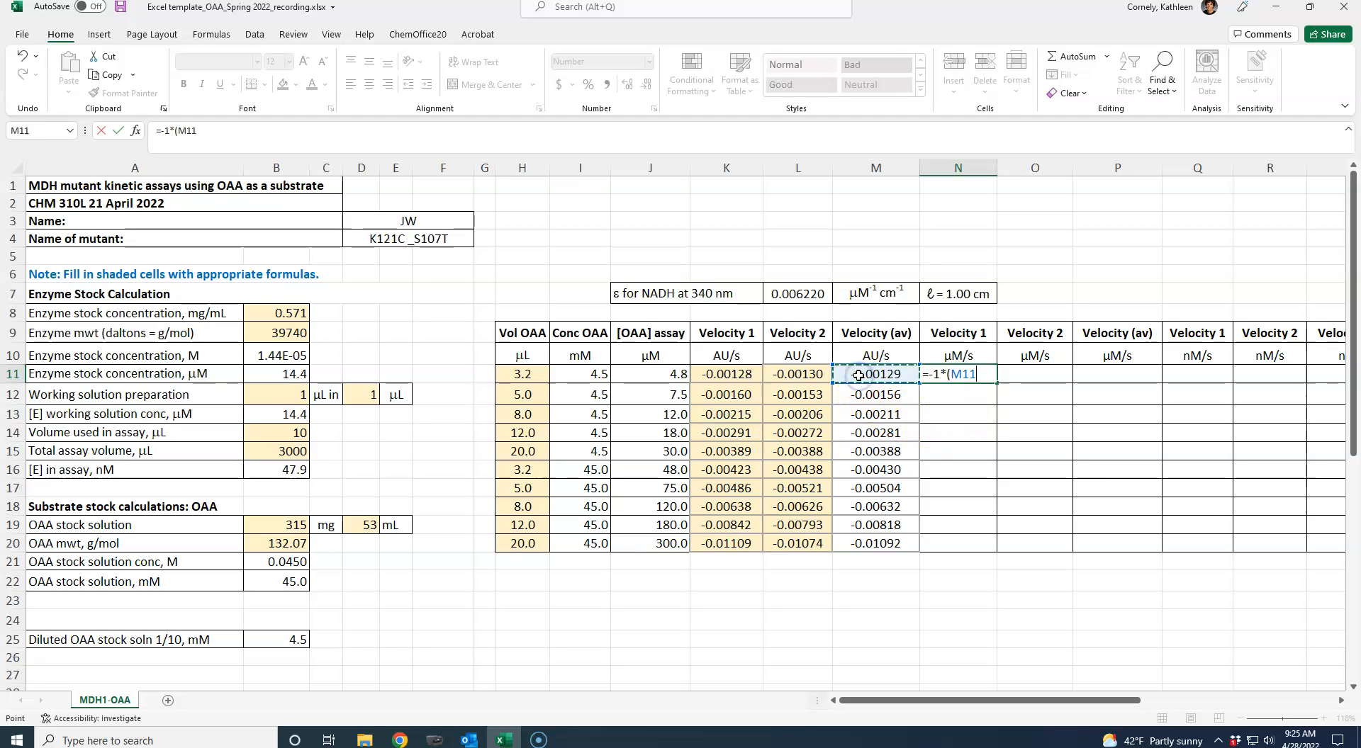
{"action": "type", "text": "/"}
{"action": "left_click", "coordinate": [803, 295]}
{"action": "type", "text": ")"}
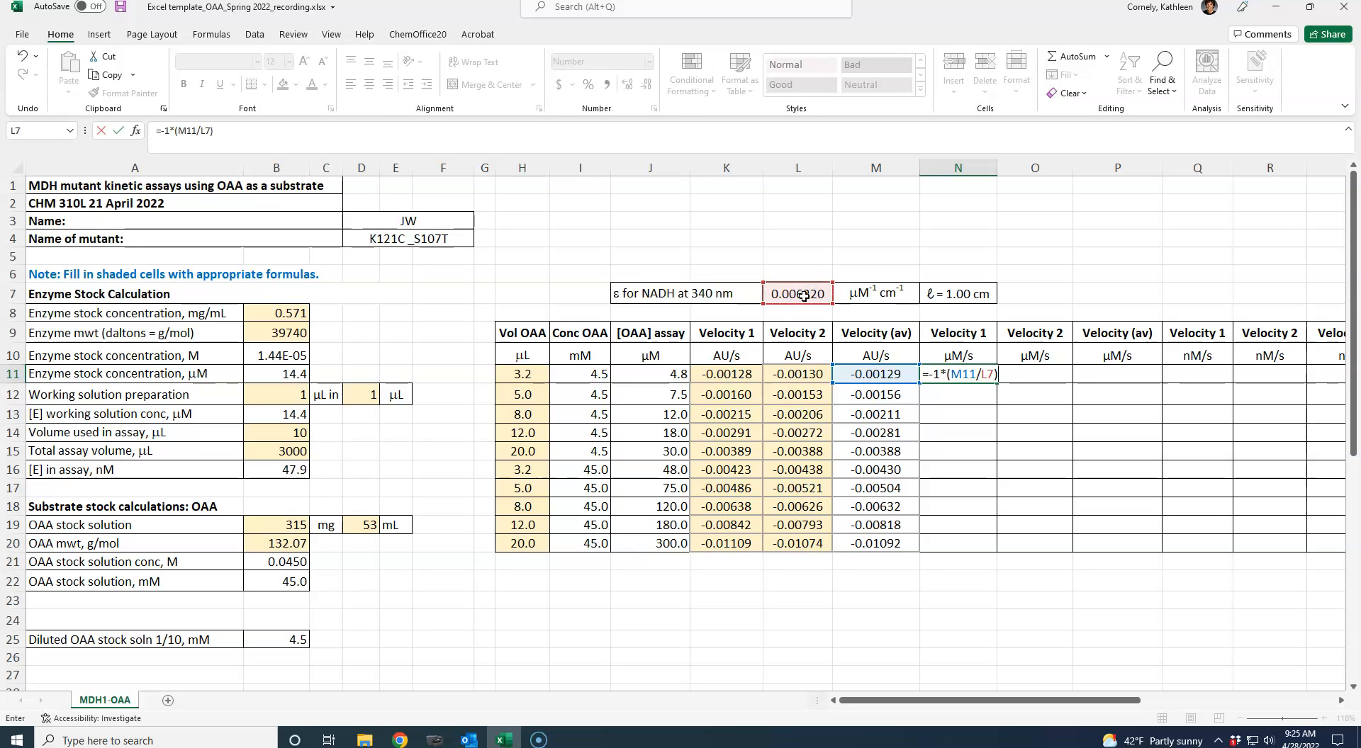
{"action": "key", "text": "Return"}
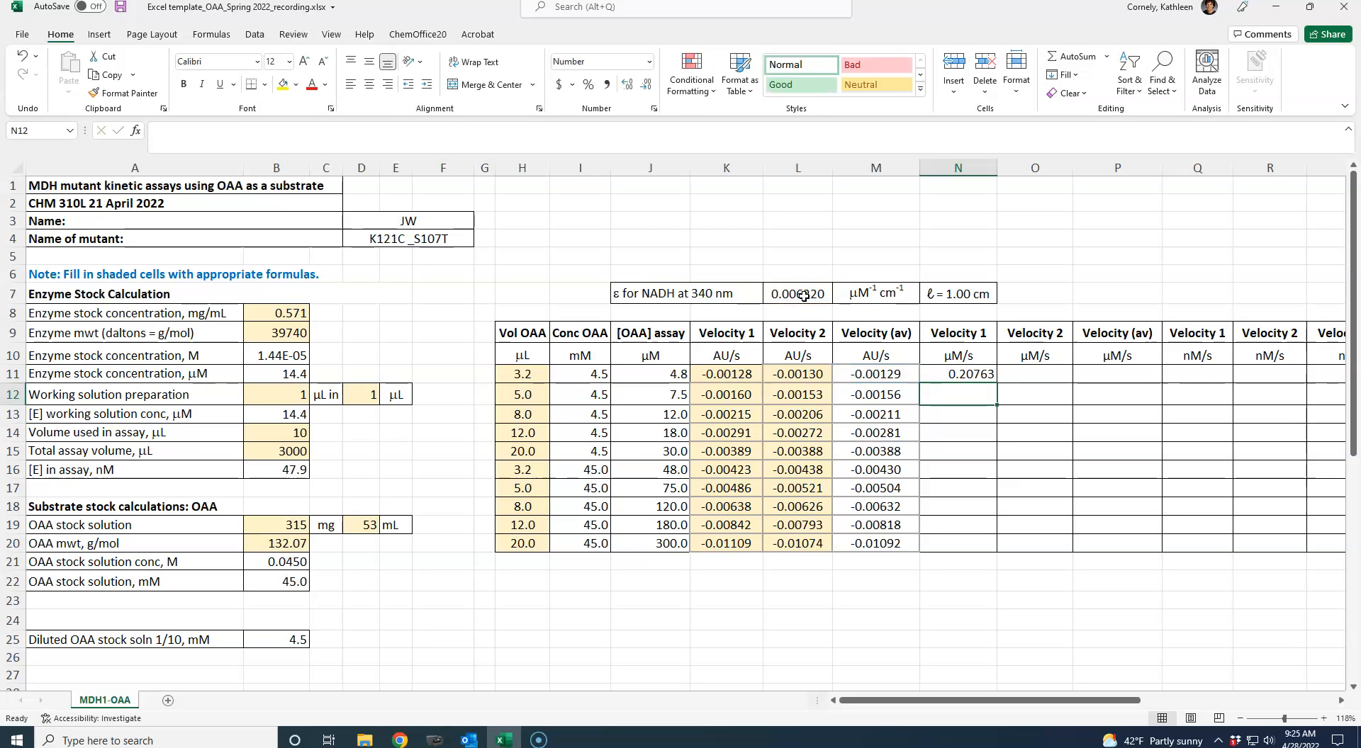
- Make the extinction coefficient reference in N11 absolute, so the formula reads =-1*(M11/$L$7)
{"action": "key", "text": "Up"}
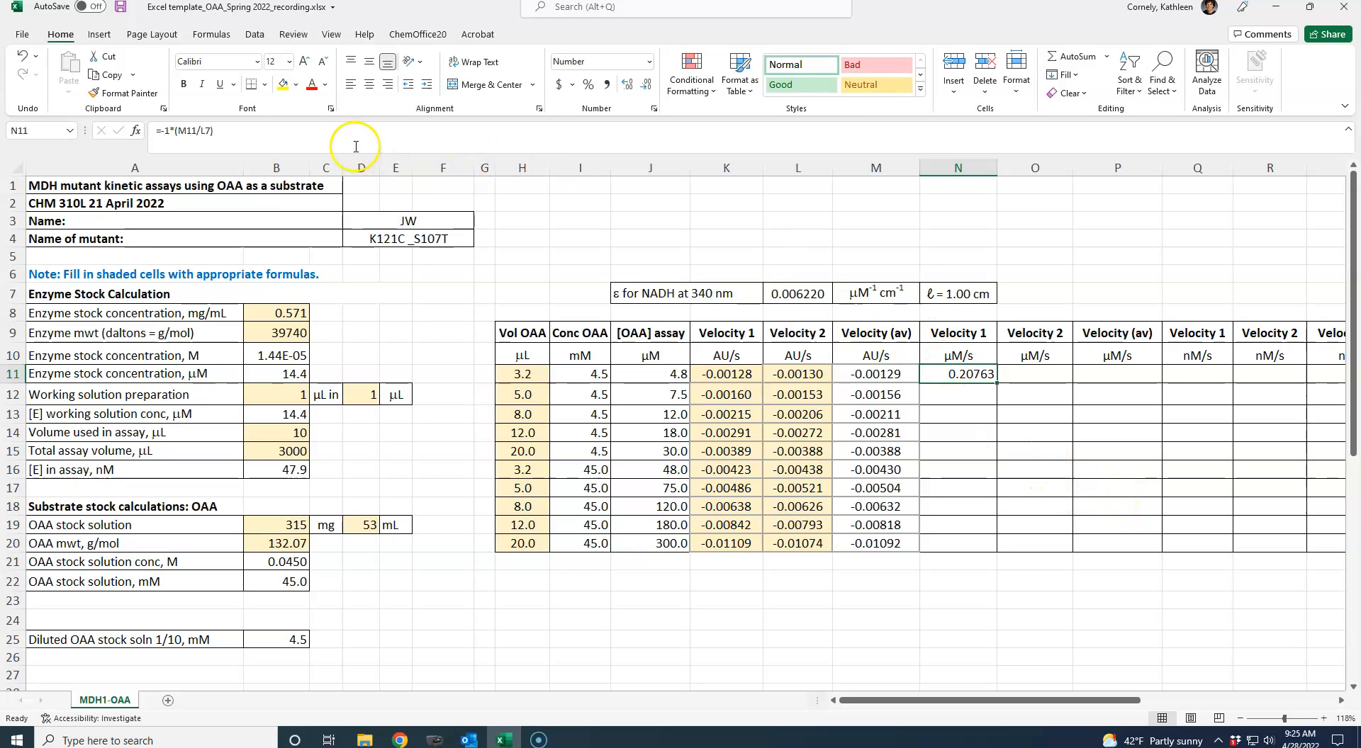
{"action": "left_click", "coordinate": [228, 128]}
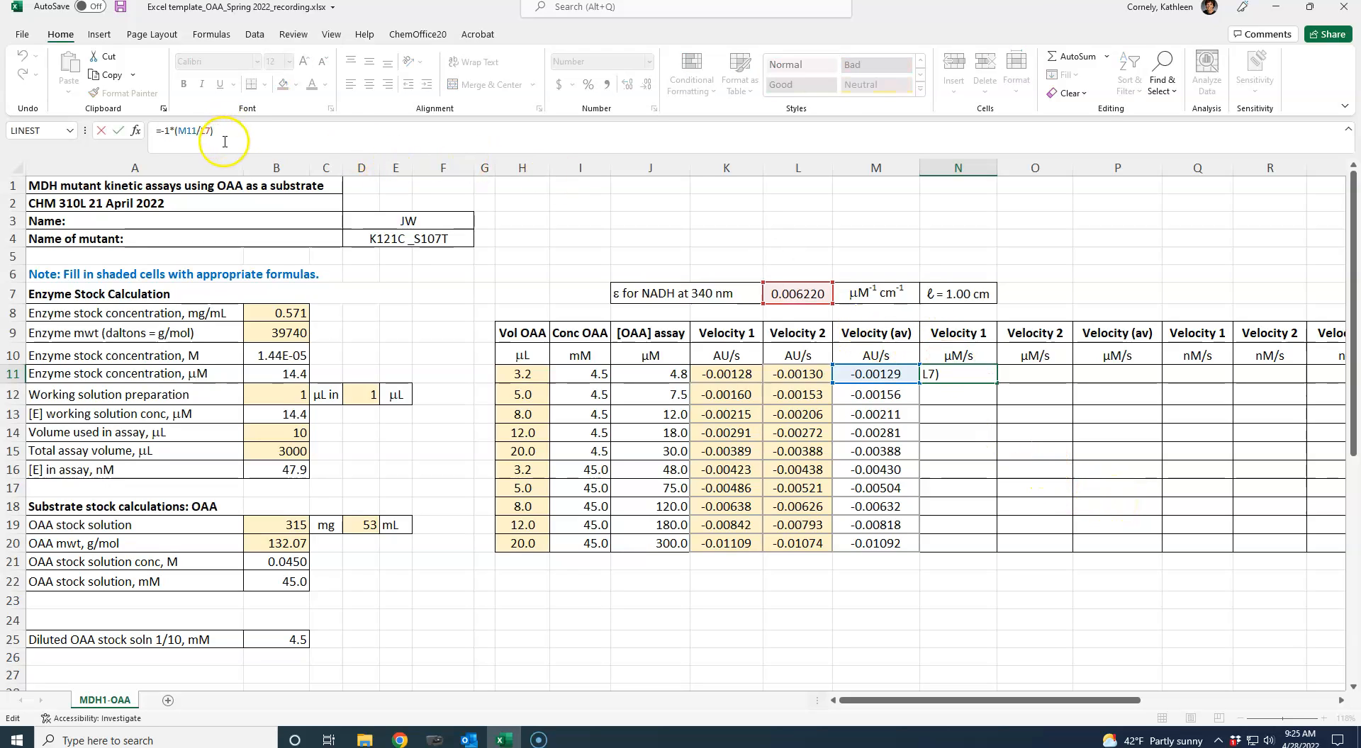
{"action": "left_click", "coordinate": [201, 132]}
{"action": "type", "text": "$L$"}
{"action": "key", "text": "Return"}
- Copy the µM/s Velocity 1 formula from N11 into N12:N20
{"action": "key", "text": "Up"}
{"action": "key", "text": "ctrl+c"}
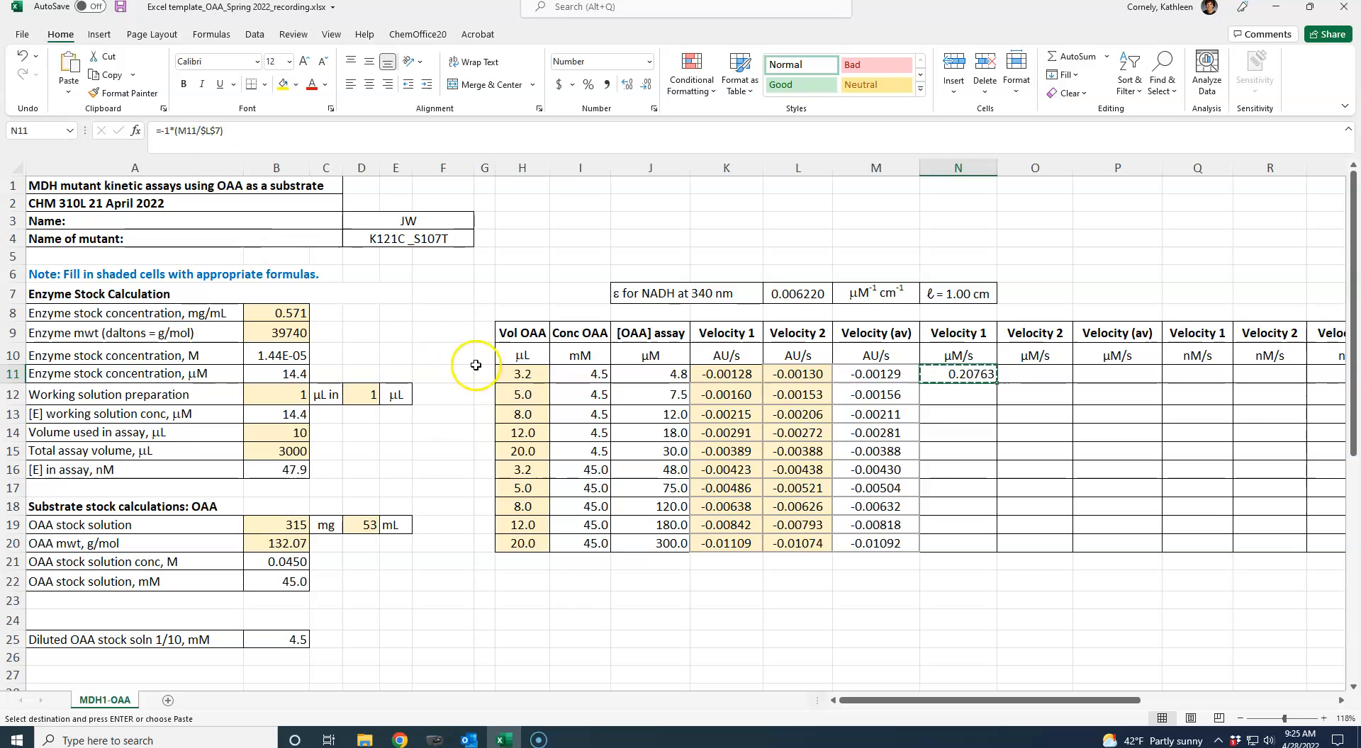
{"action": "left_click_drag", "start_coordinate": [954, 394], "coordinate": [955, 539]}
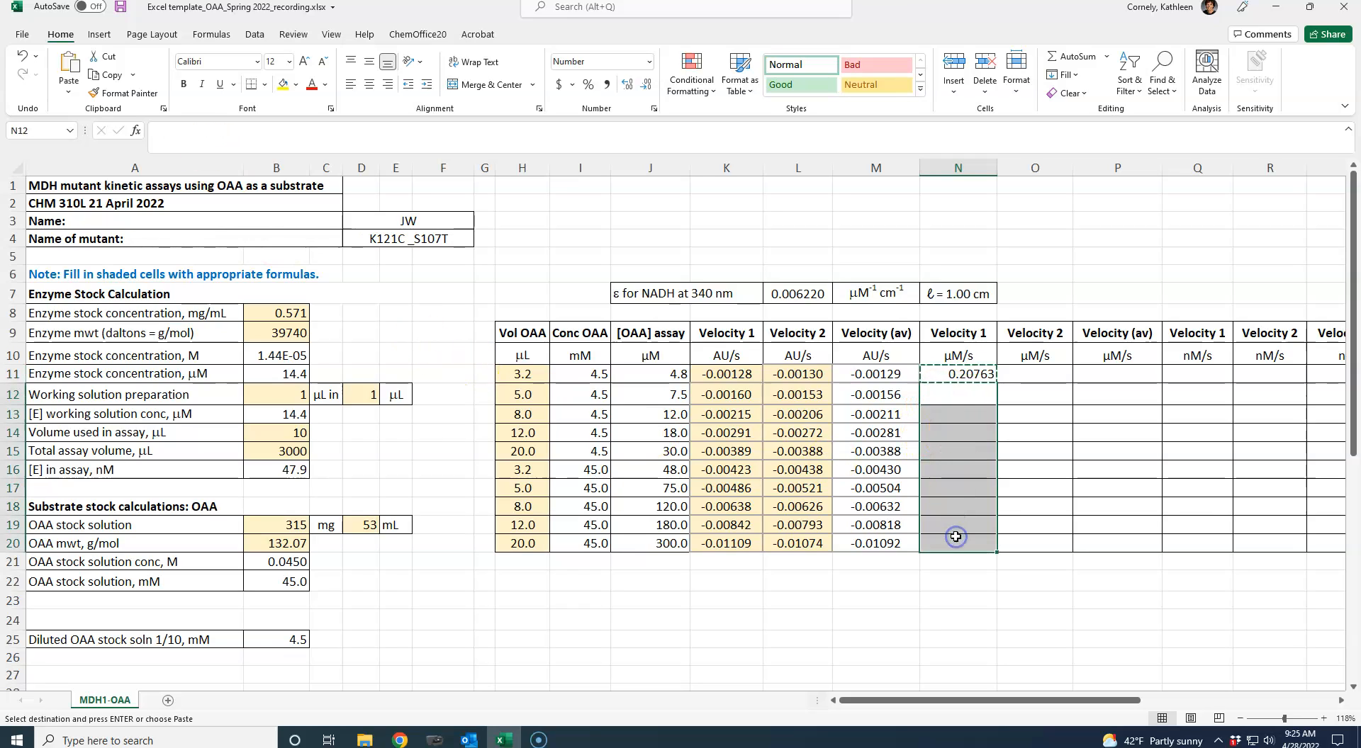
{"action": "key", "text": "ctrl+v"}
{"action": "left_click", "coordinate": [960, 605]}
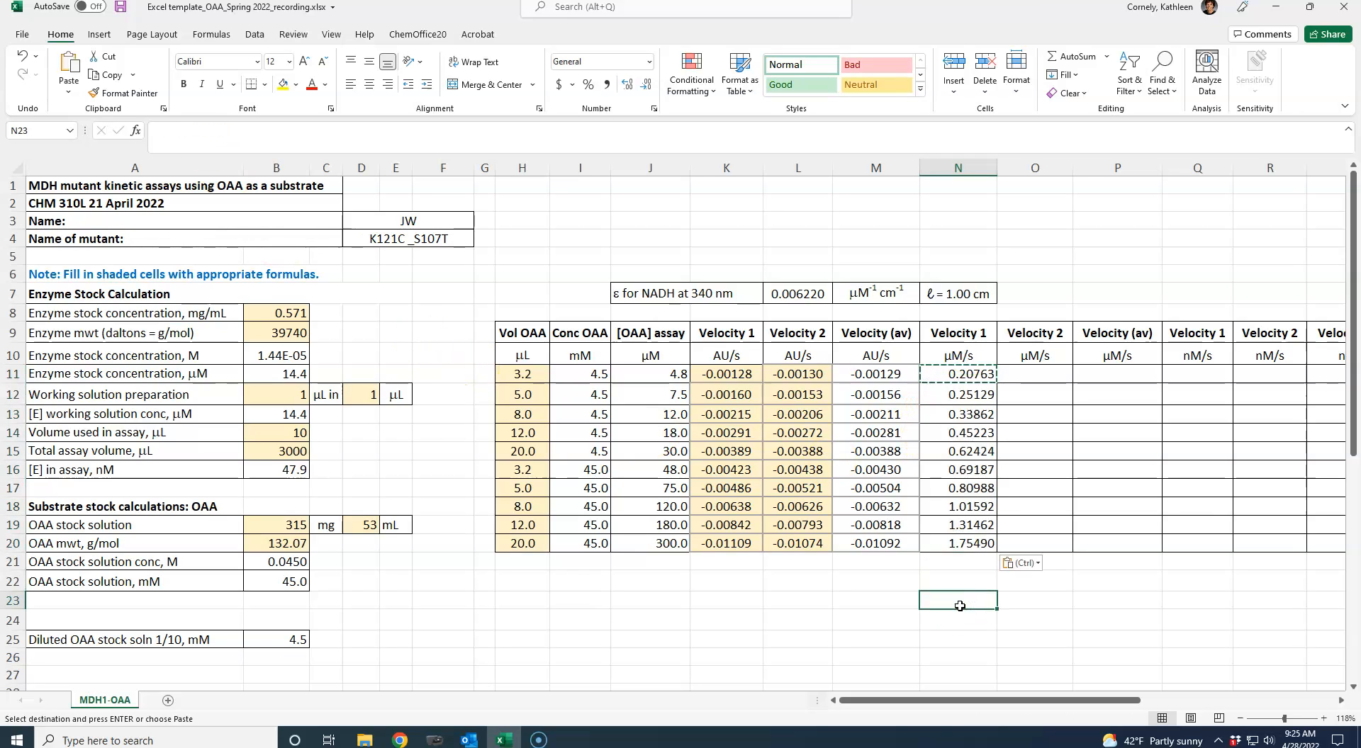
- Enter =-1*(L11/L7) in O11 to convert Velocity 2 to µM/s
{"action": "left_click", "coordinate": [1021, 377]}
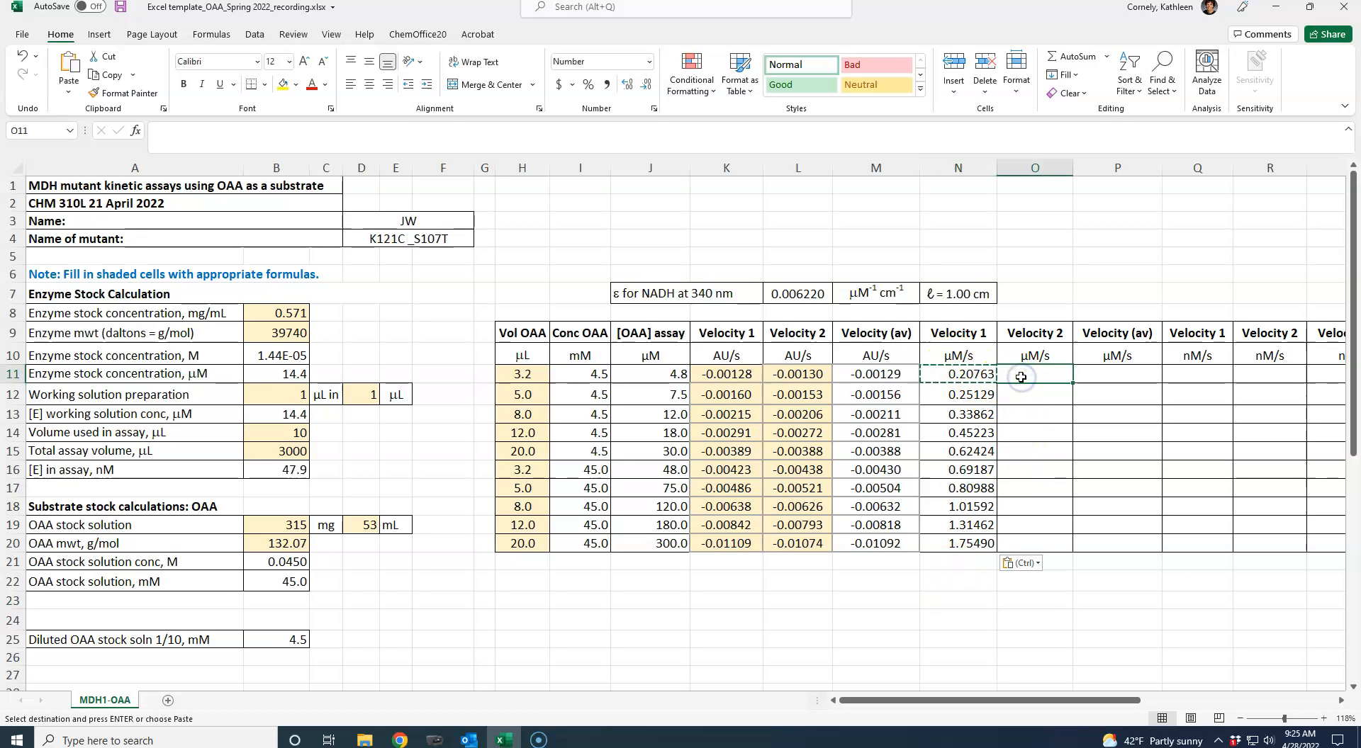
{"action": "type", "text": "=-1"}
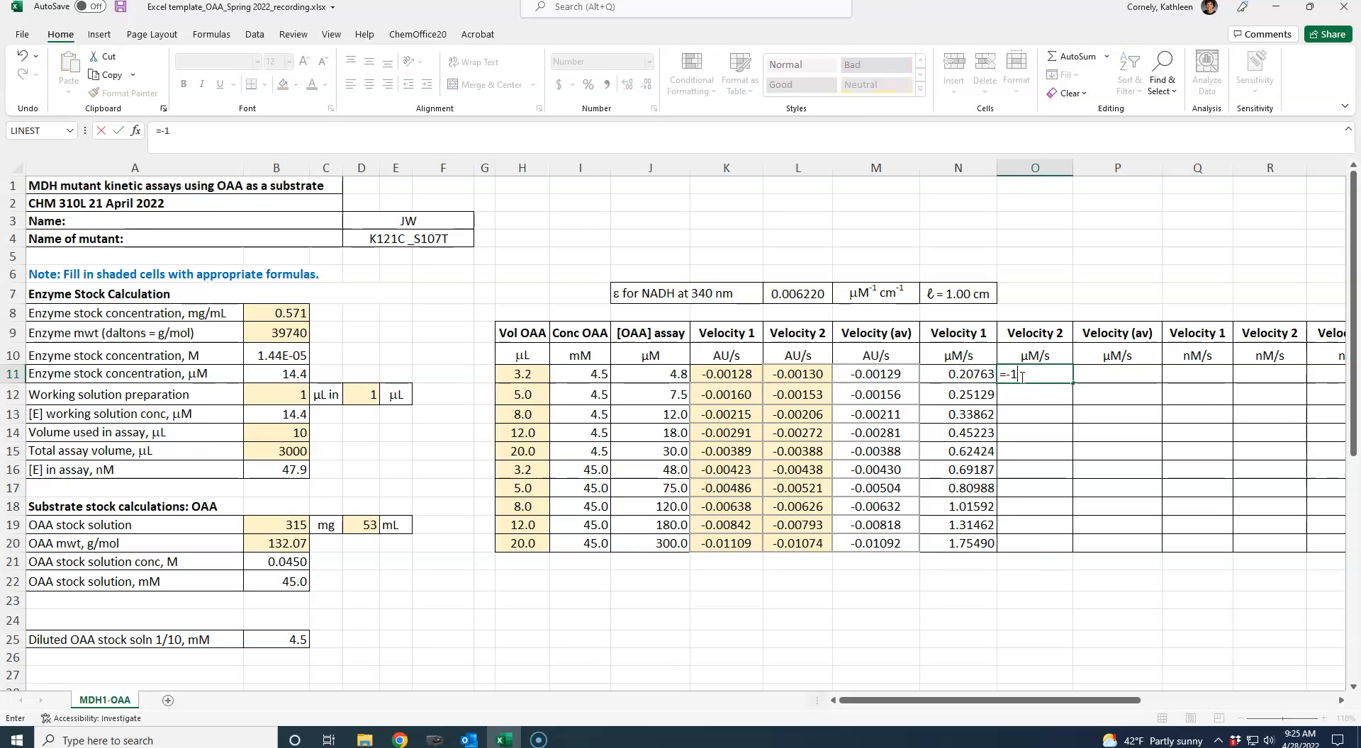
{"action": "type", "text": "*("}
{"action": "left_click", "coordinate": [793, 375]}
{"action": "type", "text": "/"}
{"action": "left_click", "coordinate": [793, 296]}
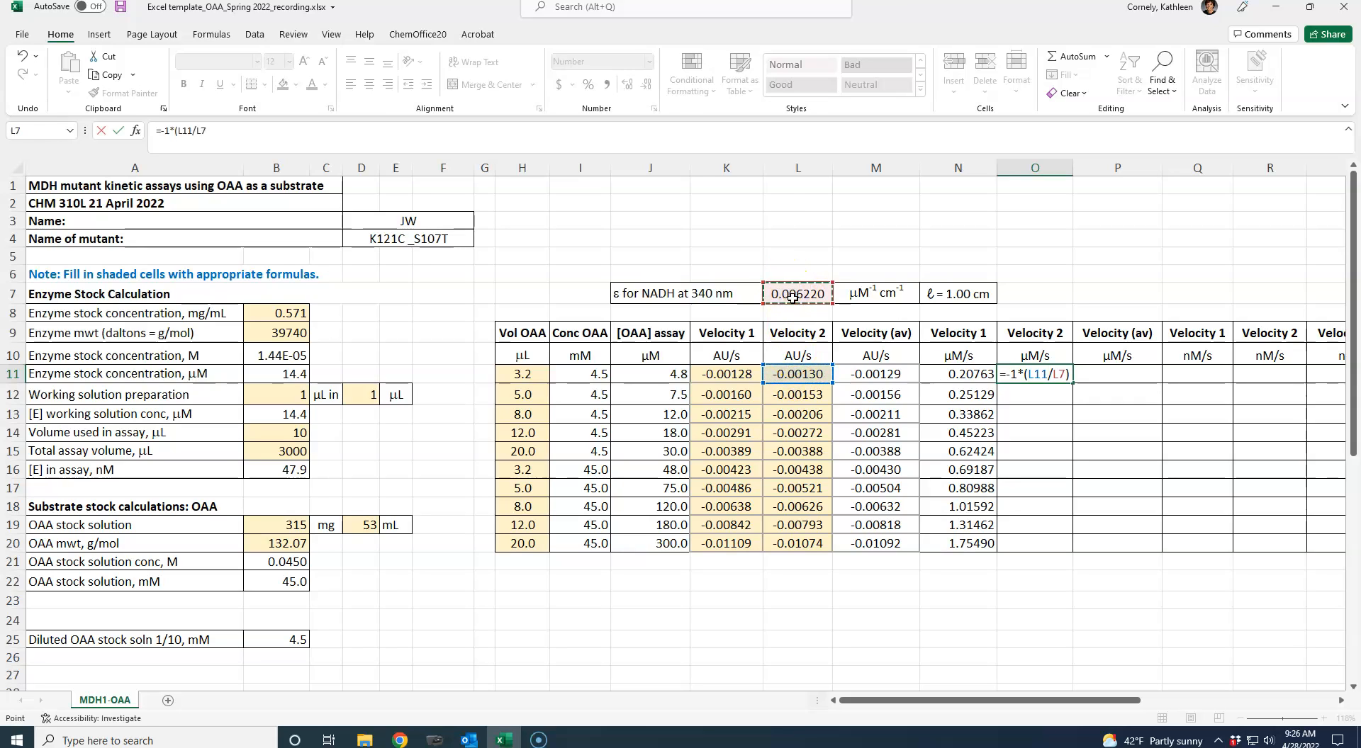
{"action": "key", "text": "ctrl+Return"}
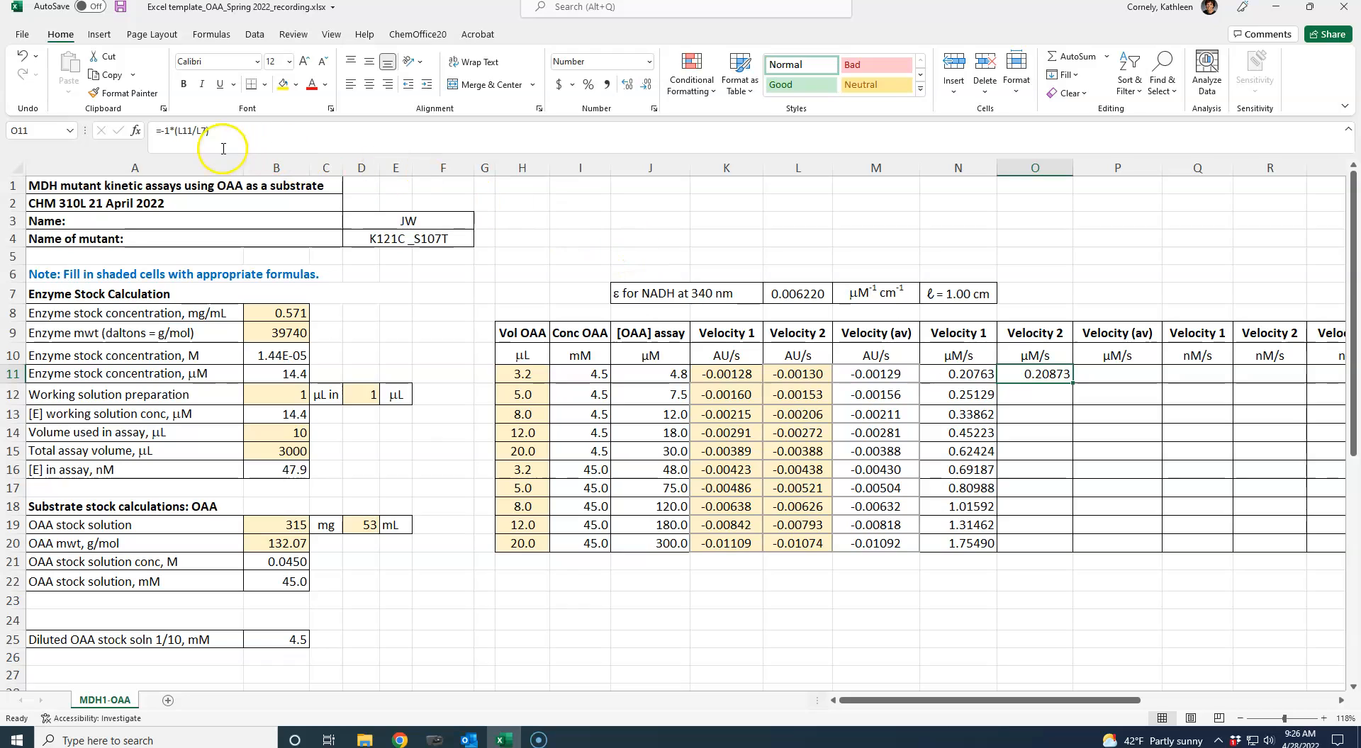
- Make the extinction coefficient reference in O11 absolute, so the formula reads =-1*(L11/$L$7)
{"action": "left_click", "coordinate": [196, 133]}
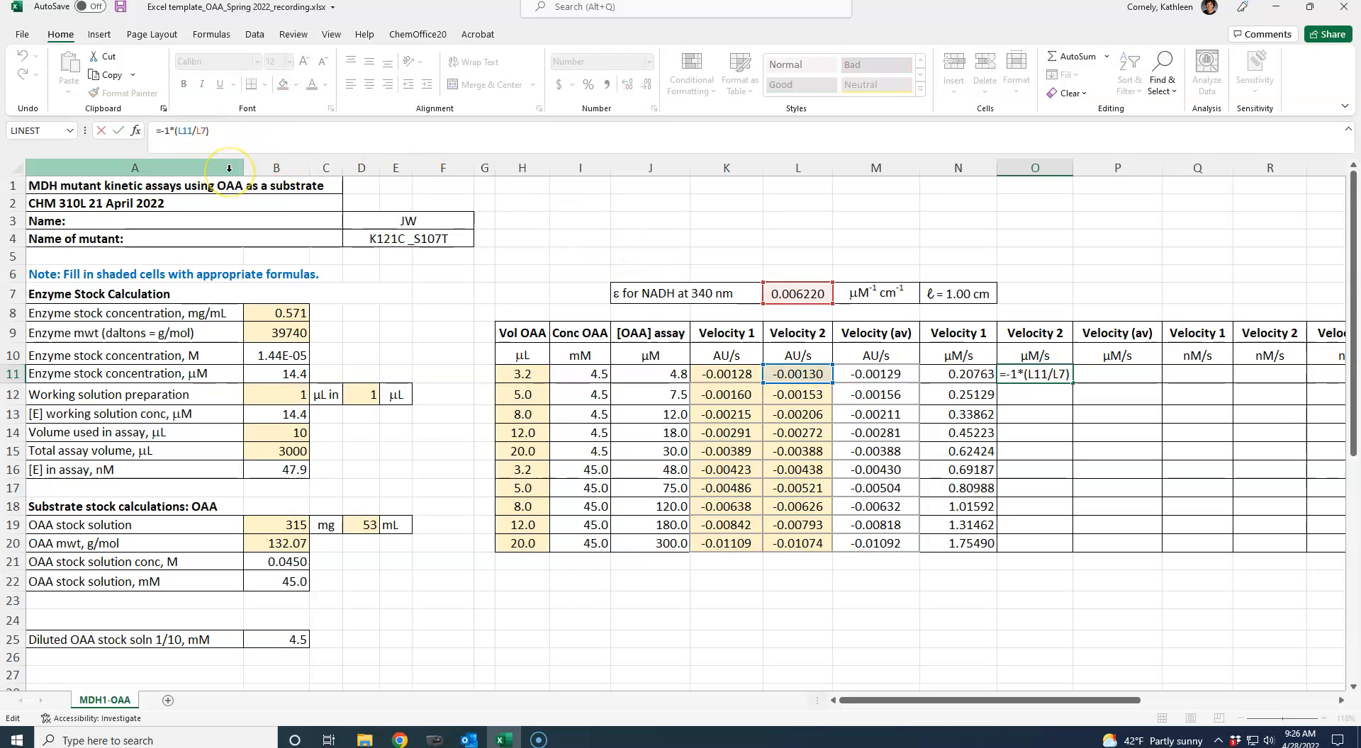
{"action": "type", "text": "$L$"}
{"action": "key", "text": "ctrl+Return"}
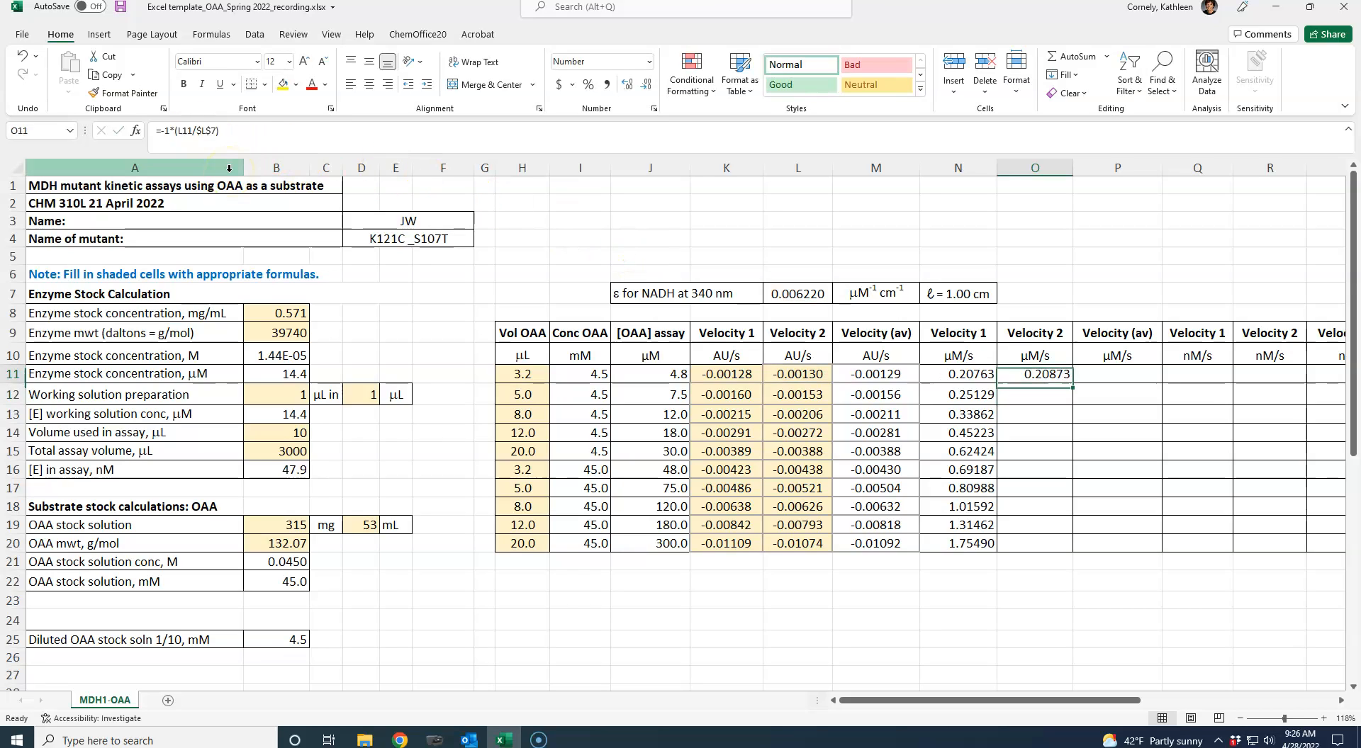
- Copy the µM/s Velocity 2 formula from O11 into O12:O20
{"action": "key", "text": "ctrl+c"}
{"action": "left_click_drag", "start_coordinate": [1035, 394], "coordinate": [1024, 540]}
{"action": "key", "text": "ctrl+v"}
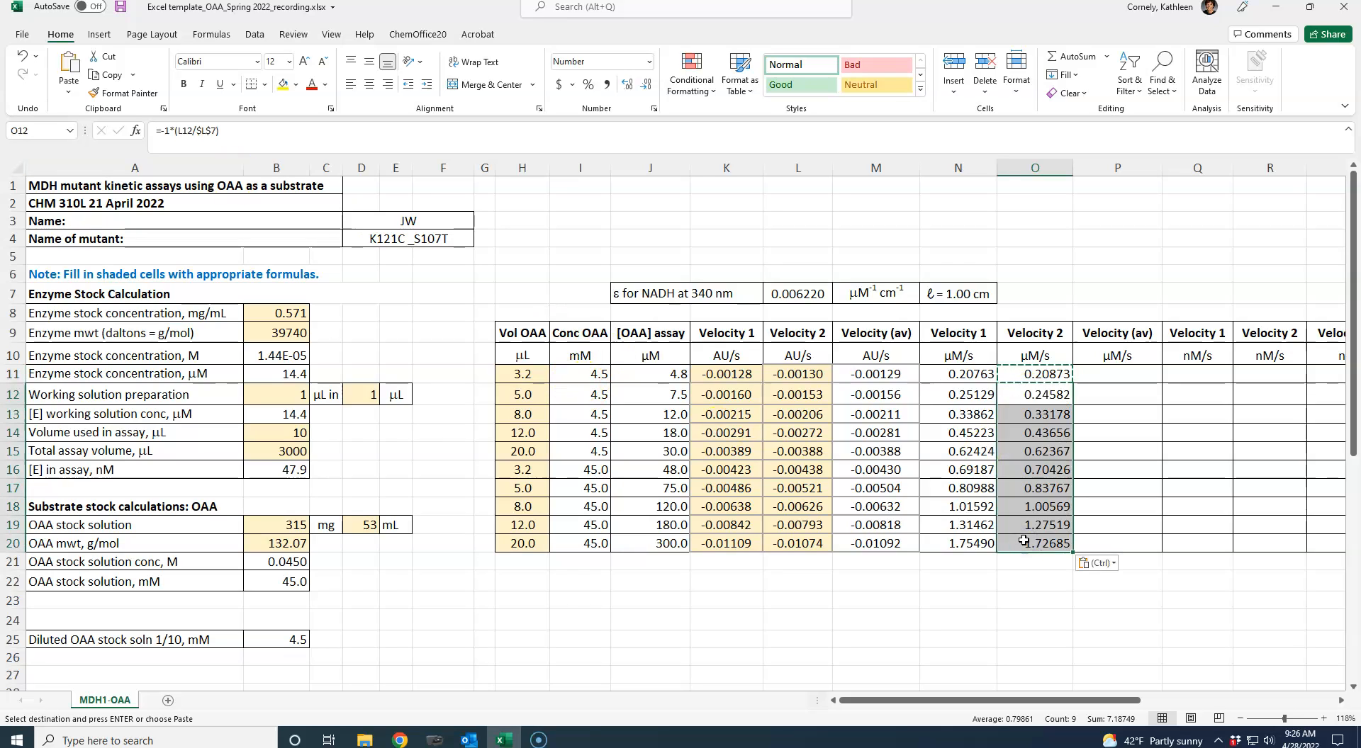
- Enter =AVERAGE(N11:O11) in P11 to average the two µM/s velocities
{"action": "left_click", "coordinate": [1044, 399]}
{"action": "key", "text": "Right"}
{"action": "key", "text": "Right"}
{"action": "key", "text": "Right"}
{"action": "key", "text": "Right"}
{"action": "key", "text": "Right"}
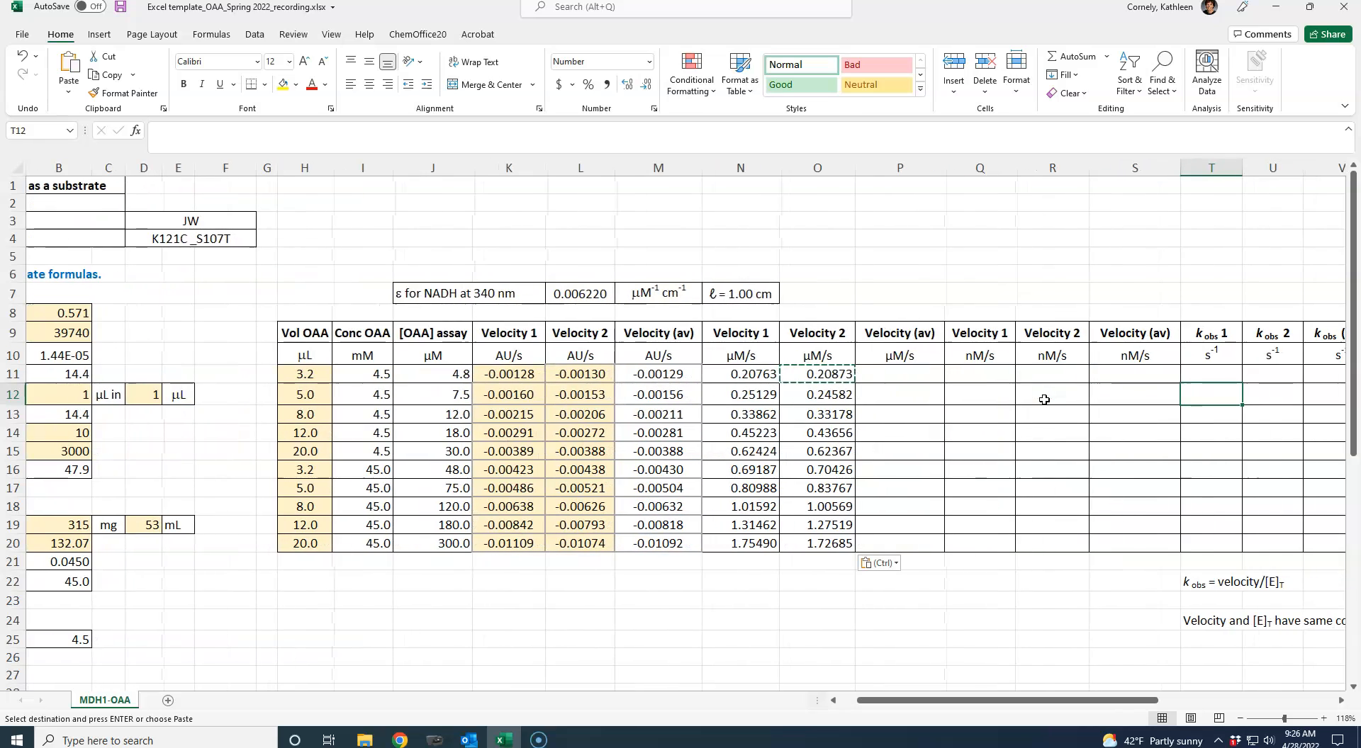
{"action": "left_click", "coordinate": [906, 378]}
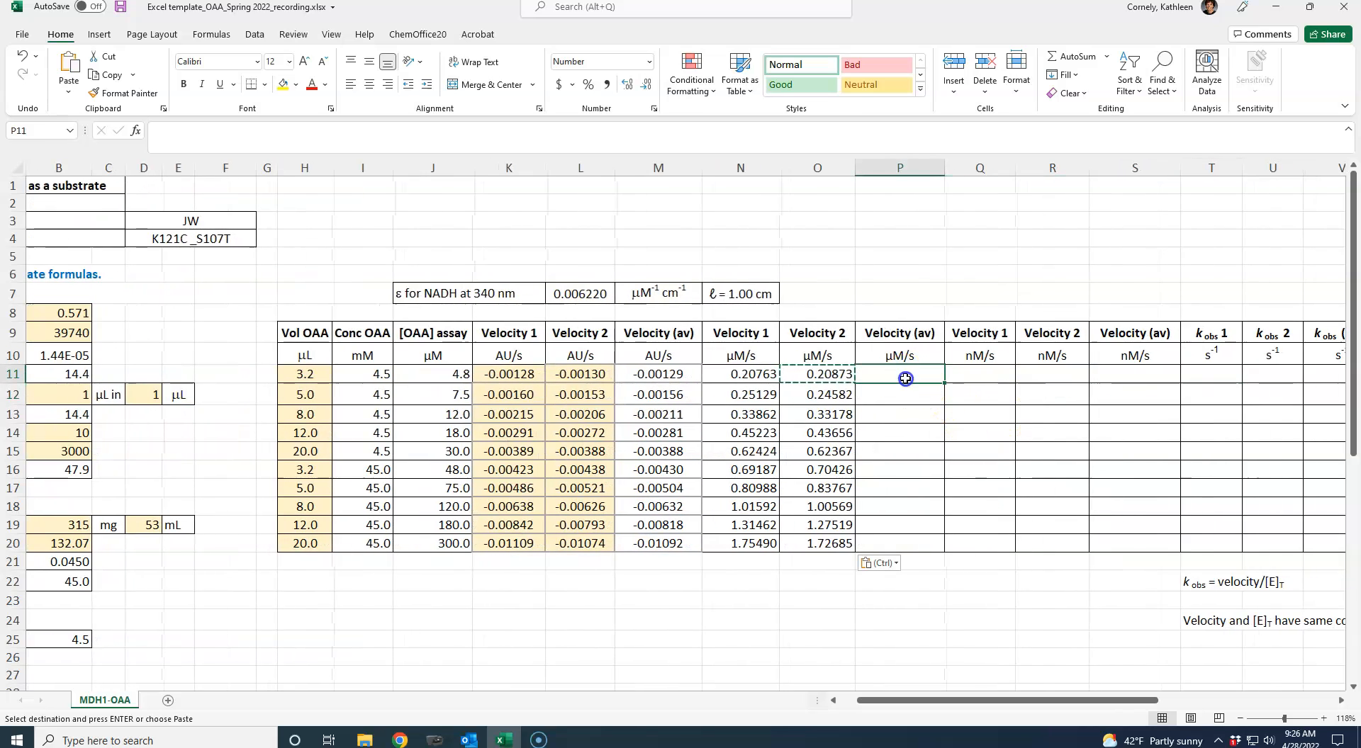
{"action": "type", "text": "=average("}
{"action": "left_click_drag", "start_coordinate": [751, 374], "coordinate": [797, 375]}
{"action": "key", "text": "ctrl+Return"}
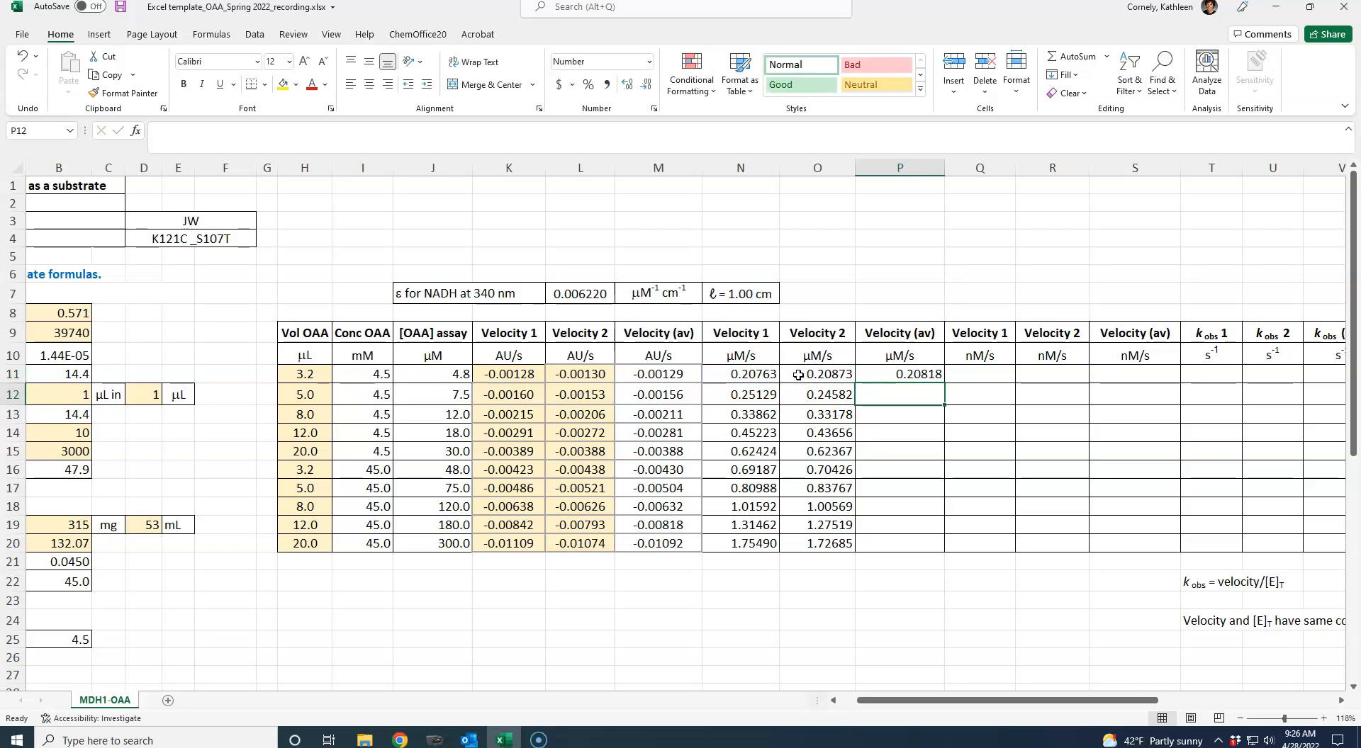
- Copy the average µM/s velocity formula from P11 into P12:P20
{"action": "key", "text": "ctrl+c"}
{"action": "left_click_drag", "start_coordinate": [894, 394], "coordinate": [886, 538]}
{"action": "key", "text": "ctrl+v"}
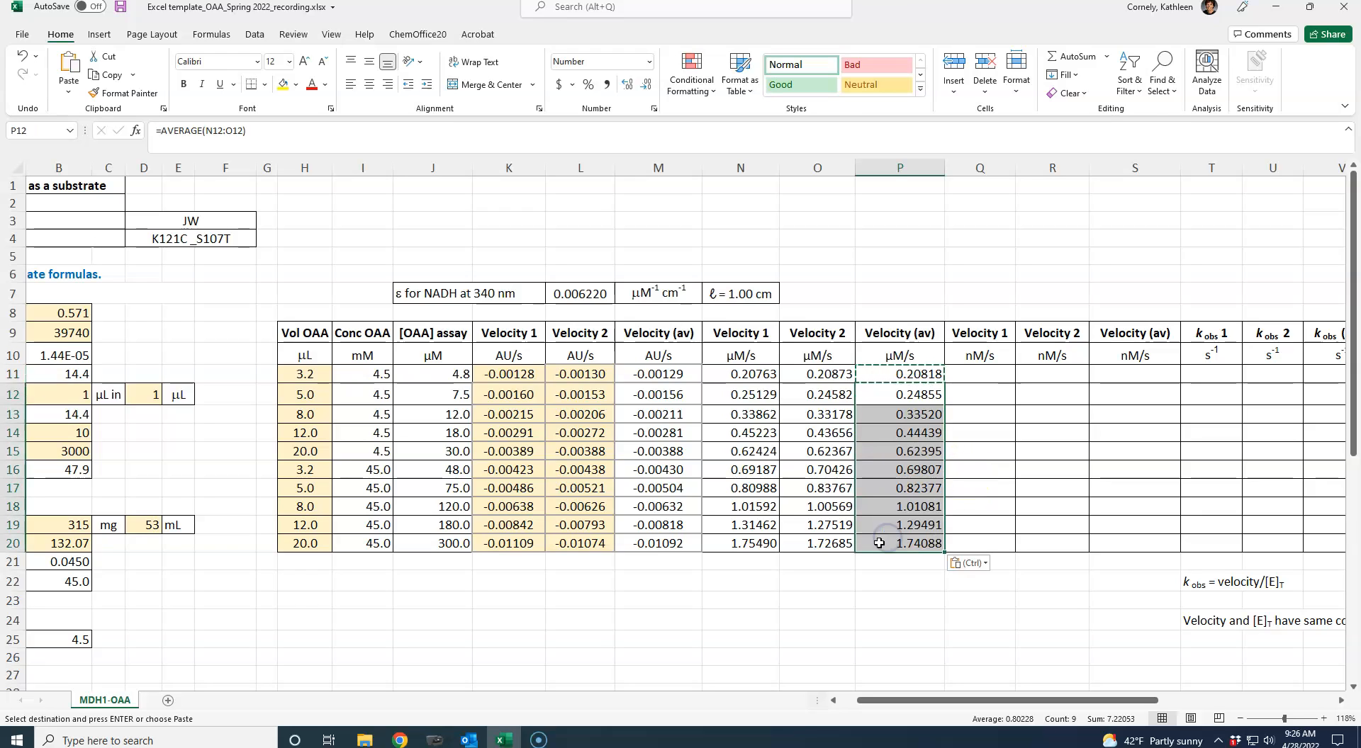
- Enter =N11*1000 in Q11 to convert Velocity 1 from µM/s to nM/s
{"action": "left_click", "coordinate": [981, 379]}
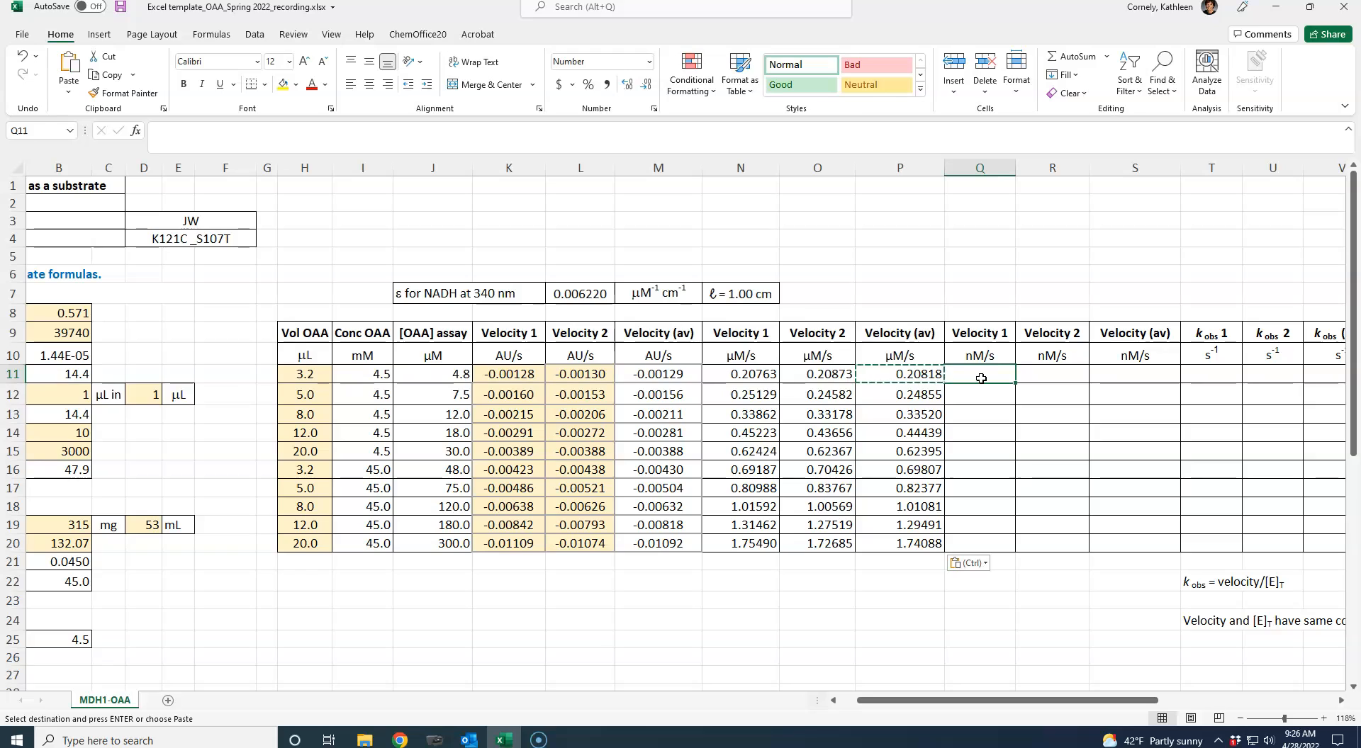
{"action": "type", "text": "="}
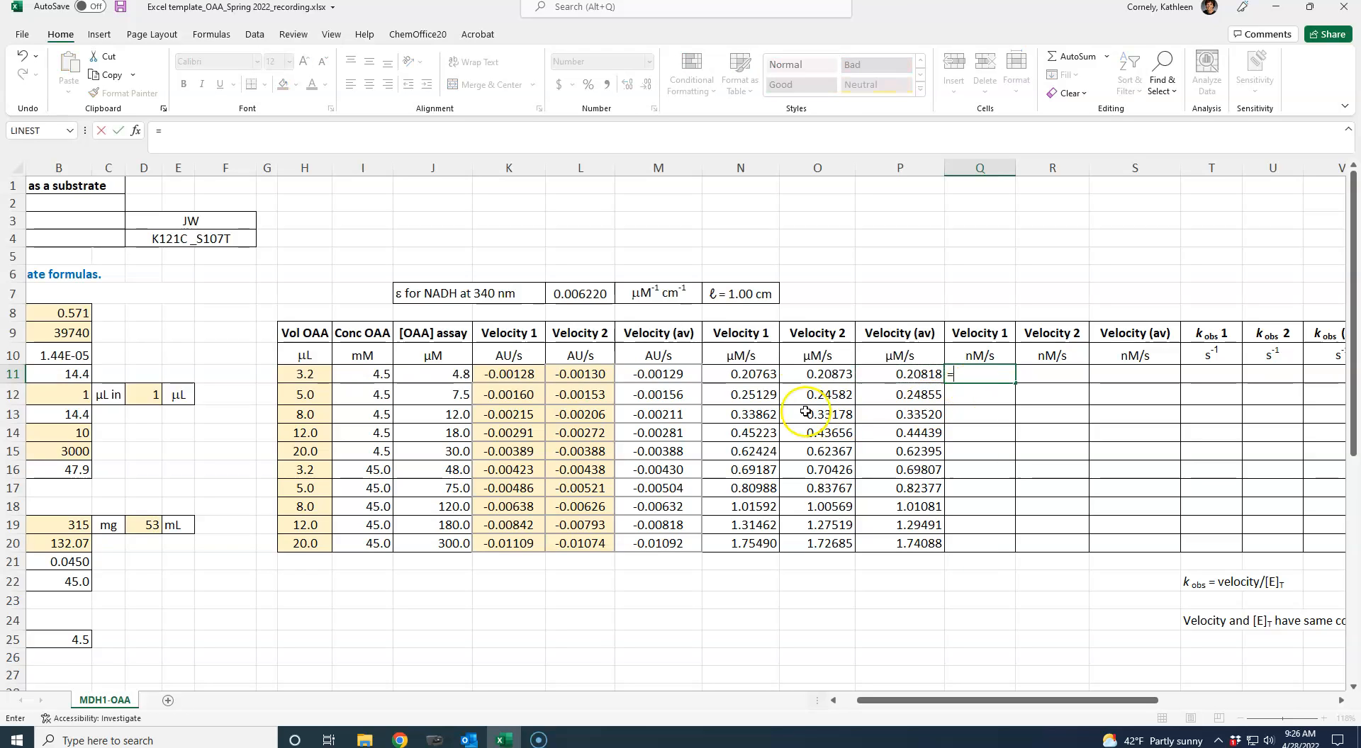
{"action": "left_click", "coordinate": [731, 375]}
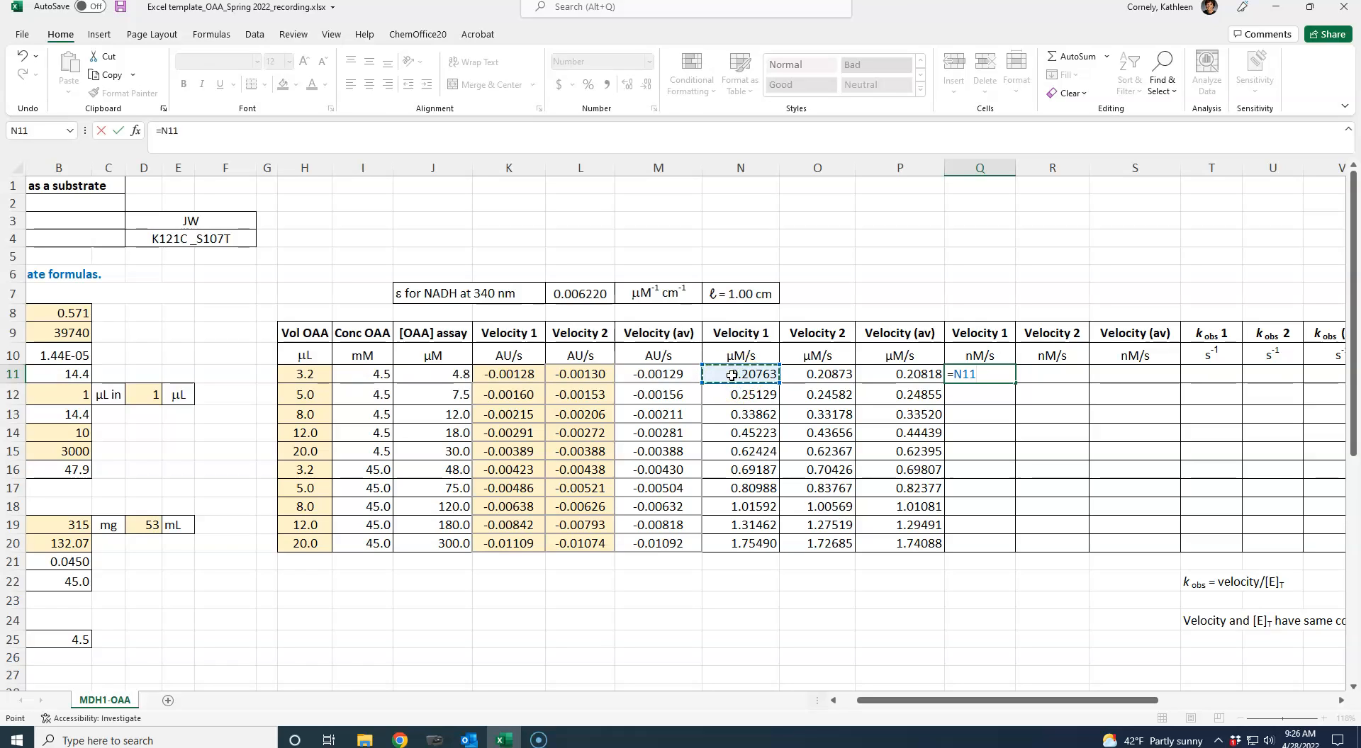
{"action": "key", "text": "ctrl+Return"}
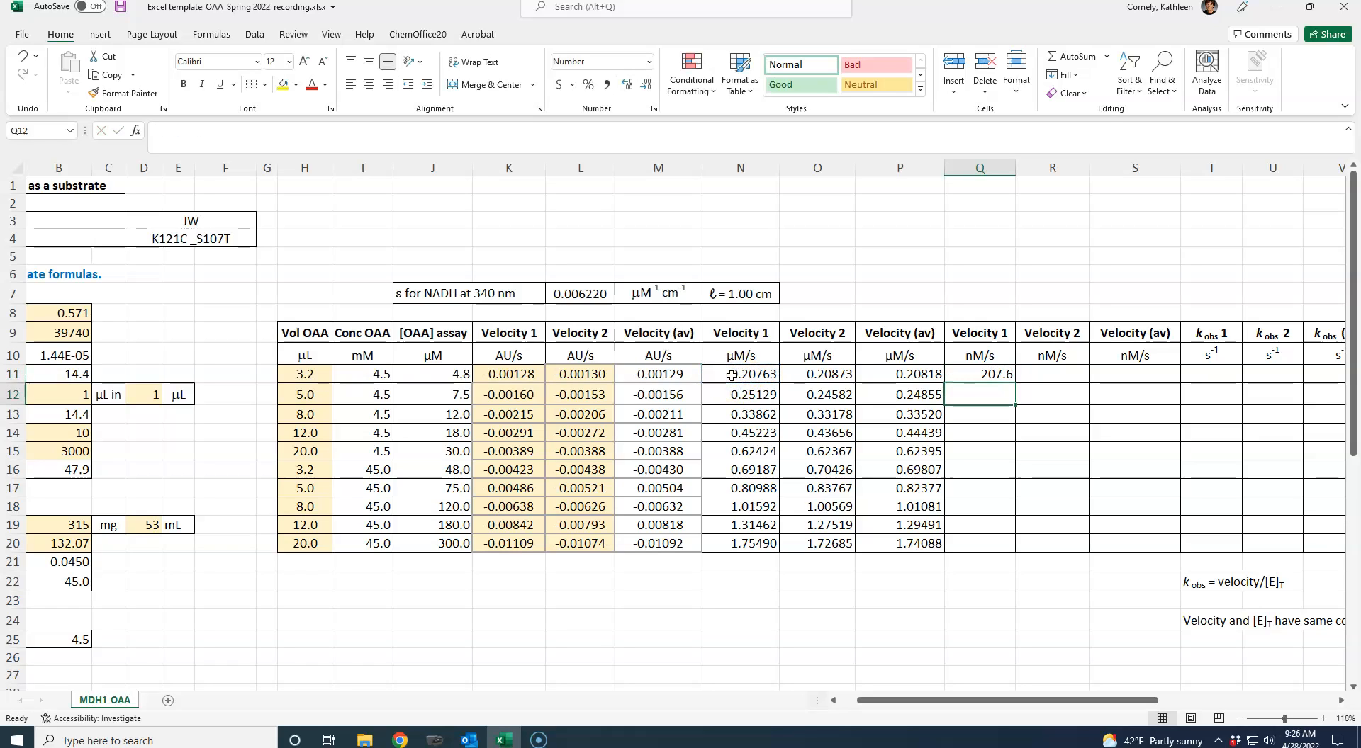
- Copy the nM/s Velocity 1 formula from Q11 into Q12:Q20
{"action": "key", "text": "ctrl+c"}
{"action": "left_click_drag", "start_coordinate": [978, 395], "coordinate": [972, 540]}
{"action": "key", "text": "ctrl+v"}
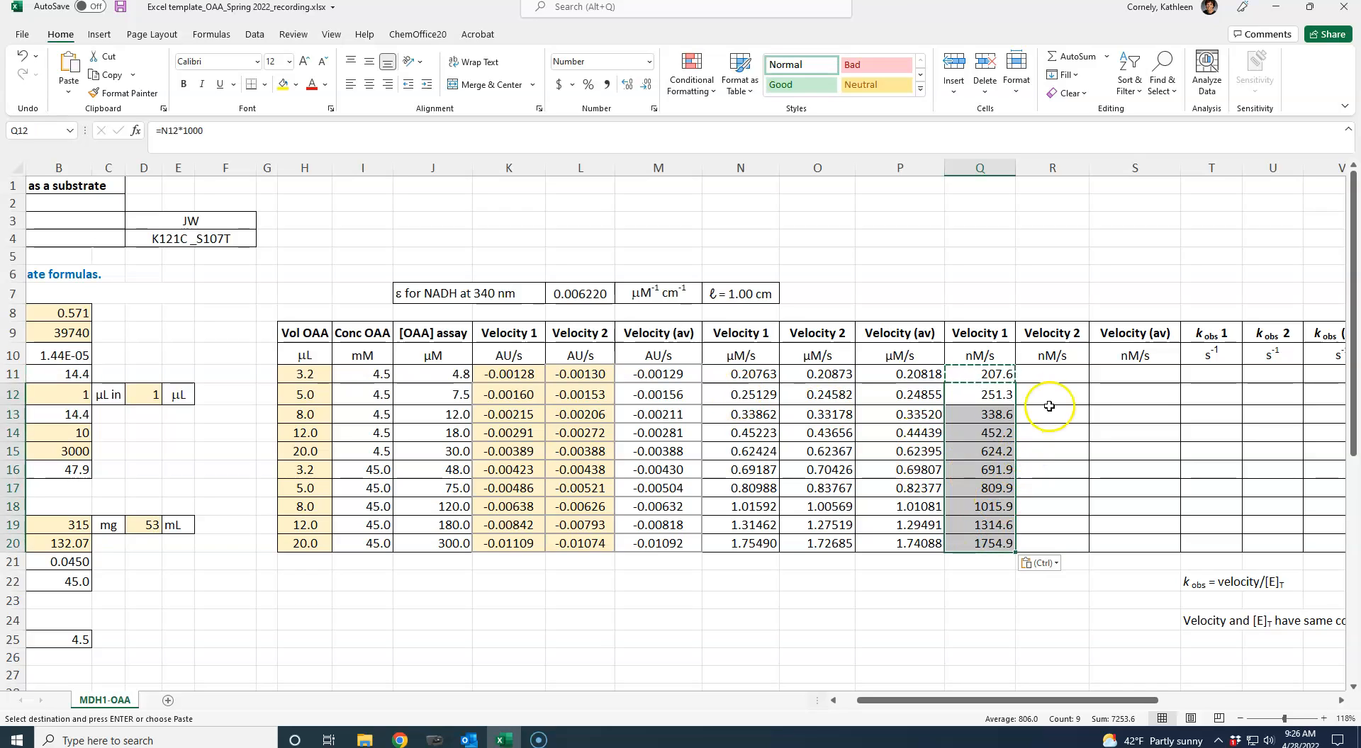
- Enter =O11*1000 in R11 to convert Velocity 2 from µM/s to nM/s
{"action": "left_click", "coordinate": [1042, 378]}
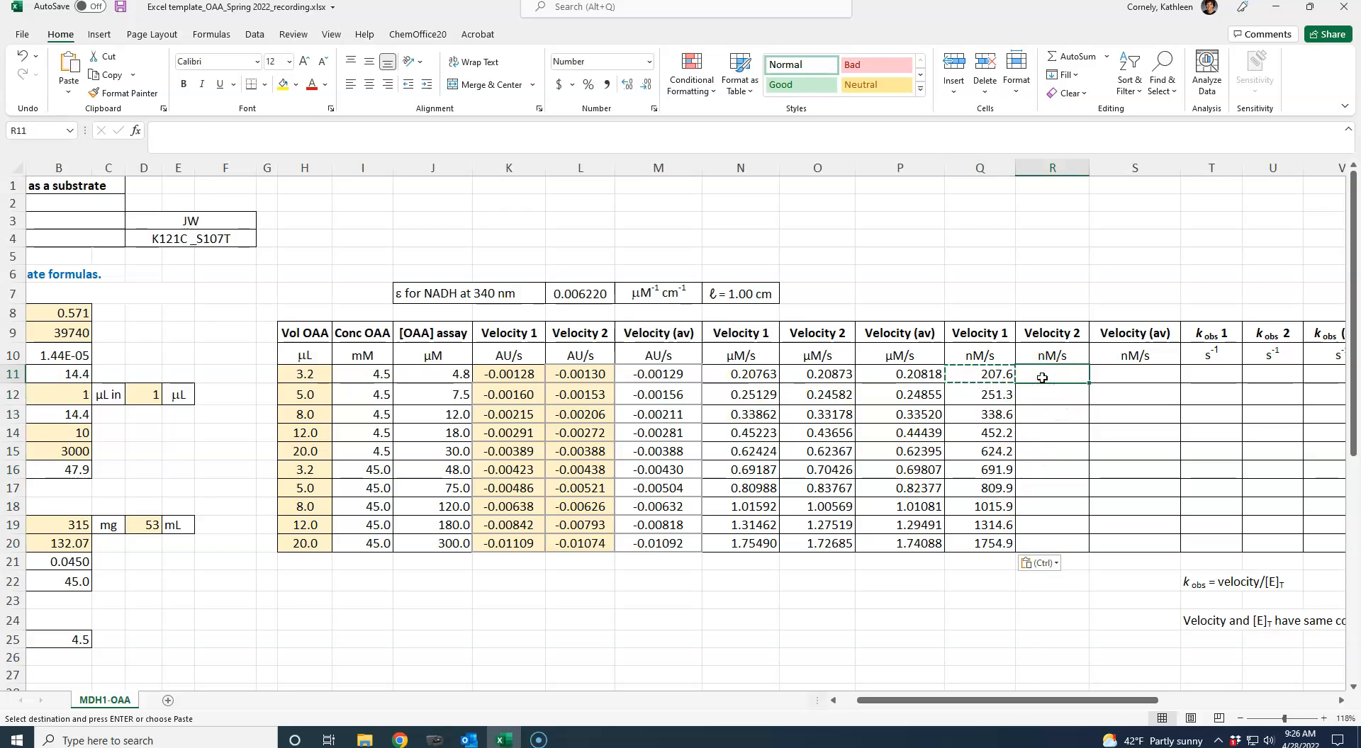
{"action": "type", "text": "="}
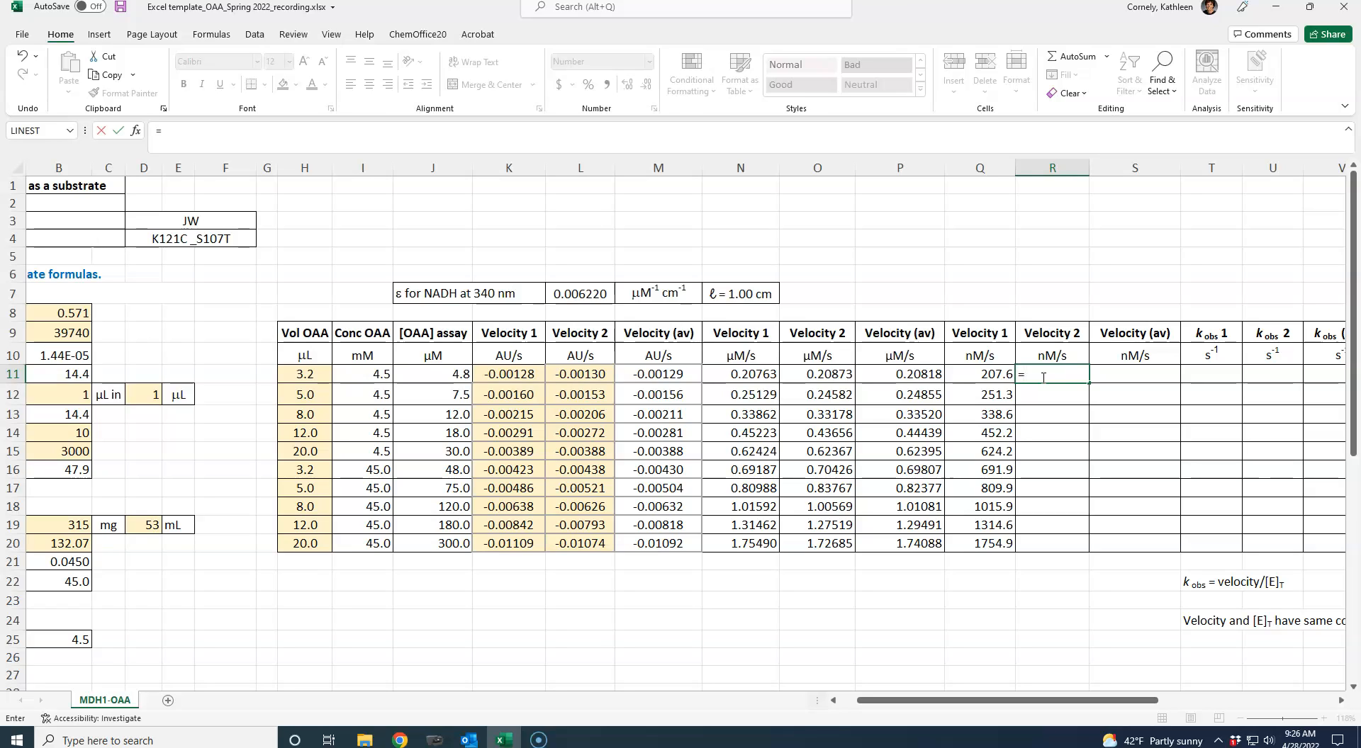
{"action": "left_click", "coordinate": [822, 375]}
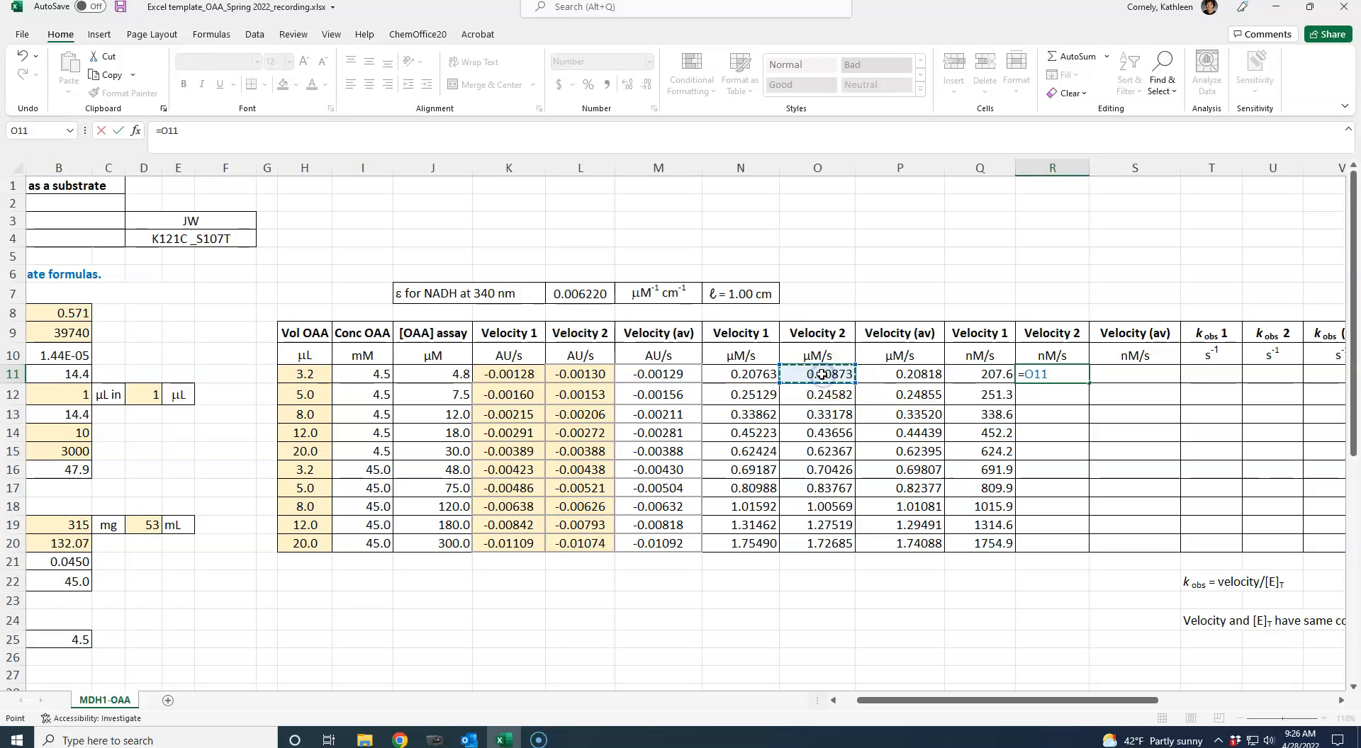
{"action": "type", "text": "*1000"}
{"action": "key", "text": "ctrl+Return"}
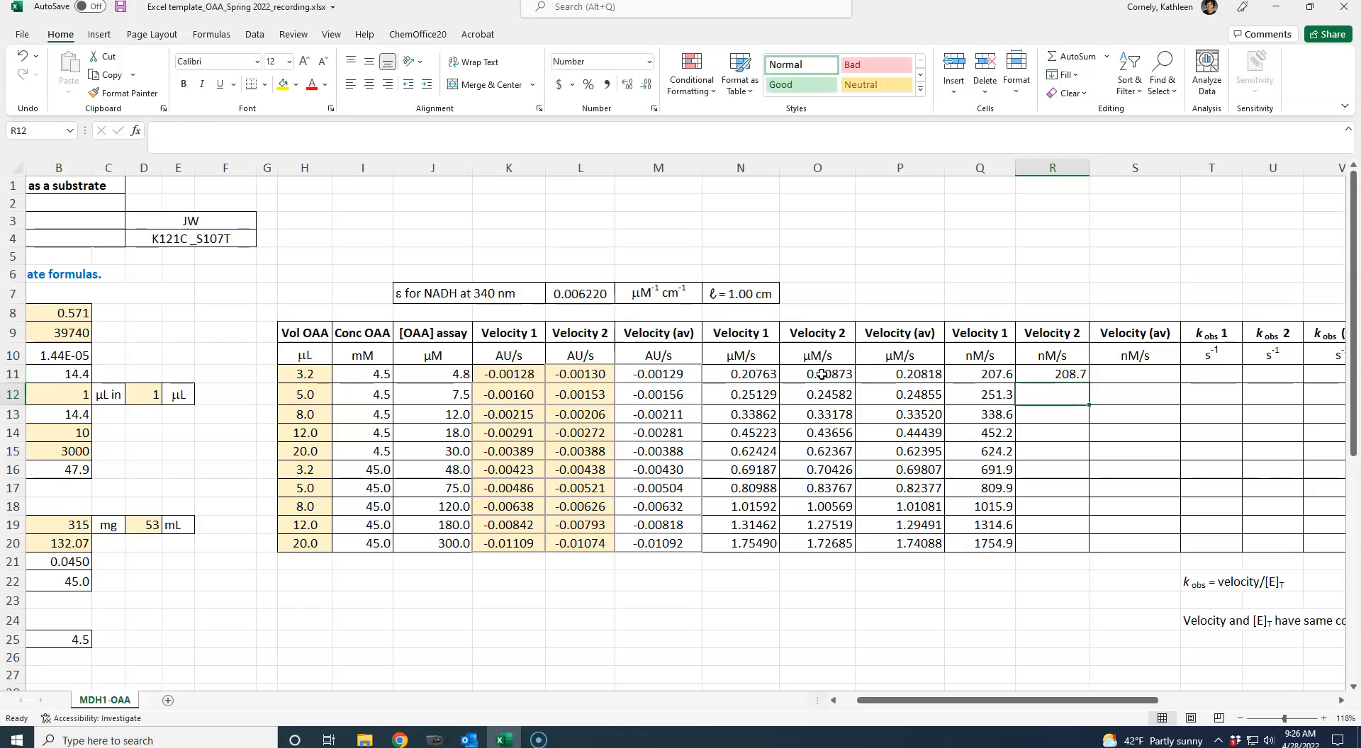
- Copy the nM/s Velocity 2 formula from R11 into R12:R20
{"action": "key", "text": "ctrl+c"}
{"action": "left_click_drag", "start_coordinate": [1037, 395], "coordinate": [1037, 545]}
{"action": "key", "text": "ctrl+v"}
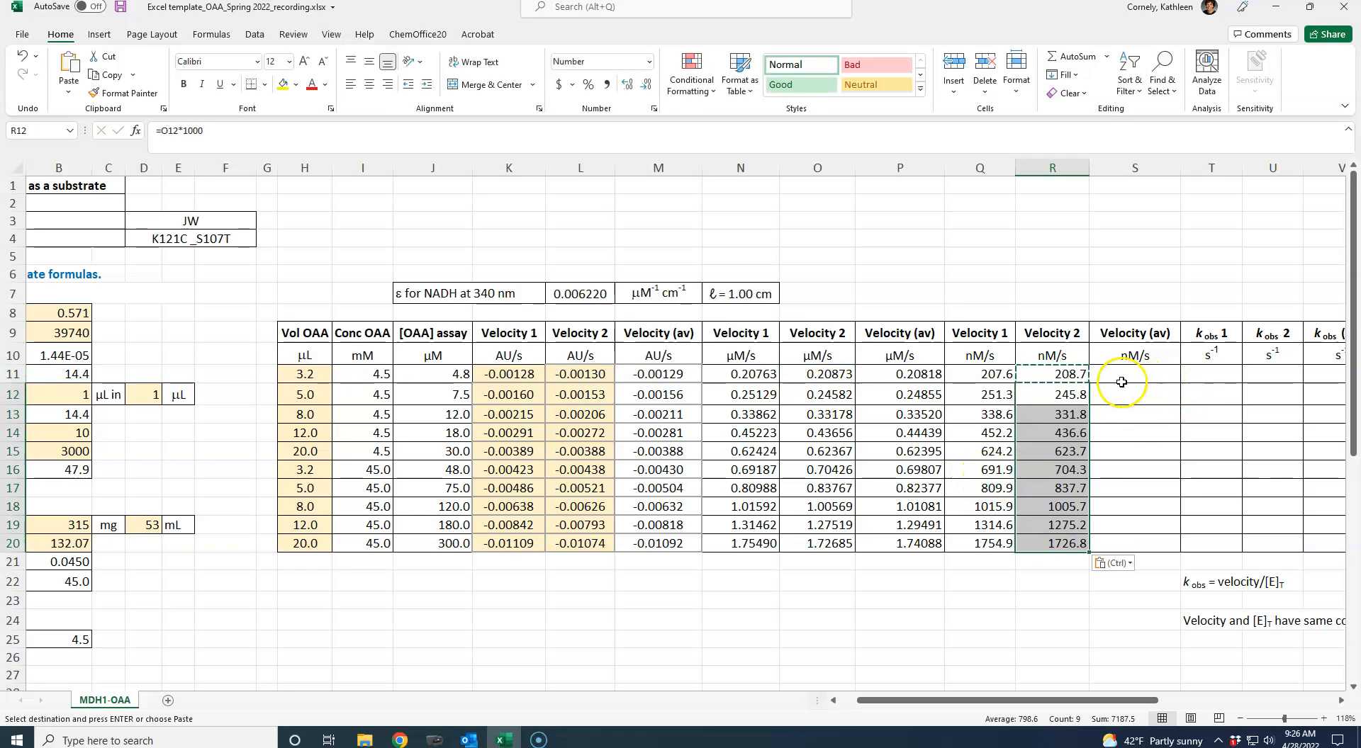
- Enter =AVERAGE(Q11:R11) in S11 to average the two nM/s velocities
{"action": "left_click", "coordinate": [1118, 377]}
{"action": "type", "text": "=avera"}
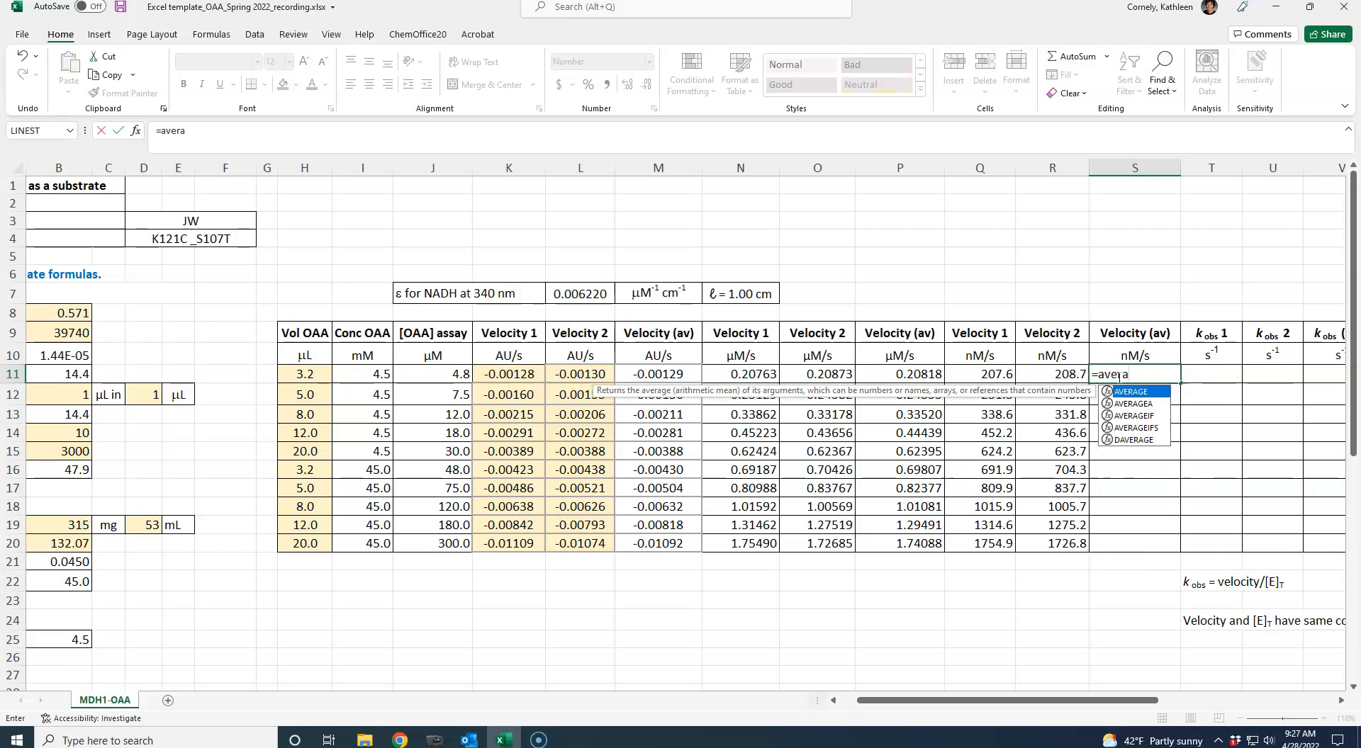
{"action": "type", "text": "ge("}
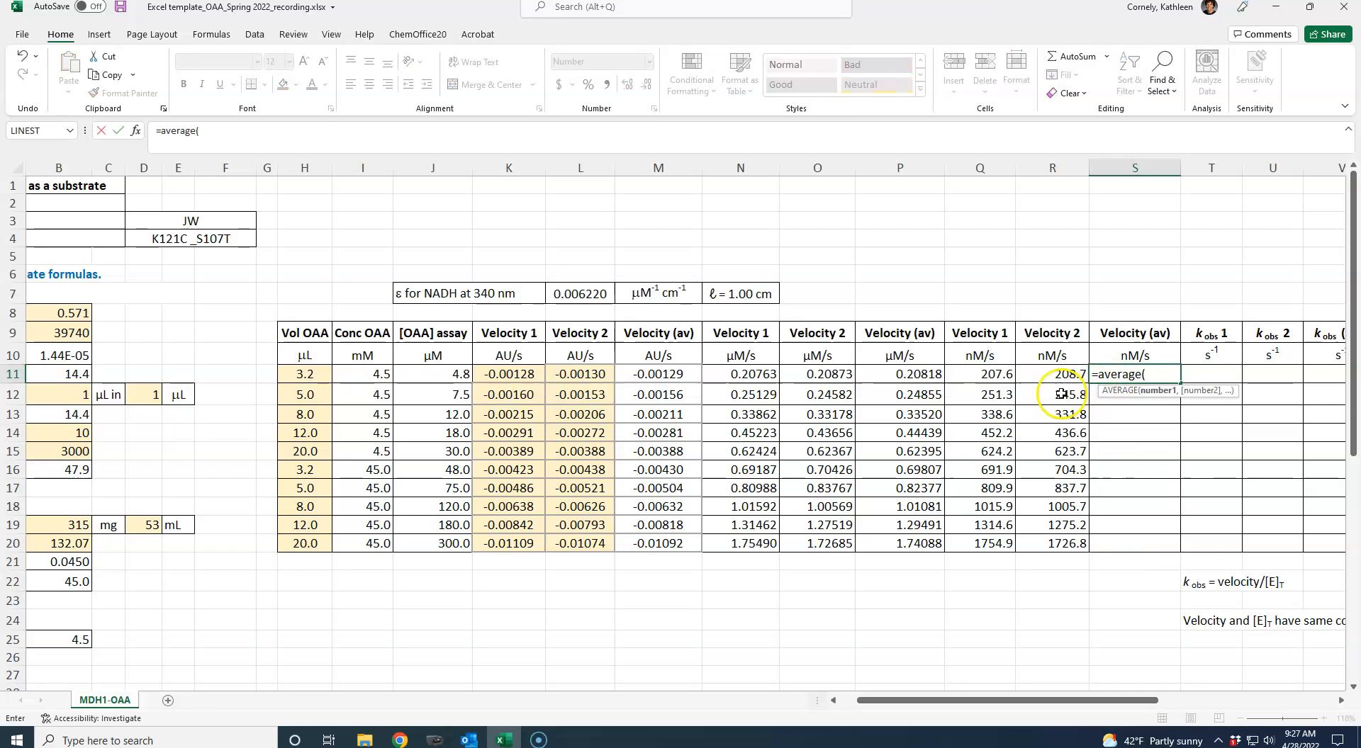
{"action": "left_click_drag", "start_coordinate": [993, 374], "coordinate": [1024, 374]}
{"action": "key", "text": "Return"}
- Copy the average nM/s velocity formula from S11 into S12:S20
{"action": "key", "text": "Up"}
{"action": "key", "text": "ctrl+c"}
{"action": "left_click_drag", "start_coordinate": [1130, 394], "coordinate": [1121, 536]}
{"action": "key", "text": "ctrl+v"}
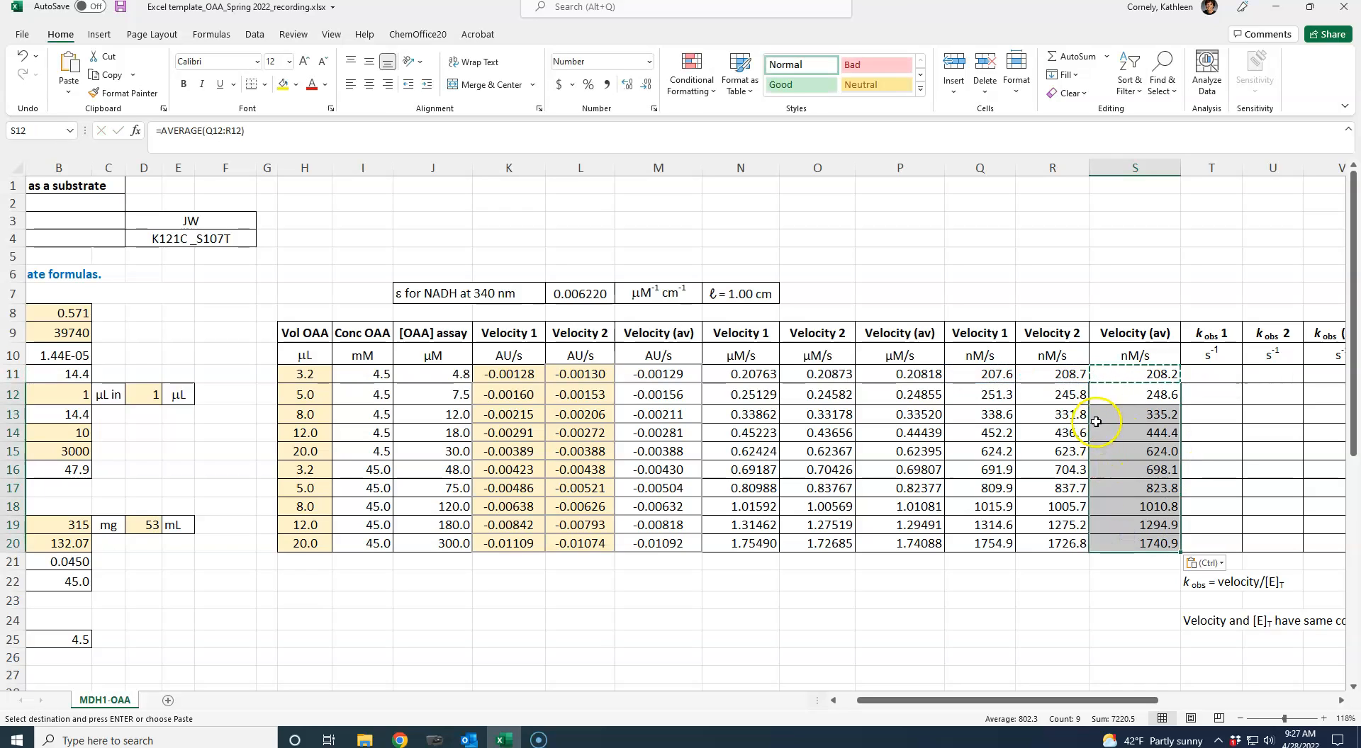
- Enter =Q11/B16 in T11 to calculate kobs 1 from the nM/s Velocity 1 and the assay enzyme concentration
{"action": "left_click", "coordinate": [1095, 411]}
{"action": "key", "text": "Right"}
{"action": "key", "text": "Right"}
{"action": "key", "text": "Right"}
{"action": "key", "text": "Right"}
{"action": "key", "text": "Right"}
{"action": "key", "text": "Right"}
{"action": "key", "text": "Right"}
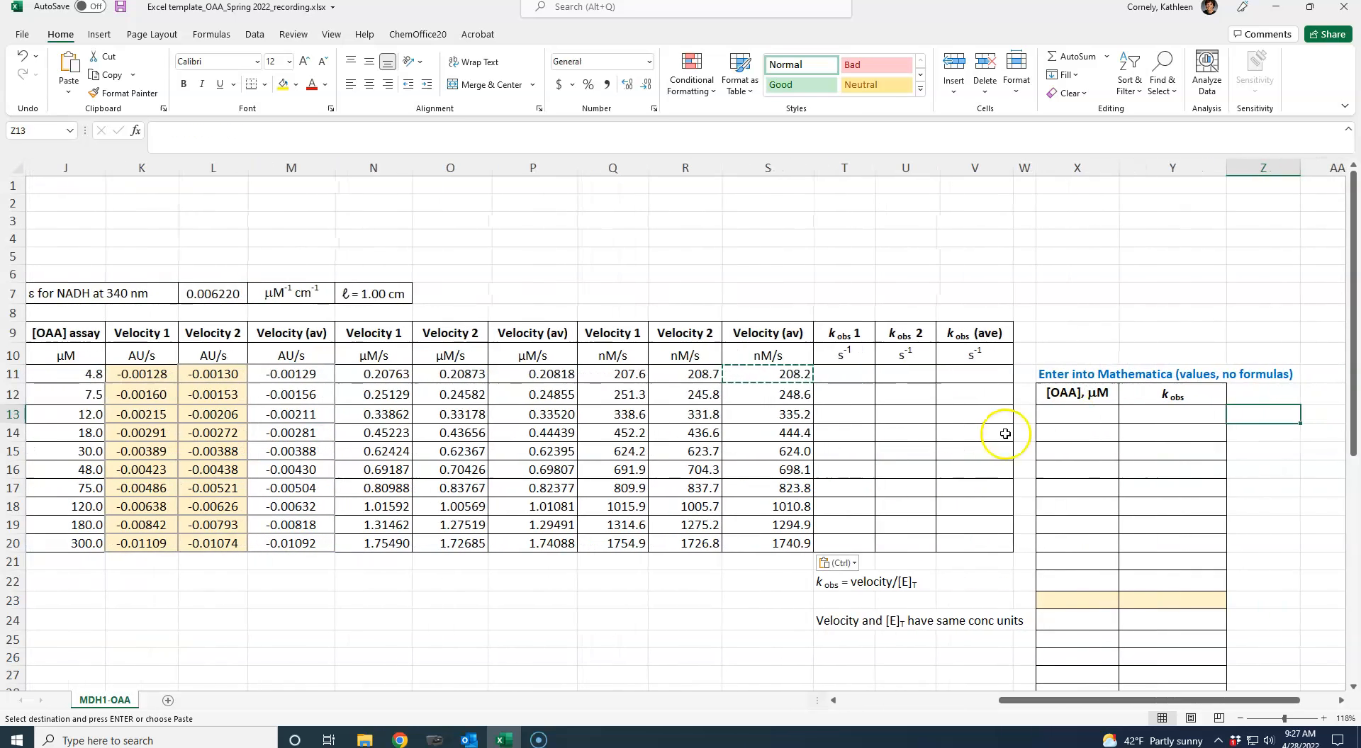
{"action": "left_click", "coordinate": [853, 375]}
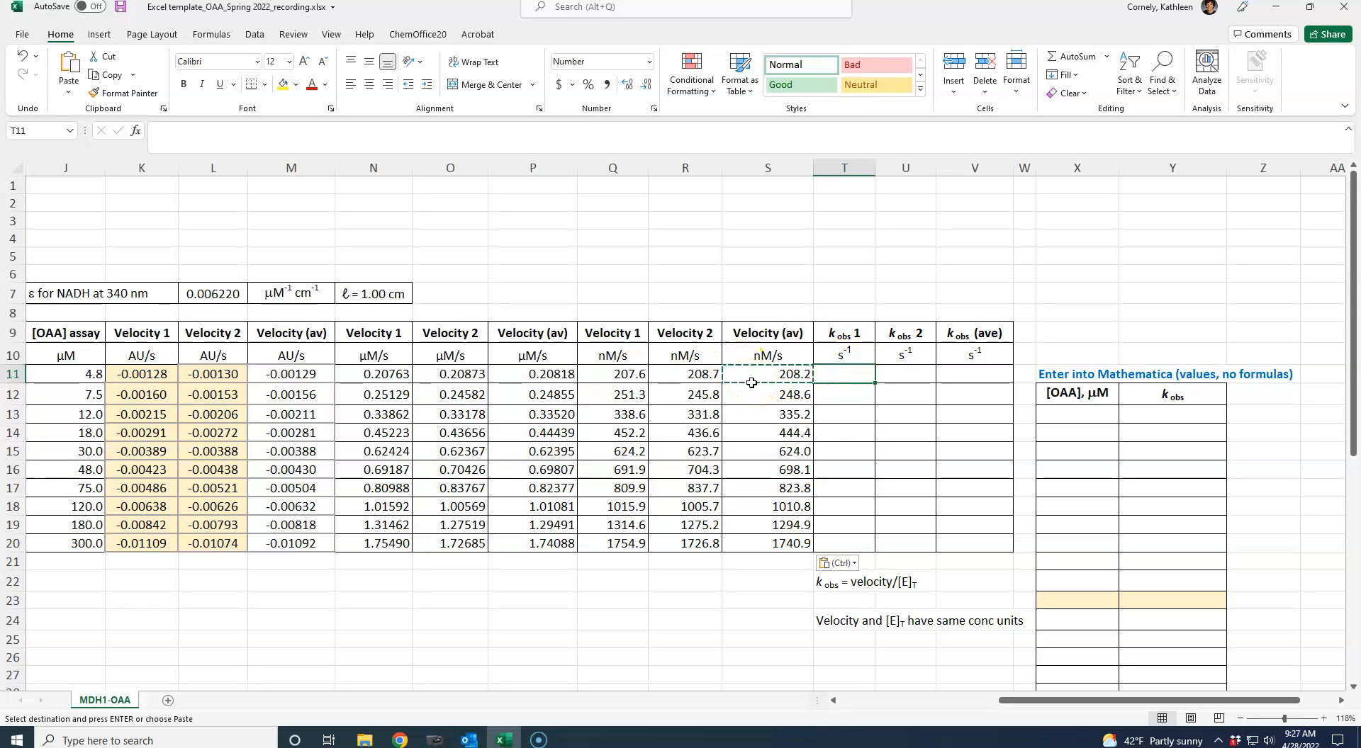
{"action": "left_click", "coordinate": [834, 428]}
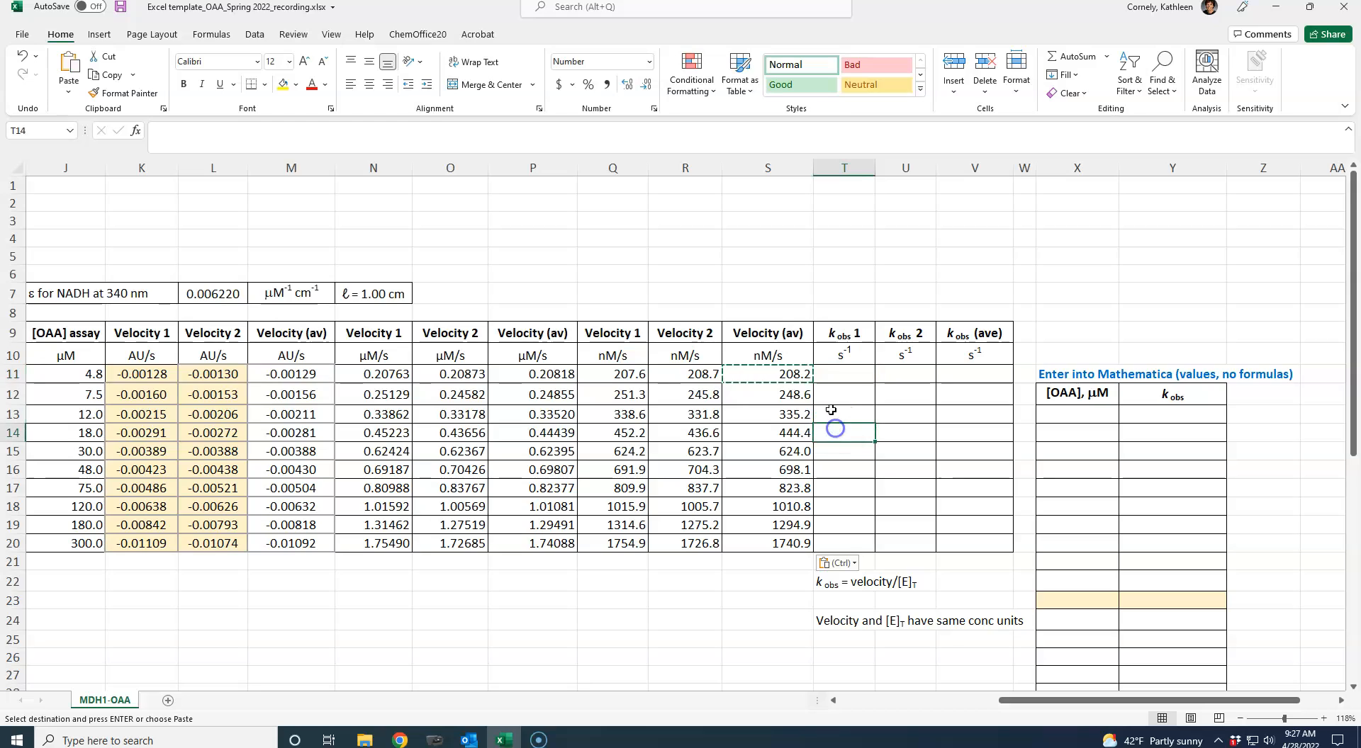
{"action": "left_click", "coordinate": [835, 372]}
{"action": "type", "text": "="}
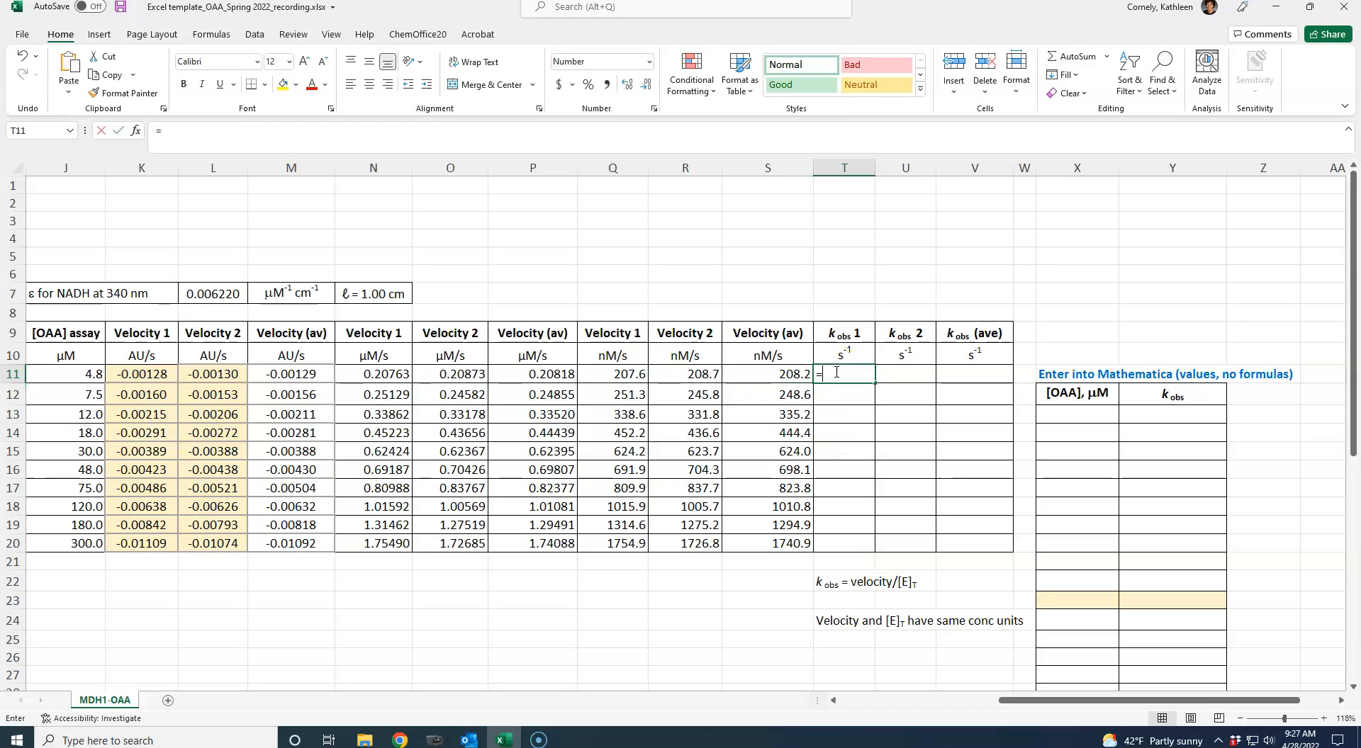
{"action": "left_click", "coordinate": [614, 374]}
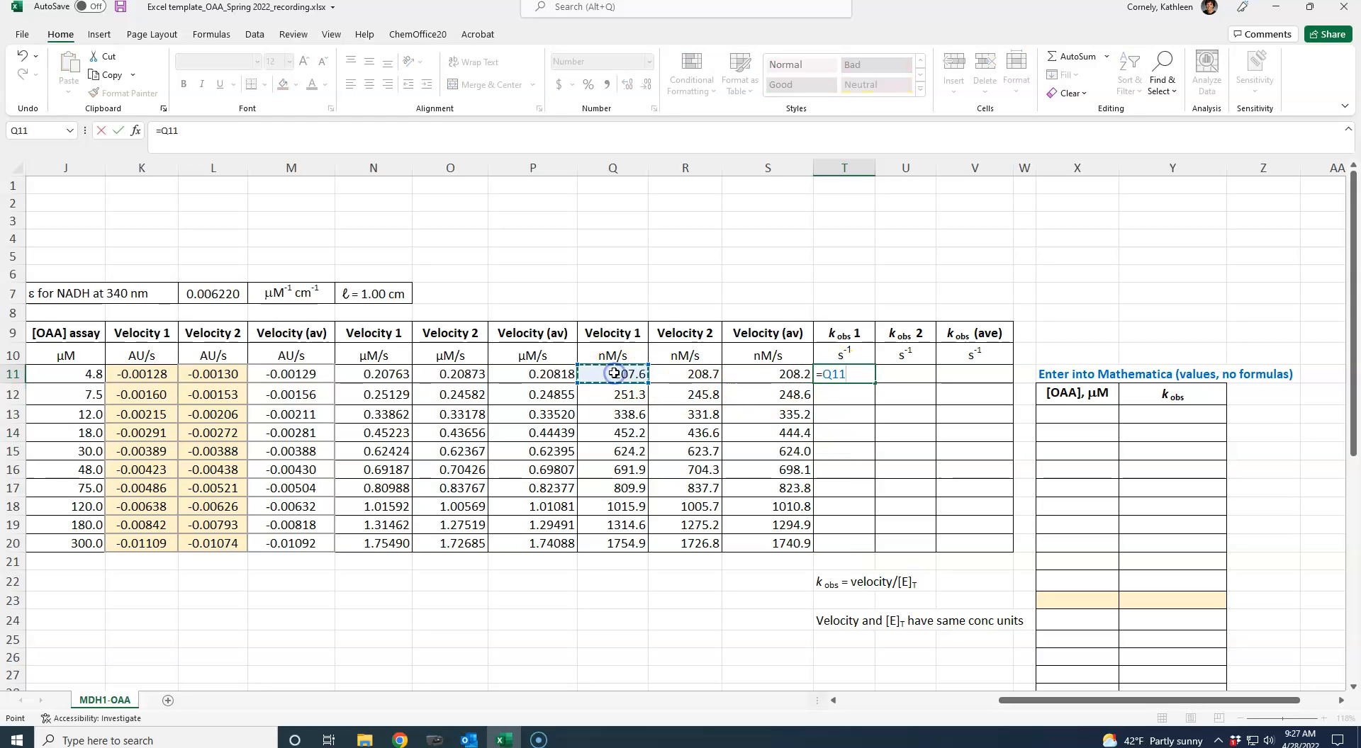
{"action": "type", "text": "/"}
{"action": "left_click", "coordinate": [504, 604]}
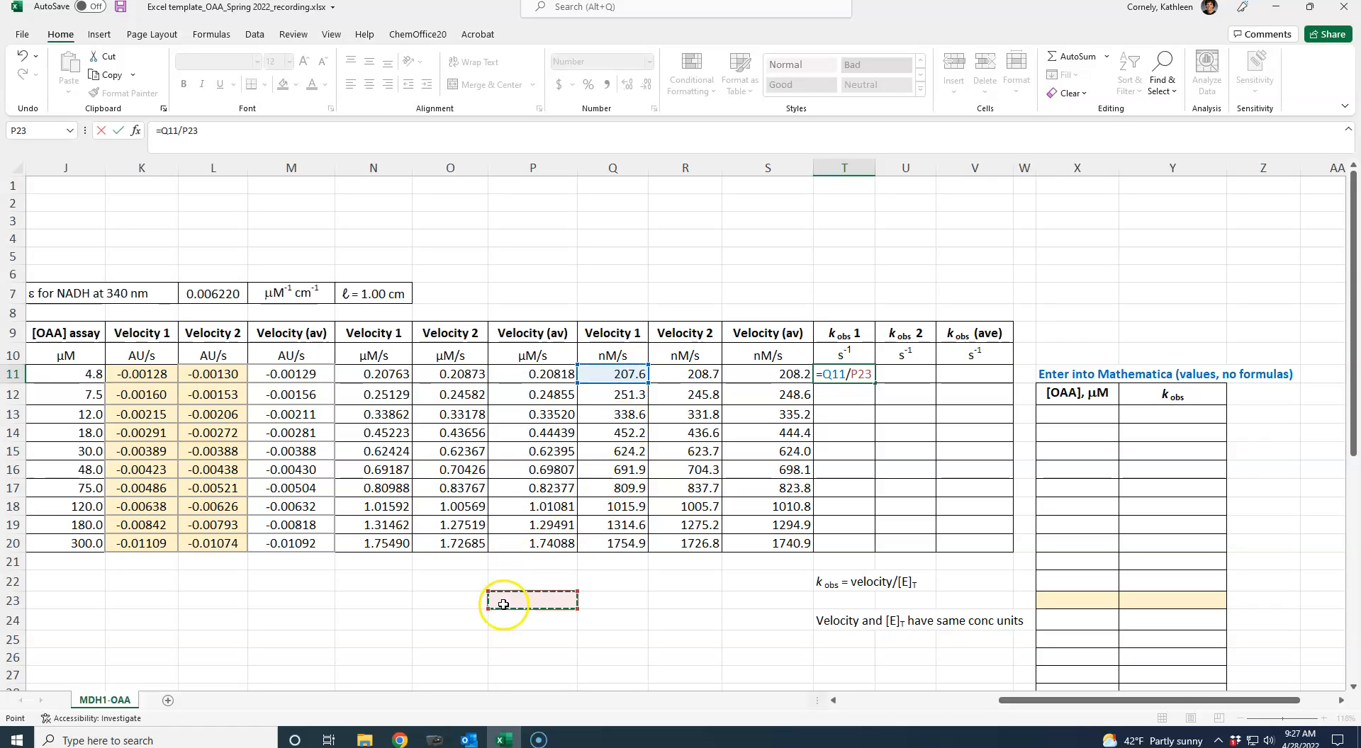
{"action": "key", "text": "Left"}
{"action": "key", "text": "Left"}
{"action": "key", "text": "Left"}
{"action": "key", "text": "Left"}
{"action": "key", "text": "Left"}
{"action": "key", "text": "Left"}
{"action": "key", "text": "Left"}
{"action": "key", "text": "Left"}
{"action": "key", "text": "Left"}
{"action": "key", "text": "Left"}
{"action": "key", "text": "Left"}
{"action": "key", "text": "Left"}
{"action": "key", "text": "Left"}
{"action": "key", "text": "Left"}
{"action": "key", "text": "Left"}
{"action": "key", "text": "Left"}
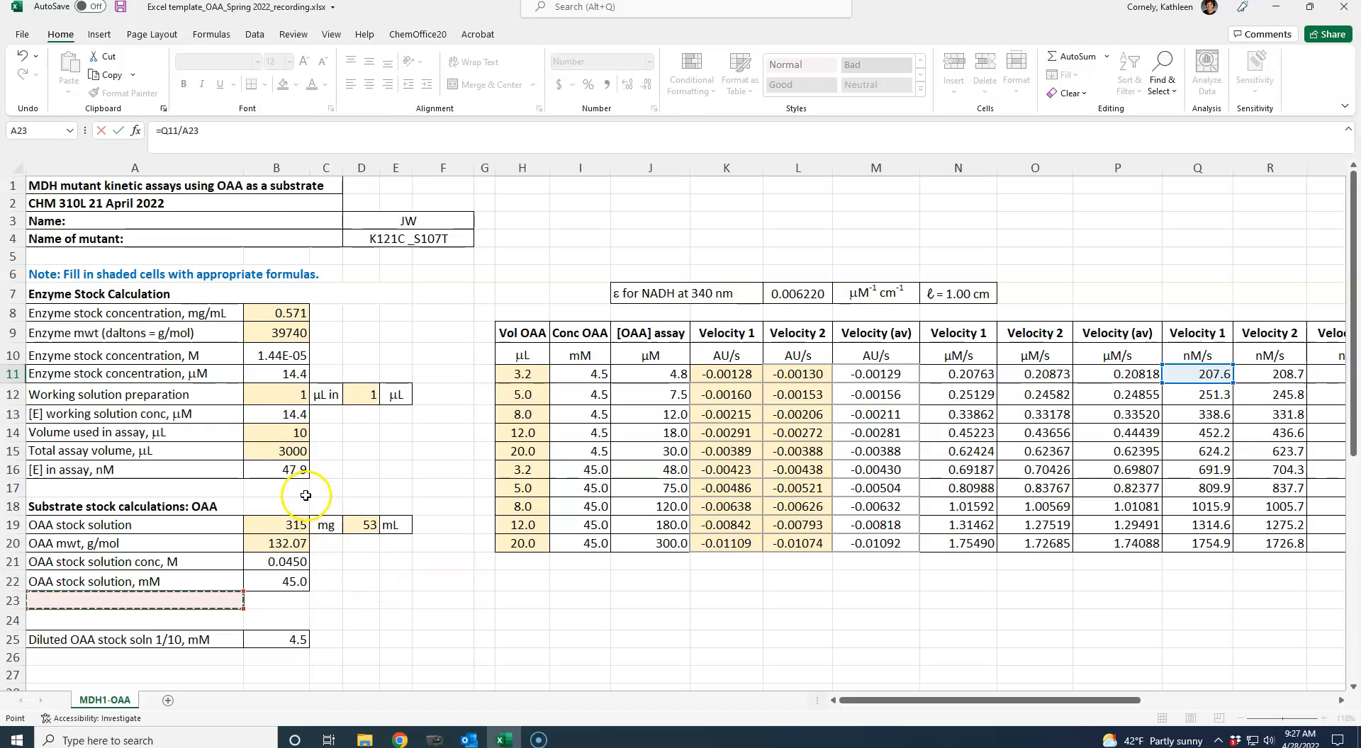
{"action": "left_click", "coordinate": [281, 470]}
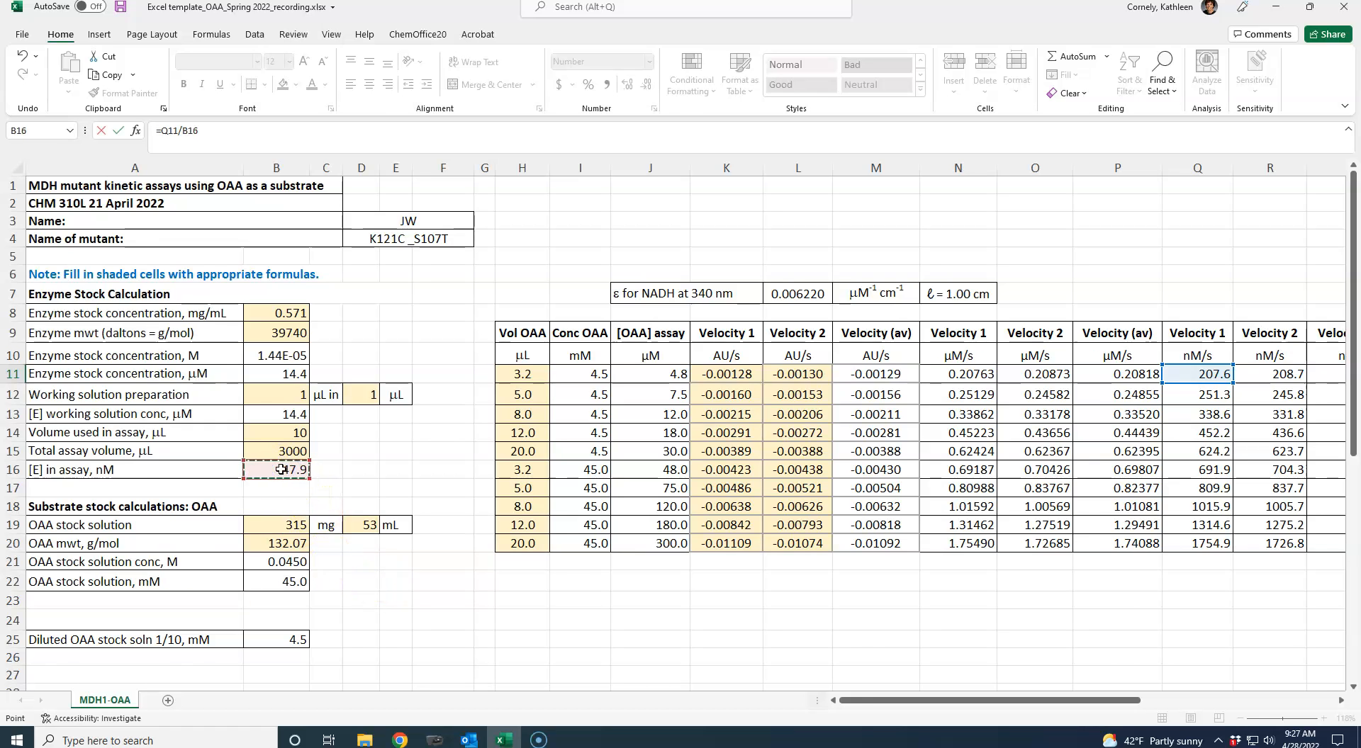
{"action": "key", "text": "Return"}
- Make the enzyme concentration reference in T11 absolute so the formula reads =Q11/$B$16
{"action": "key", "text": "Right"}
{"action": "key", "text": "Right"}
{"action": "key", "text": "Right"}
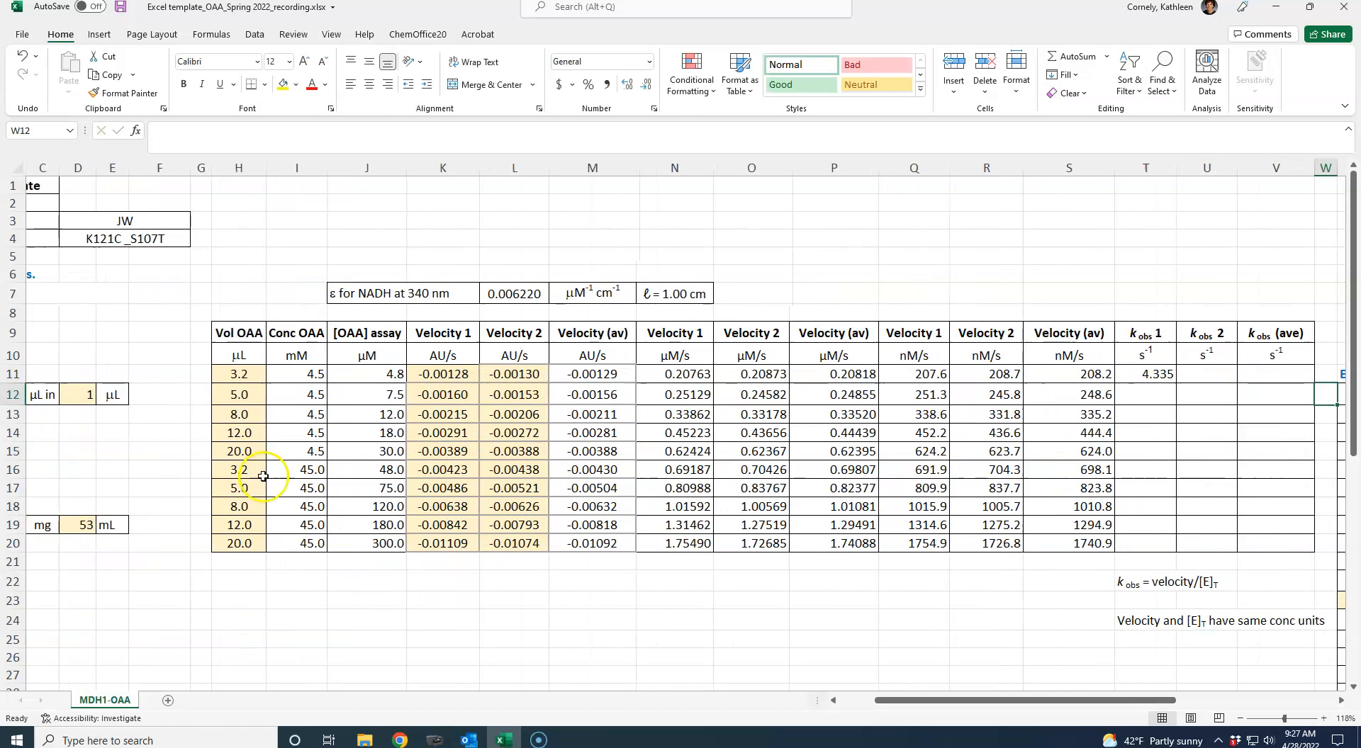
{"action": "key", "text": "Right"}
{"action": "key", "text": "Right"}
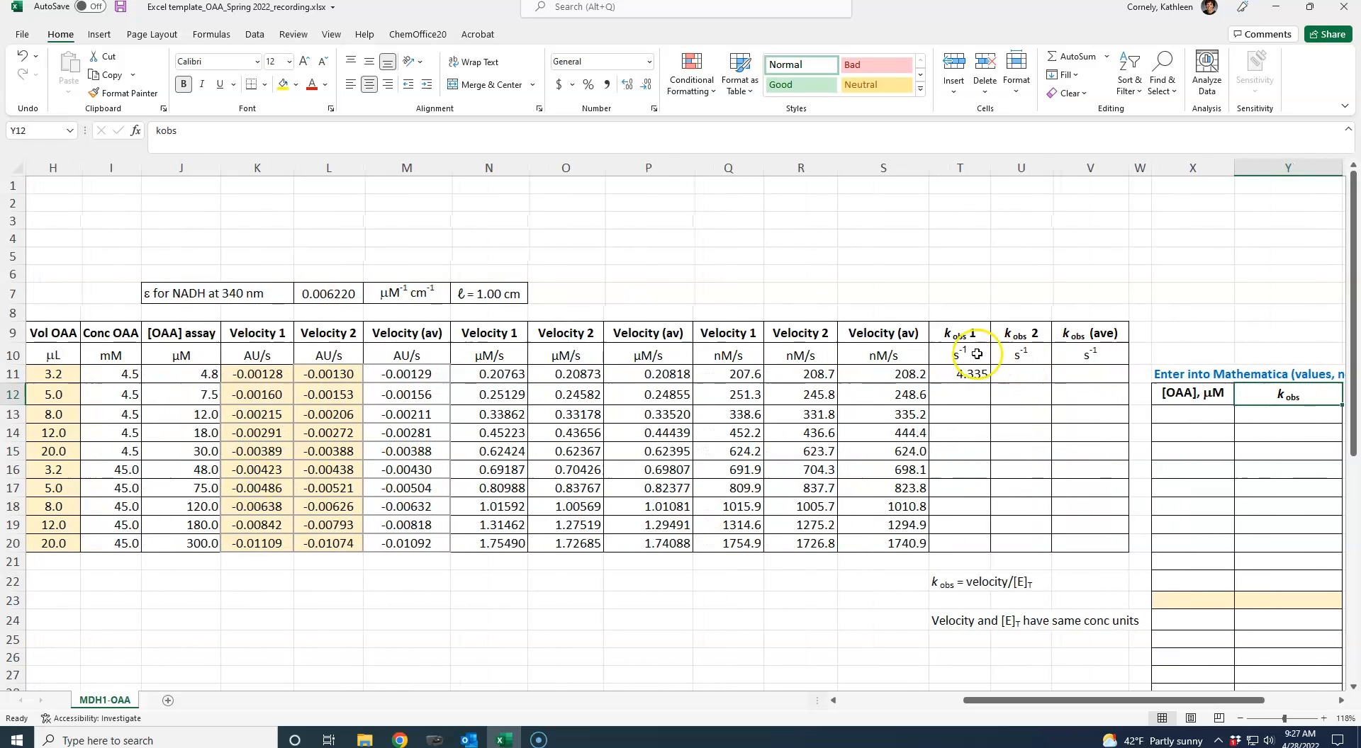
{"action": "left_click", "coordinate": [964, 374]}
{"action": "left_click", "coordinate": [181, 131]}
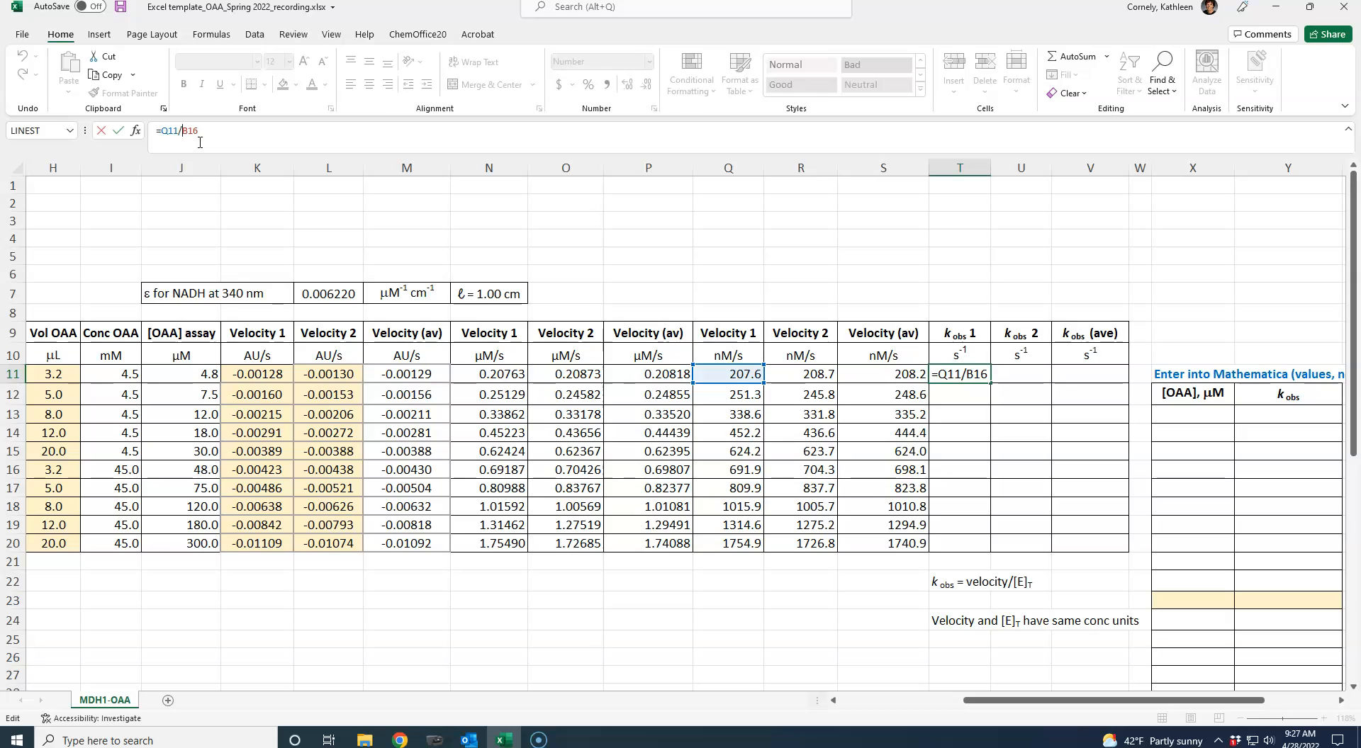
{"action": "key", "text": "ctrl+Return"}
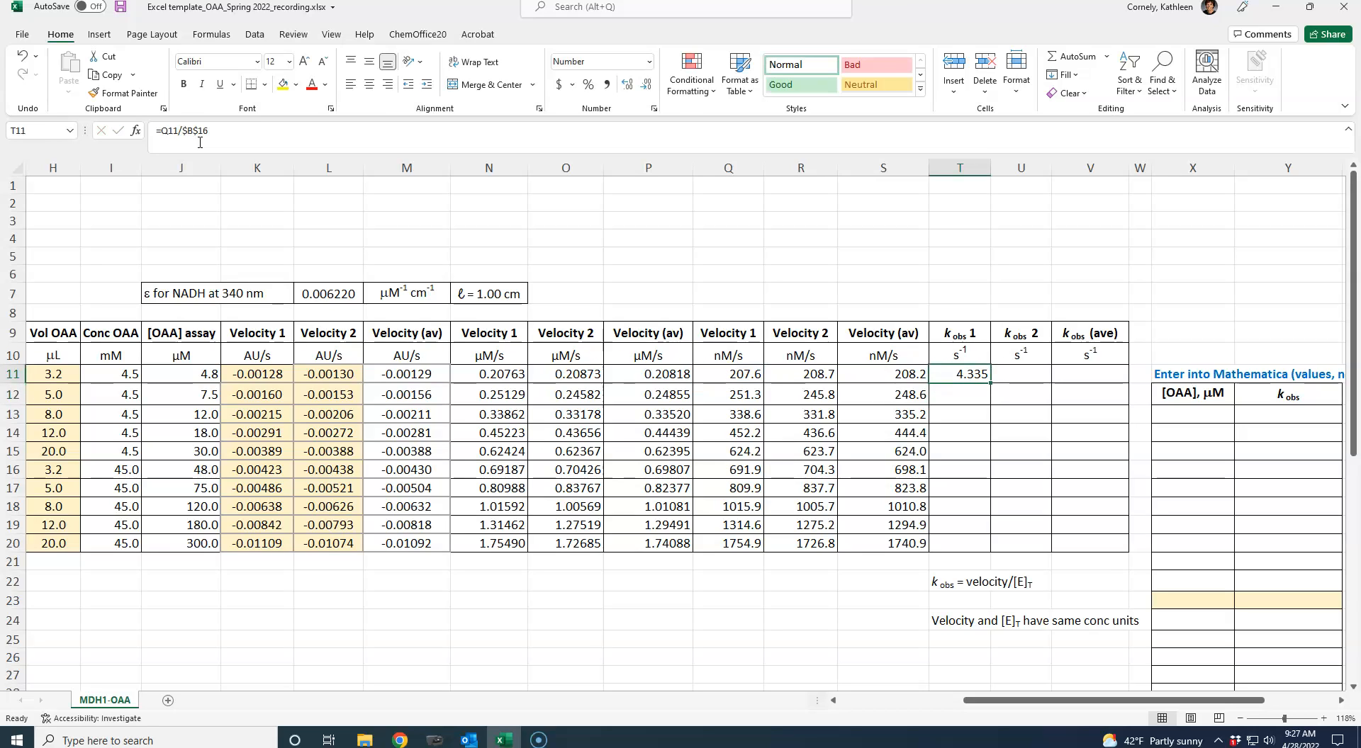
- Copy the kobs 1 formula from T11 into T12:T20
{"action": "key", "text": "ctrl+c"}
{"action": "left_click_drag", "start_coordinate": [957, 394], "coordinate": [955, 543]}
{"action": "key", "text": "ctrl+v"}
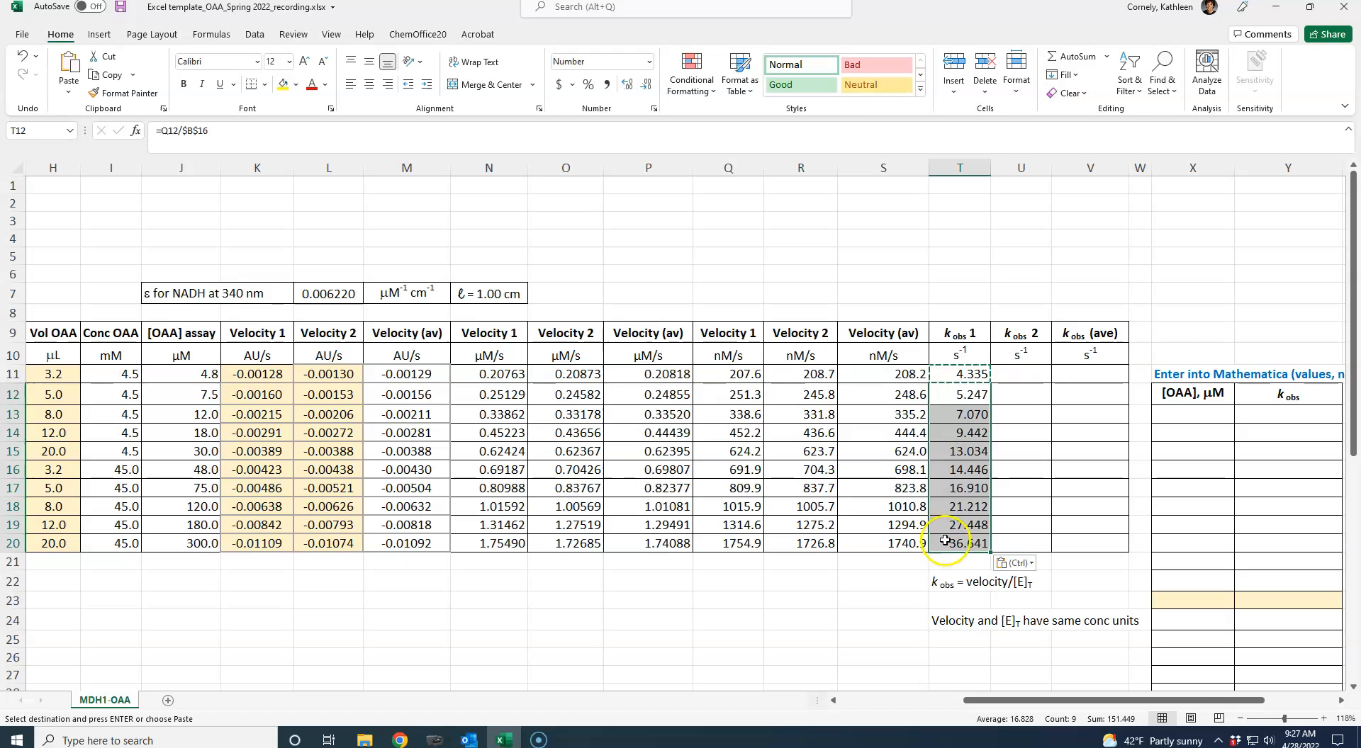
- Enter =R11/B16 in U11 to calculate kobs 2 from the nM/s Velocity 2 and the assay enzyme concentration
{"action": "left_click", "coordinate": [1004, 376]}
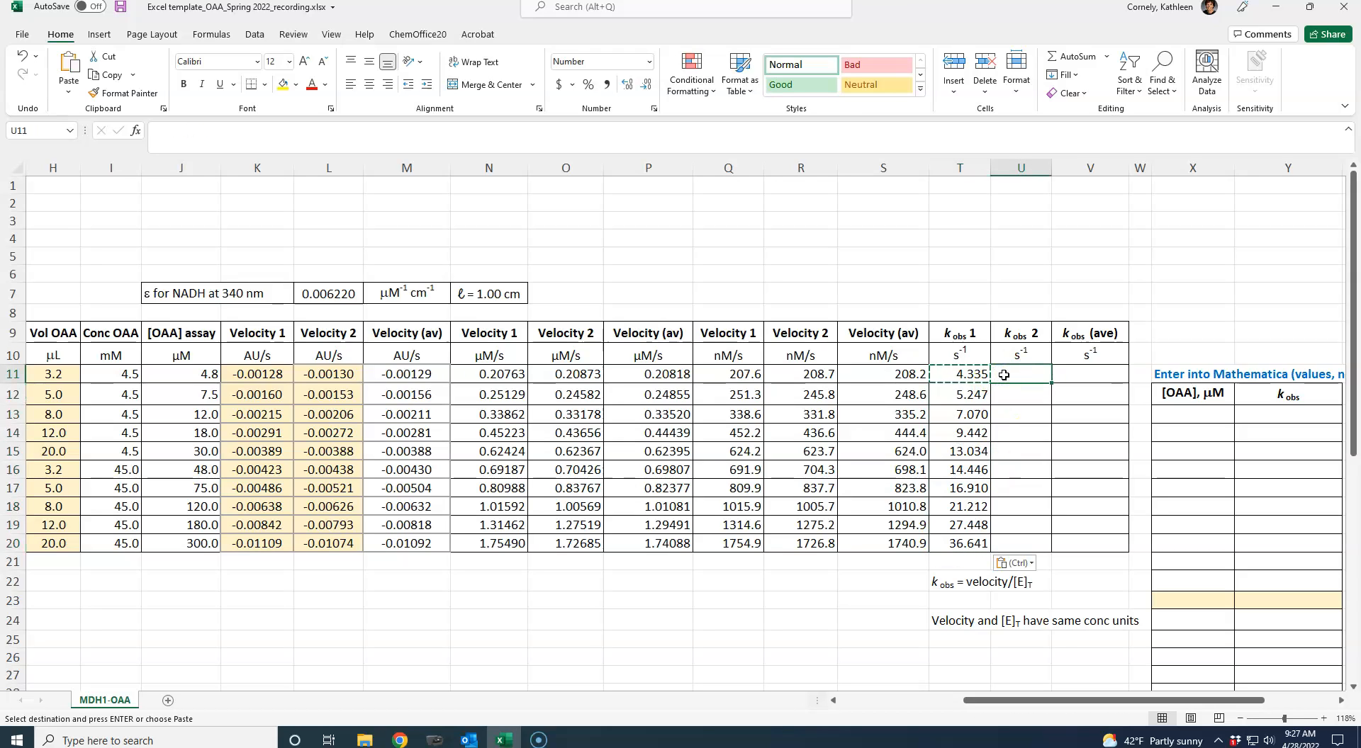
{"action": "type", "text": "="}
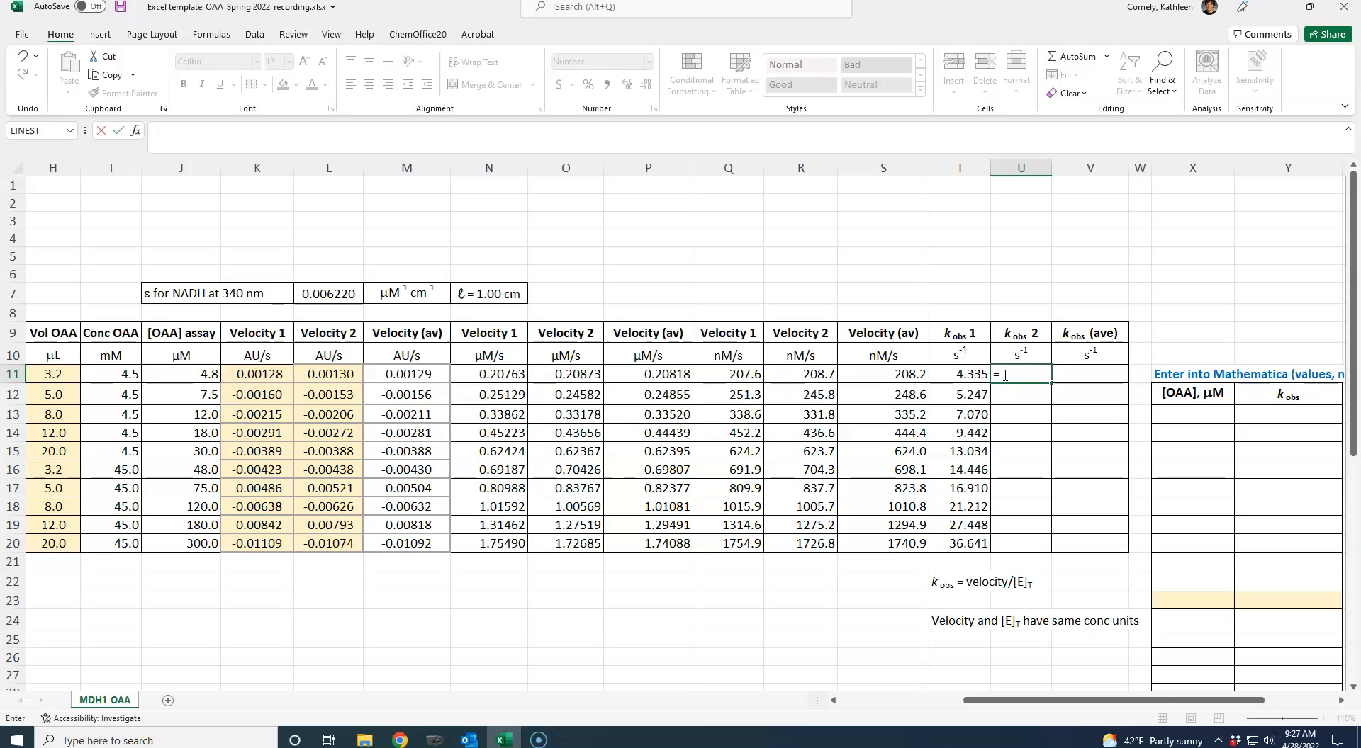
{"action": "left_click", "coordinate": [791, 375]}
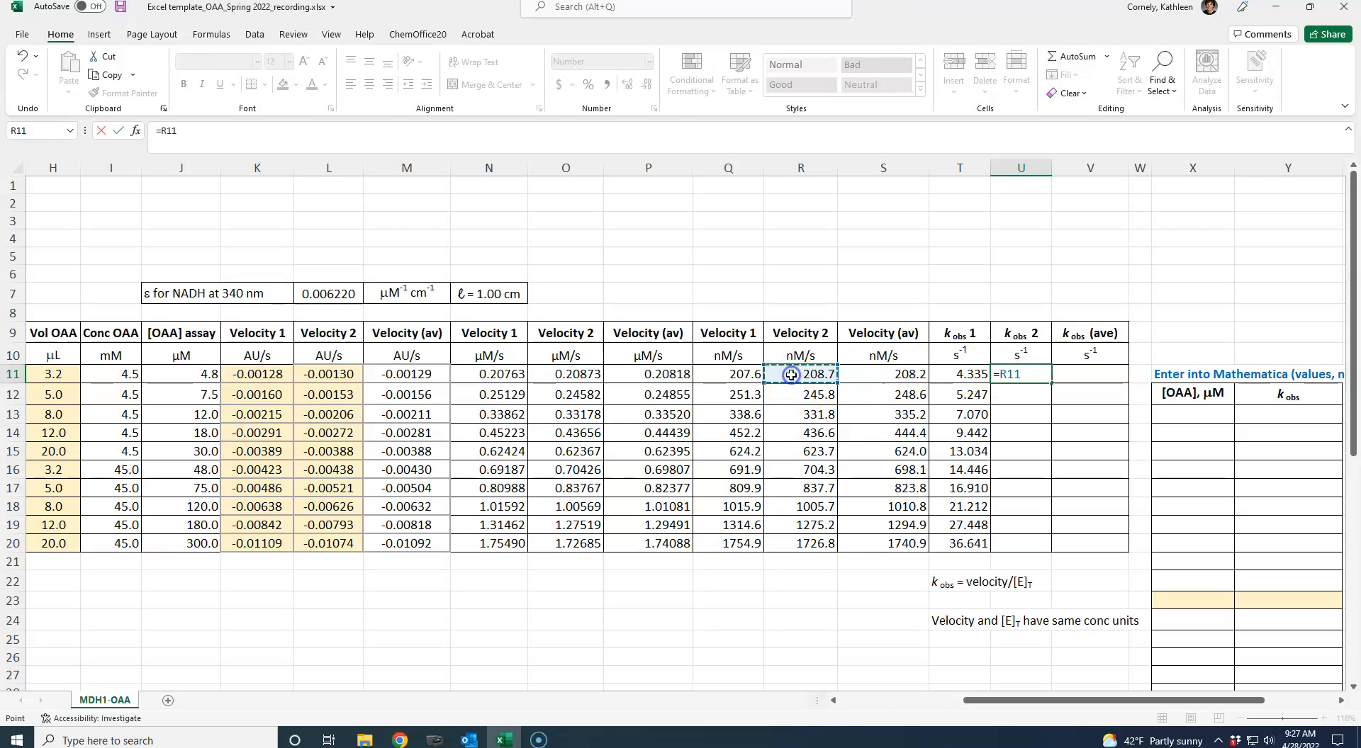
{"action": "left_click", "coordinate": [491, 586]}
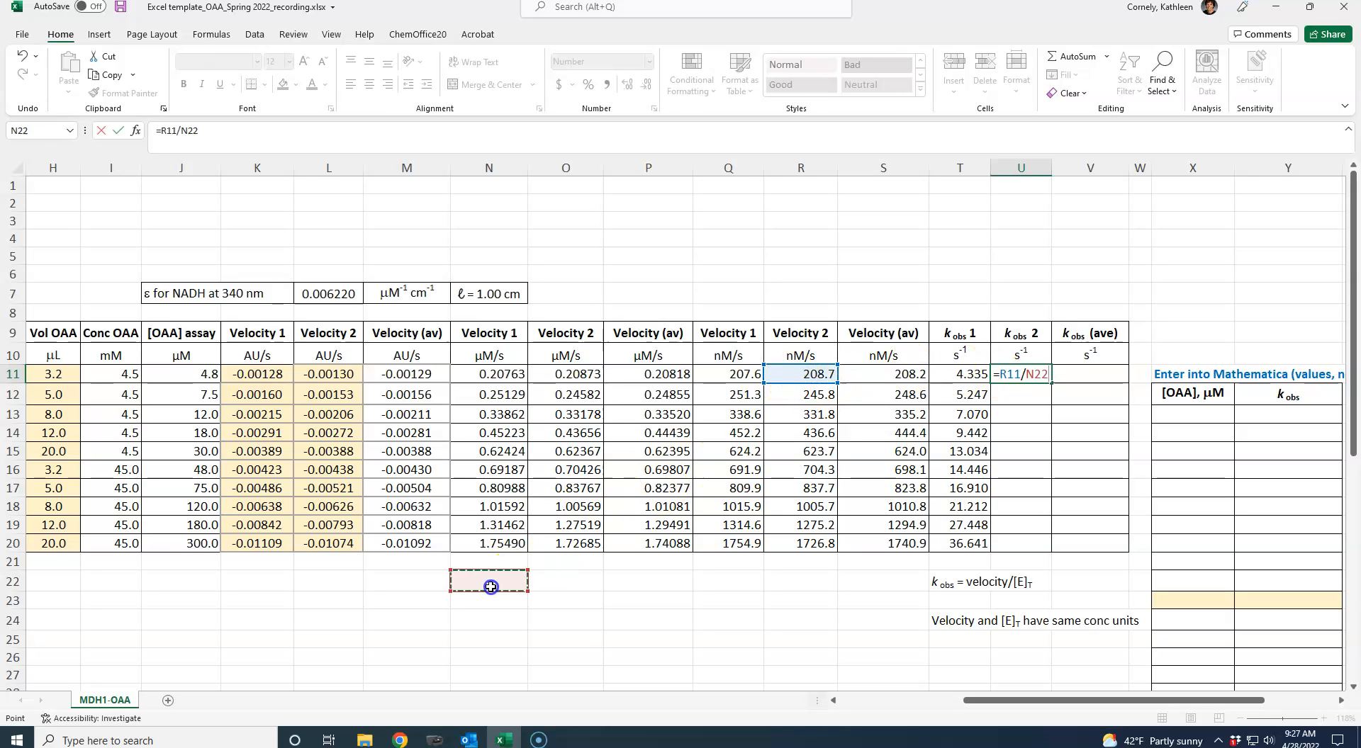
{"action": "key", "text": "Left"}
{"action": "key", "text": "Left"}
{"action": "key", "text": "Left"}
{"action": "key", "text": "Left"}
{"action": "key", "text": "Left"}
{"action": "key", "text": "Left"}
{"action": "key", "text": "Left"}
{"action": "key", "text": "Left"}
{"action": "key", "text": "Left"}
{"action": "key", "text": "Left"}
{"action": "key", "text": "Left"}
{"action": "key", "text": "Left"}
{"action": "key", "text": "Left"}
{"action": "key", "text": "Up"}
{"action": "key", "text": "Up"}
{"action": "key", "text": "Up"}
{"action": "key", "text": "Up"}
{"action": "key", "text": "Up"}
{"action": "key", "text": "Up"}
{"action": "key", "text": "Right"}
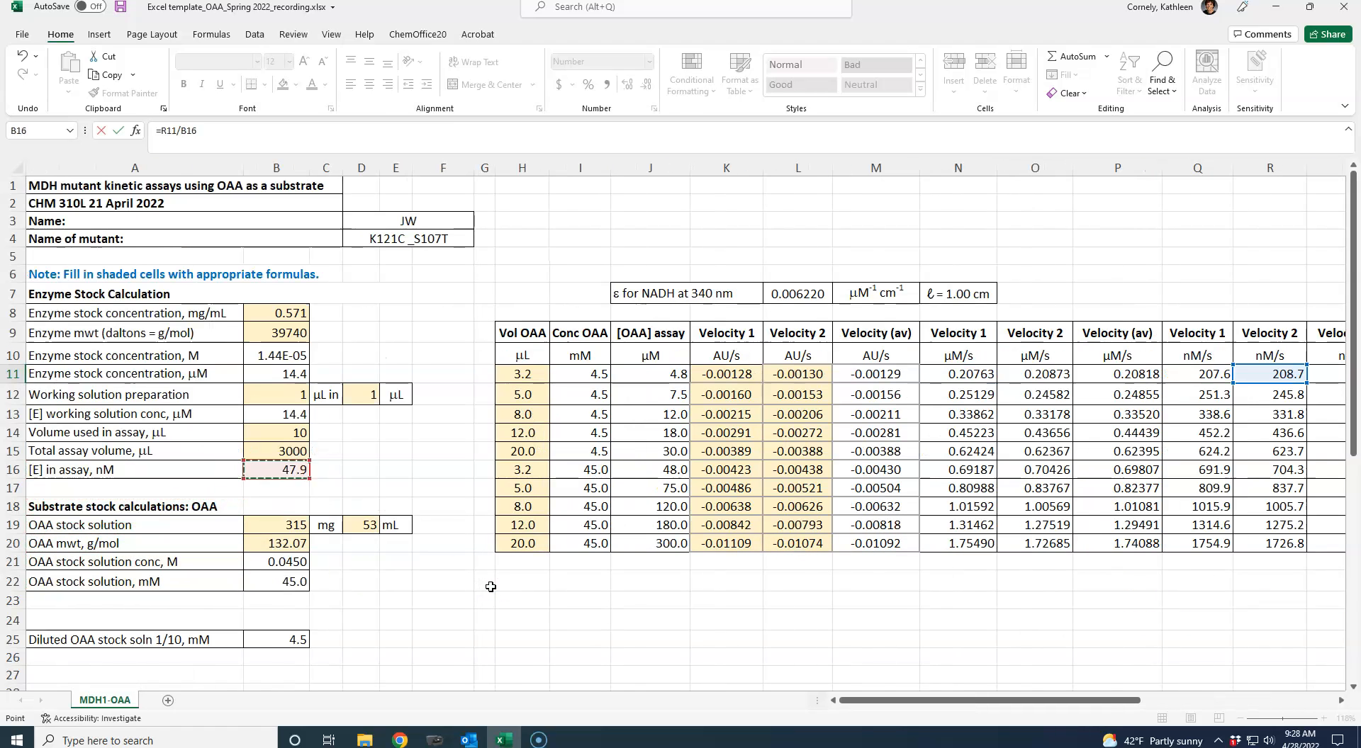
{"action": "key", "text": "Return"}
- Make the enzyme concentration reference in U11 absolute so the formula reads =R11/$B$16
{"action": "key", "text": "Up"}
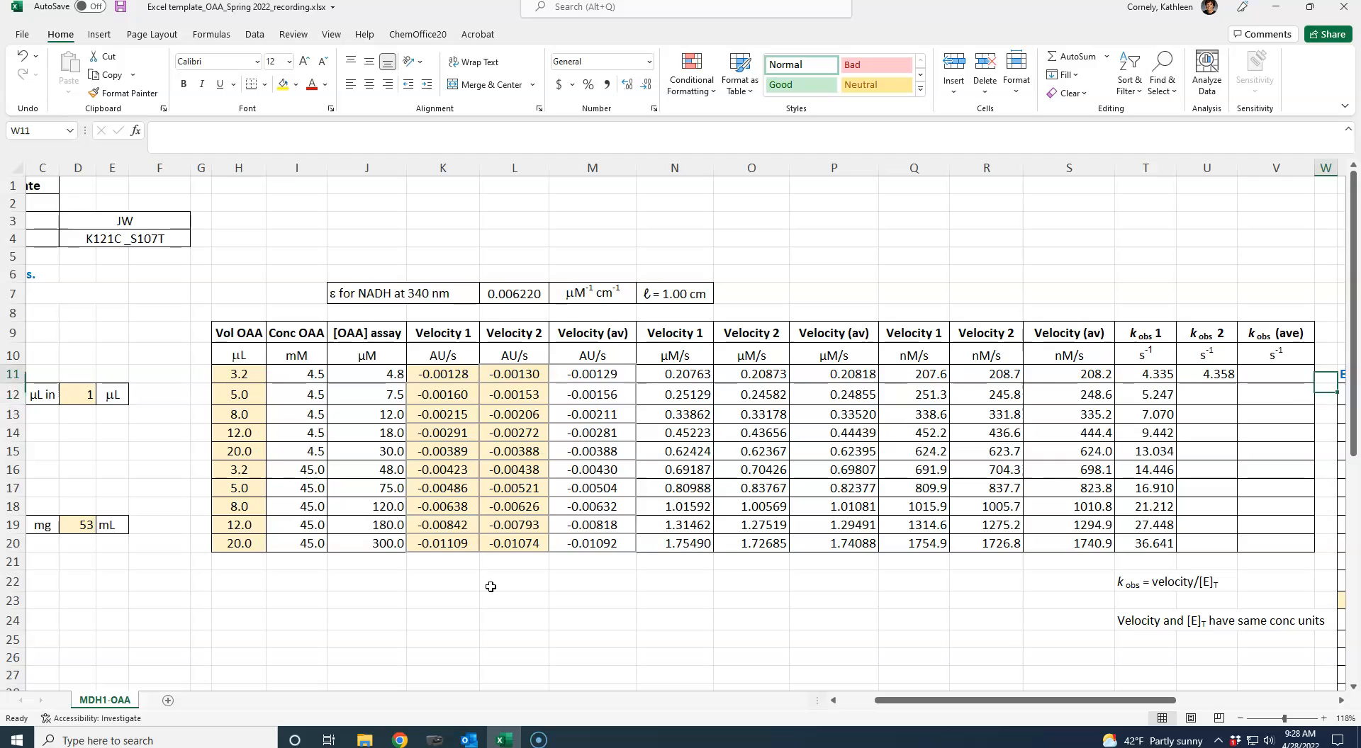
{"action": "left_click", "coordinate": [228, 140]}
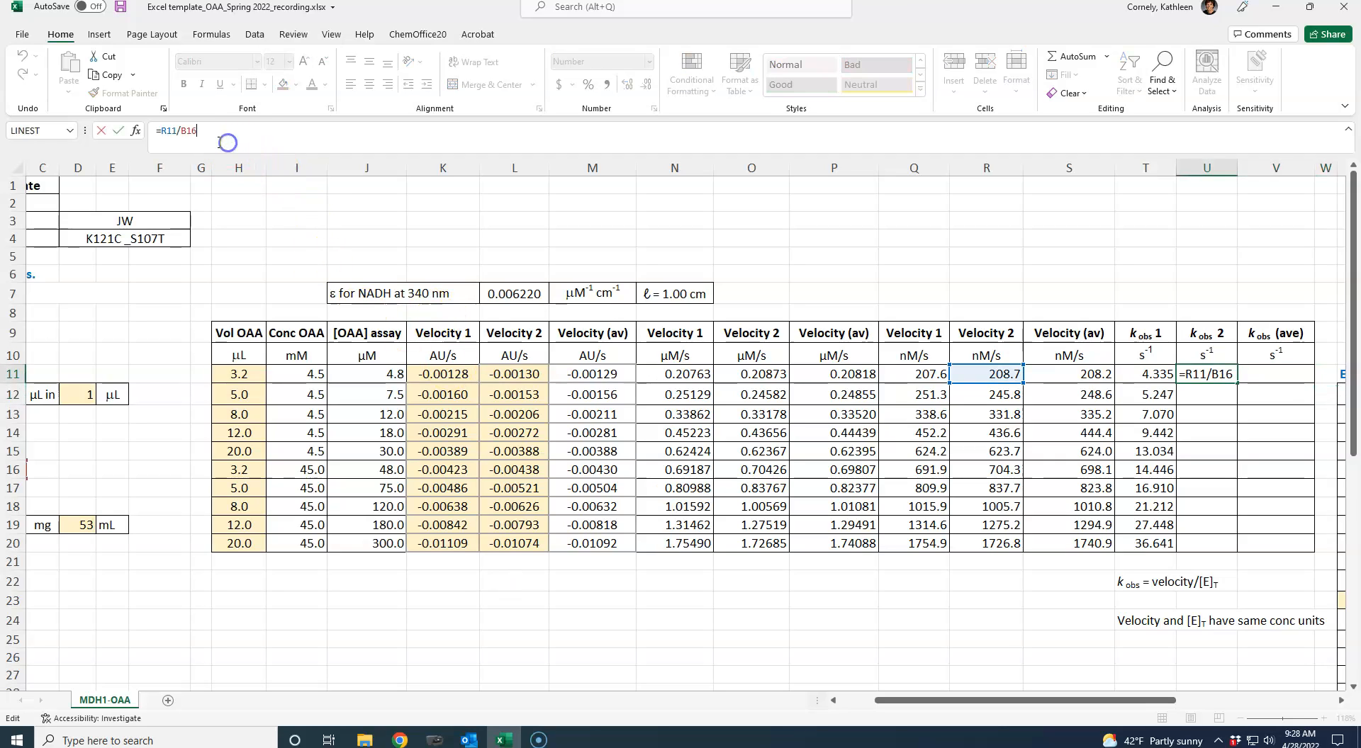
{"action": "left_click", "coordinate": [180, 131]}
{"action": "key", "text": "F4"}
{"action": "key", "text": "Return"}
- Copy the kobs 2 formula from U11 into U12:U20
{"action": "key", "text": "Up"}
{"action": "key", "text": "ctrl+c"}
{"action": "left_click_drag", "start_coordinate": [1219, 394], "coordinate": [1208, 543]}
{"action": "key", "text": "ctrl+v"}
- Enter =AVERAGE(T11:U11) in V11 to average the two kobs values
{"action": "left_click", "coordinate": [1261, 386]}
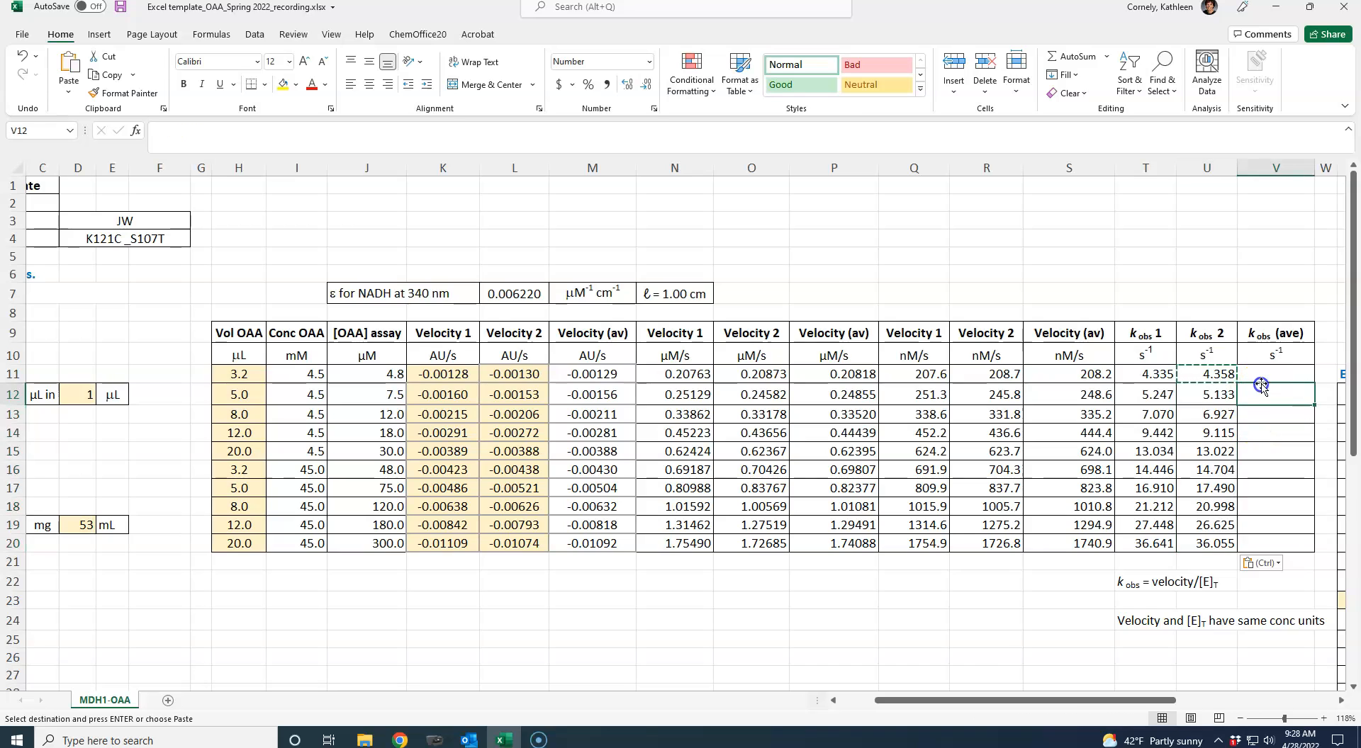
{"action": "scroll", "coordinate": [1260, 386], "scroll_direction": "right", "scroll_amount": 8}
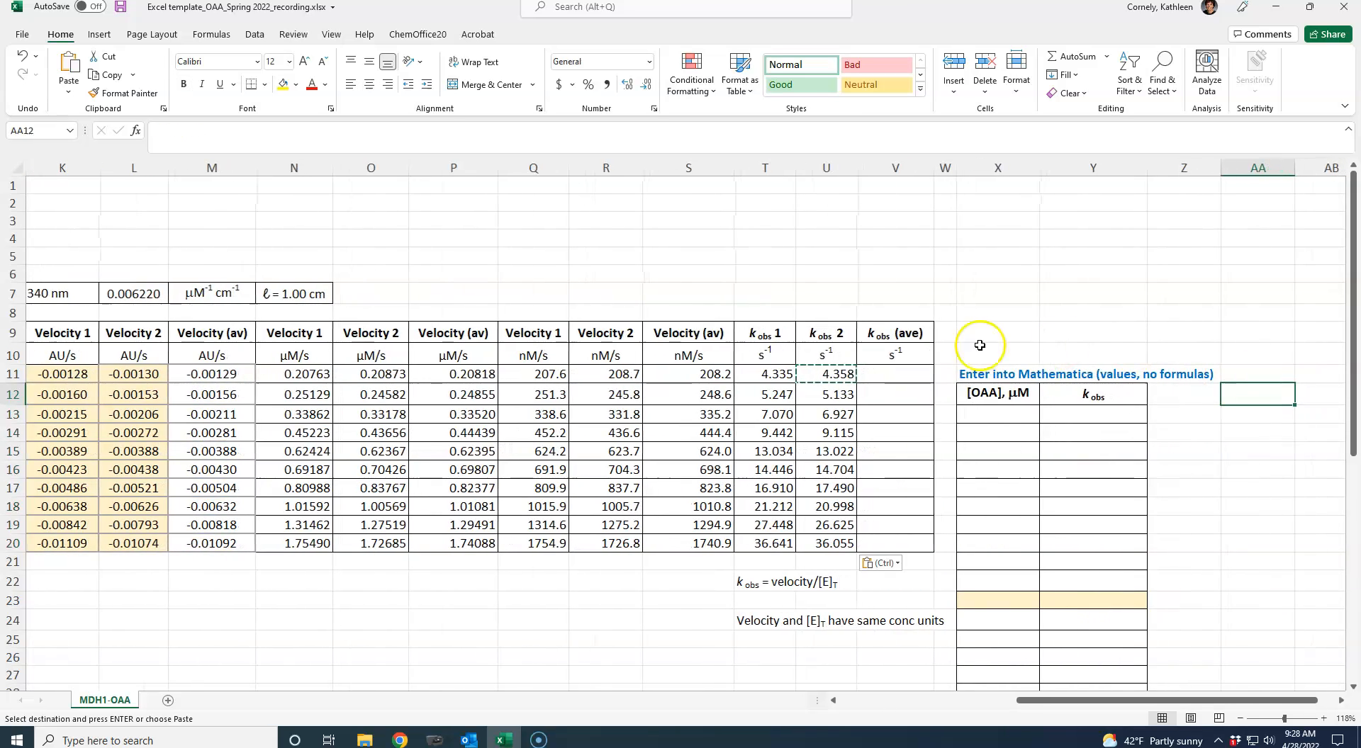
{"action": "left_click", "coordinate": [894, 374]}
{"action": "type", "text": "=average("}
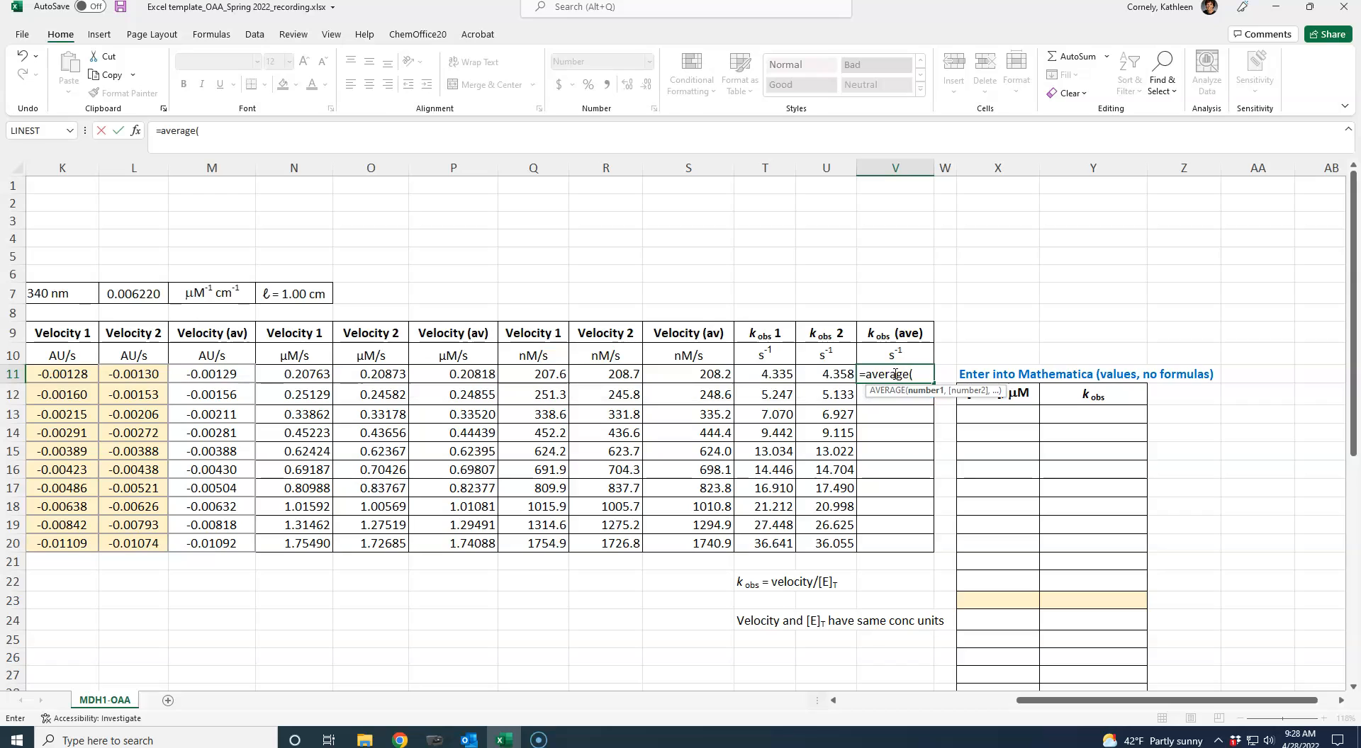
{"action": "left_click_drag", "start_coordinate": [765, 374], "coordinate": [808, 372]}
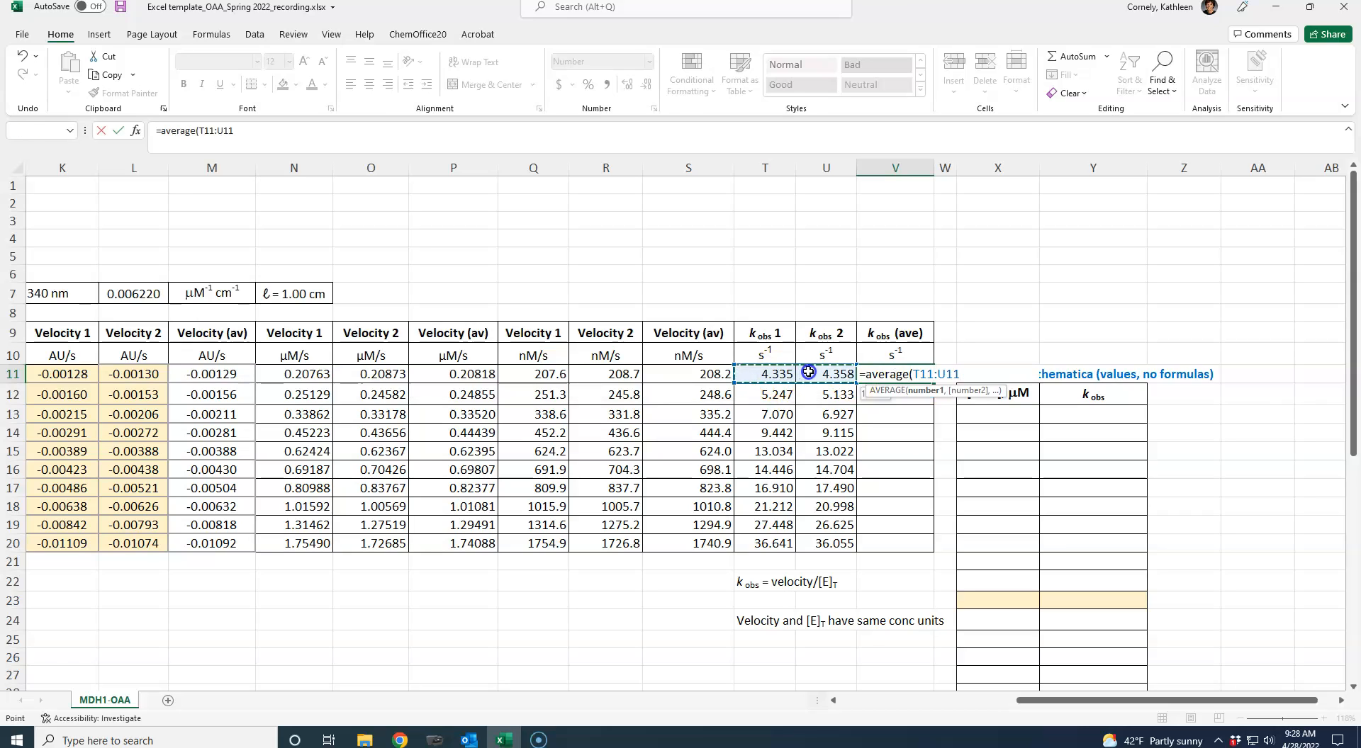
{"action": "key", "text": "ctrl+Return"}
- Copy the average kobs formula from V11 into V12:V20
{"action": "key", "text": "ctrl+c"}
{"action": "left_click_drag", "start_coordinate": [882, 395], "coordinate": [890, 540]}
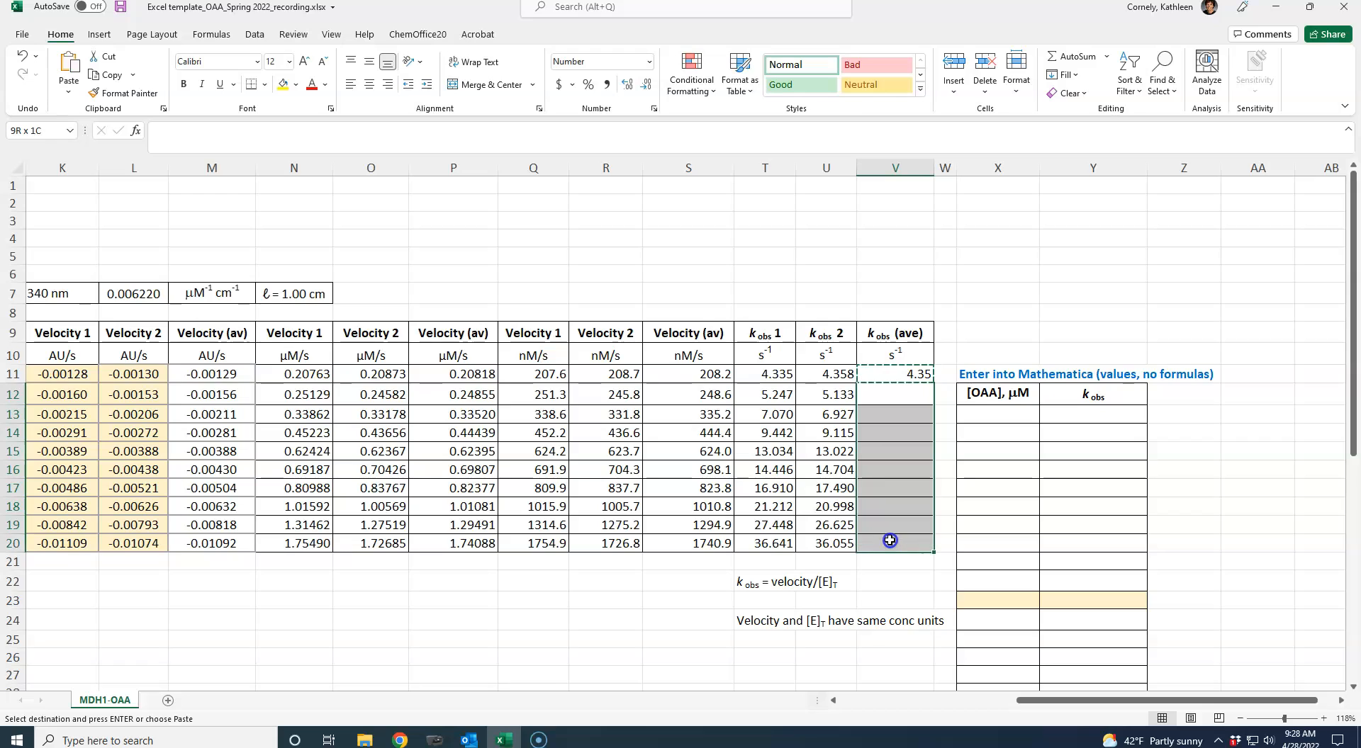
{"action": "key", "text": "ctrl+v"}
{"action": "left_click", "coordinate": [947, 467]}
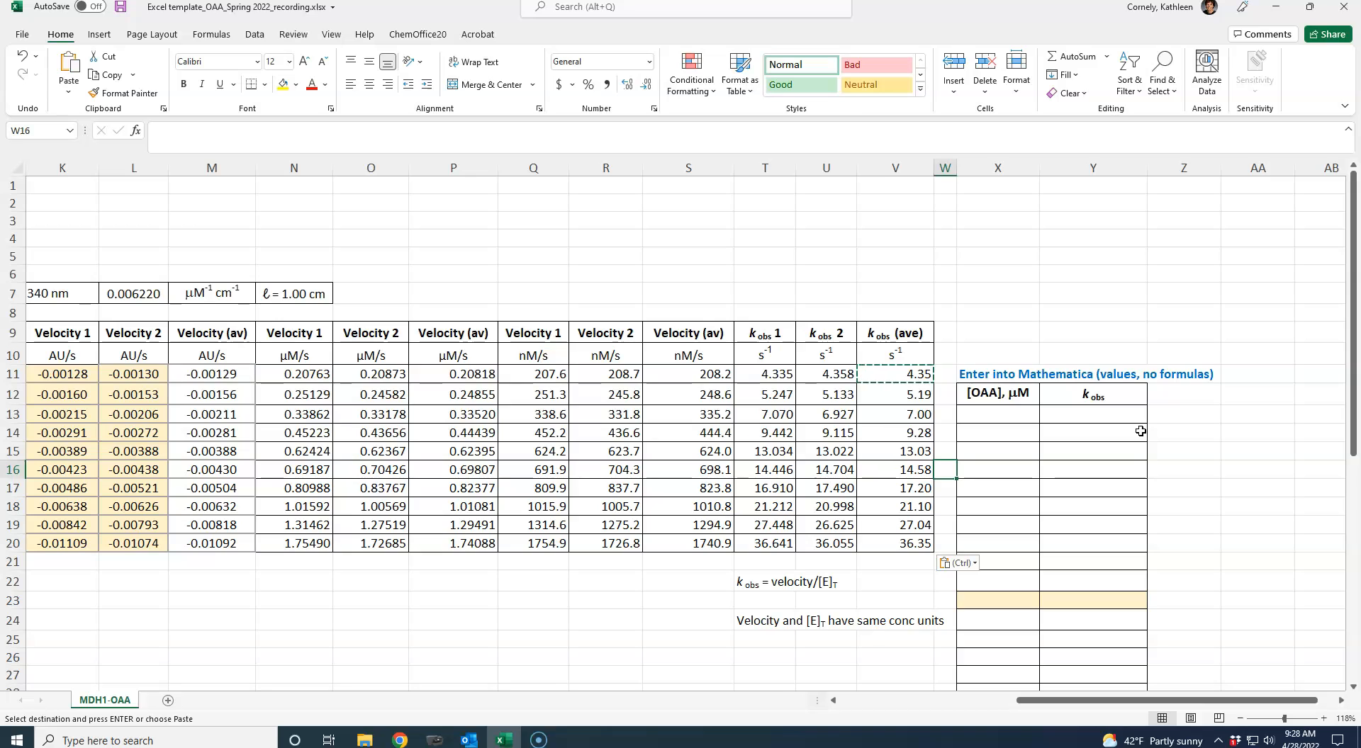
{"action": "left_click", "coordinate": [716, 375]}
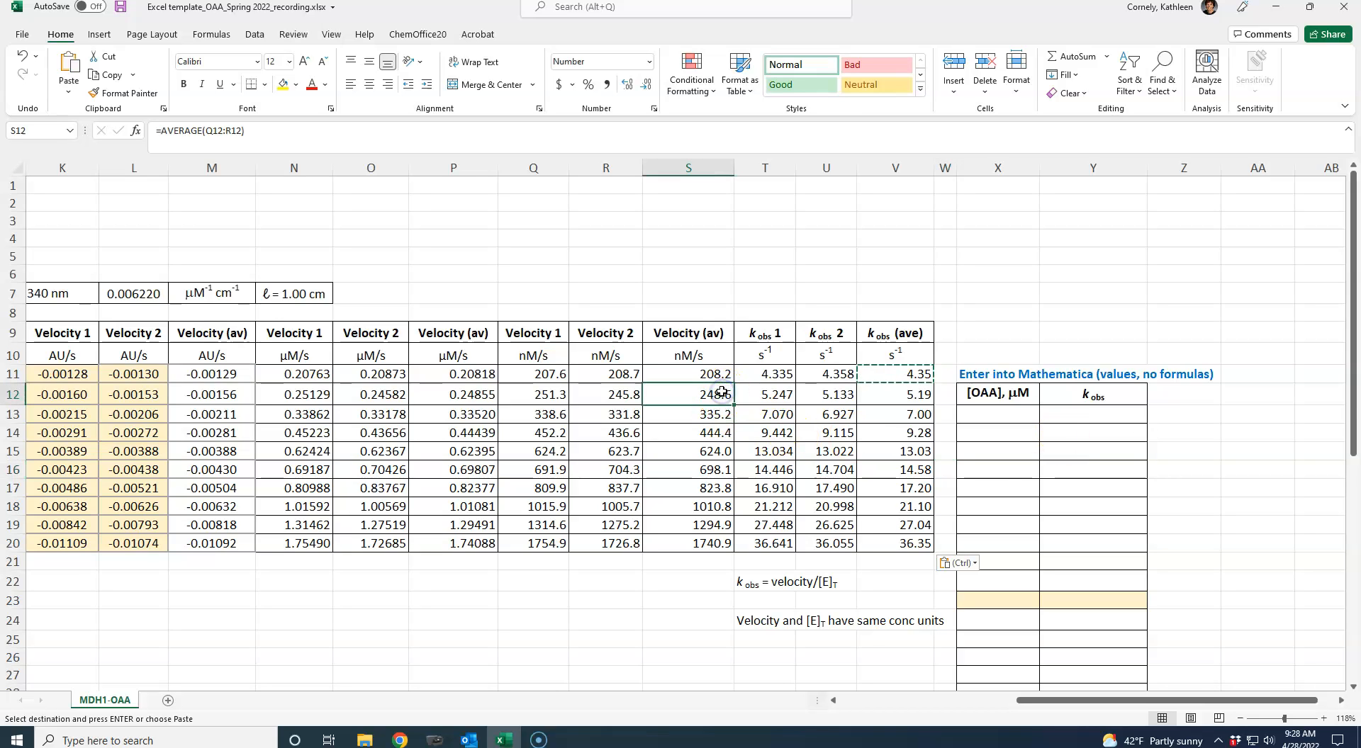
- Copy the calculated [OAA] assay concentrations in J11:J20
{"action": "key", "text": "Left"}
{"action": "key", "text": "Left"}
{"action": "key", "text": "Left"}
{"action": "key", "text": "Left"}
{"action": "key", "text": "Left"}
{"action": "key", "text": "Left"}
{"action": "key", "text": "Left"}
{"action": "key", "text": "Left"}
{"action": "key", "text": "Left"}
{"action": "key", "text": "Left"}
{"action": "key", "text": "Left"}
{"action": "key", "text": "Left"}
{"action": "key", "text": "Left"}
{"action": "key", "text": "Left"}
{"action": "key", "text": "Left"}
{"action": "key", "text": "Left"}
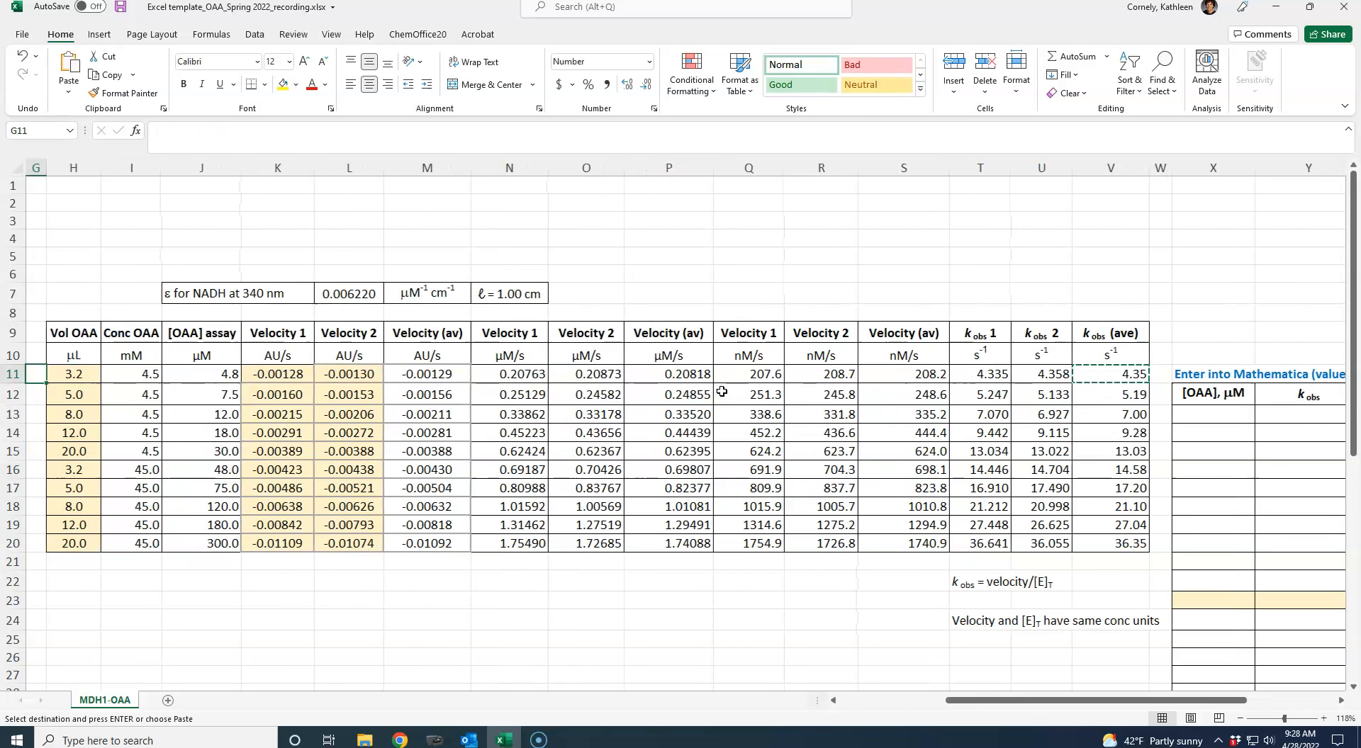
{"action": "key", "text": "Left"}
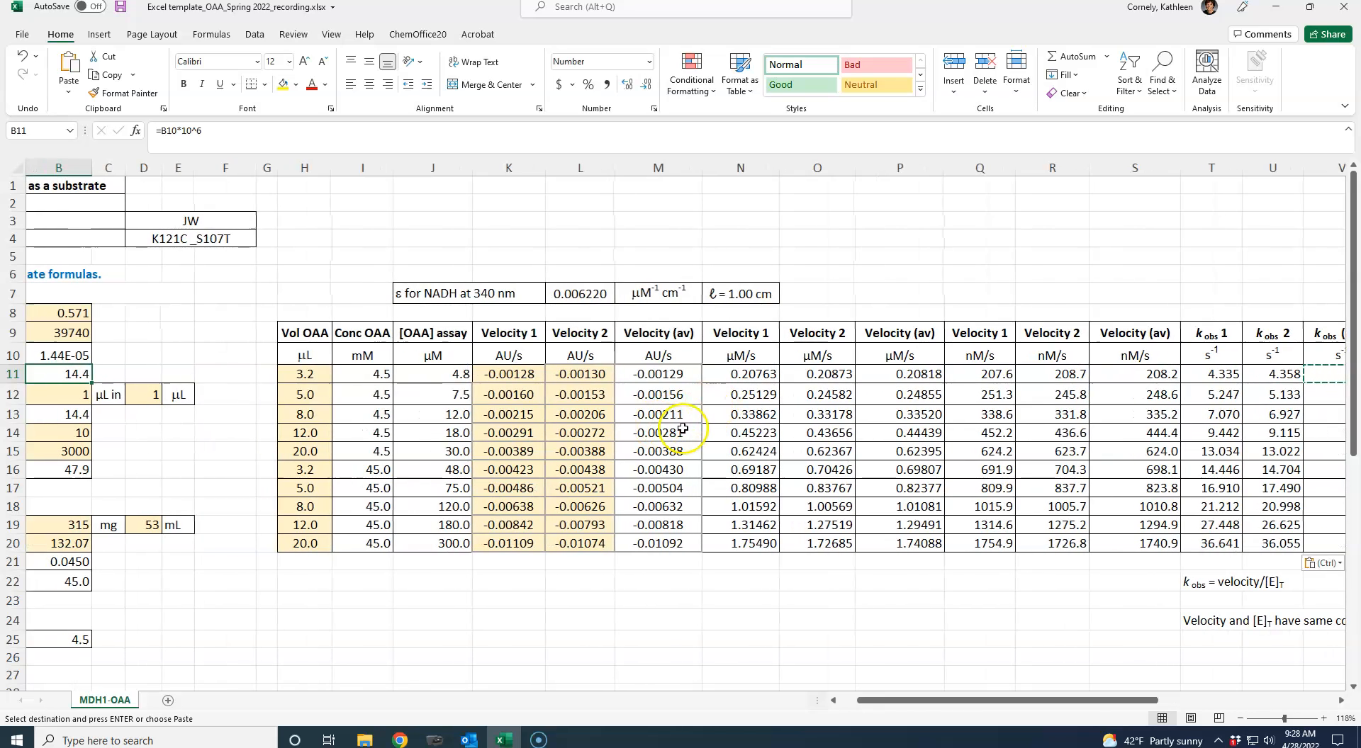
{"action": "left_click_drag", "start_coordinate": [443, 372], "coordinate": [461, 544]}
{"action": "right_click", "coordinate": [428, 423]}
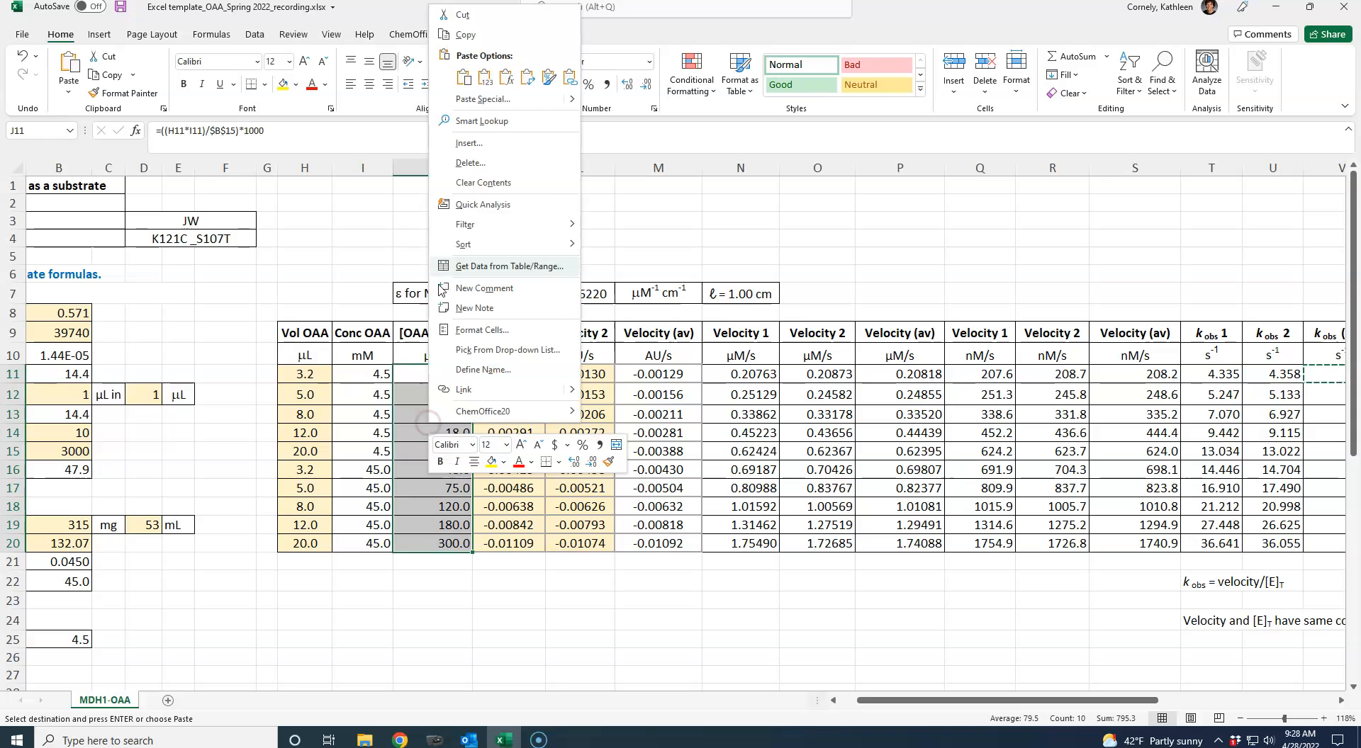
{"action": "left_click", "coordinate": [465, 40]}
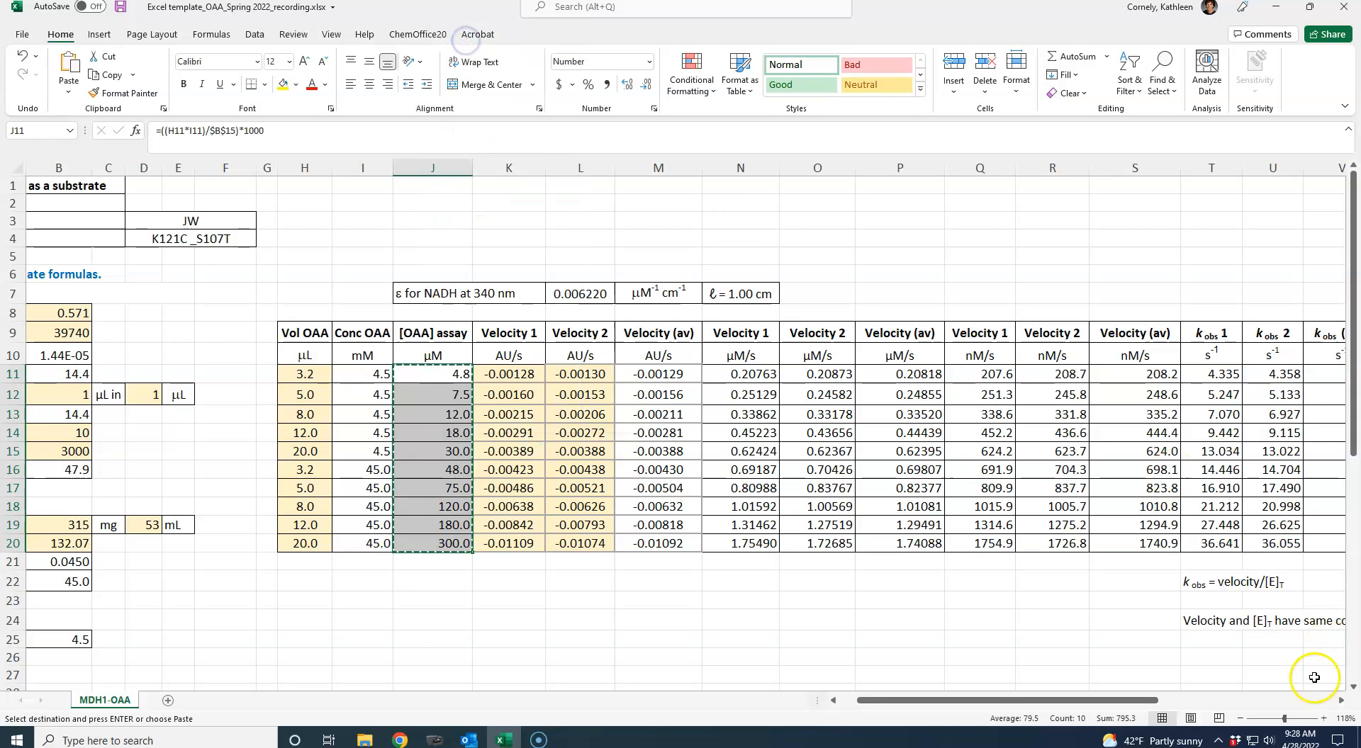
- Paste the copied [OAA] concentrations as values only into X13:X22 of the Mathematica table
{"action": "left_click", "coordinate": [1339, 700]}
{"action": "left_click", "coordinate": [1339, 701]}
{"action": "left_click", "coordinate": [1339, 700]}
{"action": "left_click", "coordinate": [1339, 700]}
{"action": "left_click", "coordinate": [1340, 700]}
{"action": "left_click_drag", "start_coordinate": [769, 417], "coordinate": [771, 578]}
{"action": "right_click", "coordinate": [762, 434]}
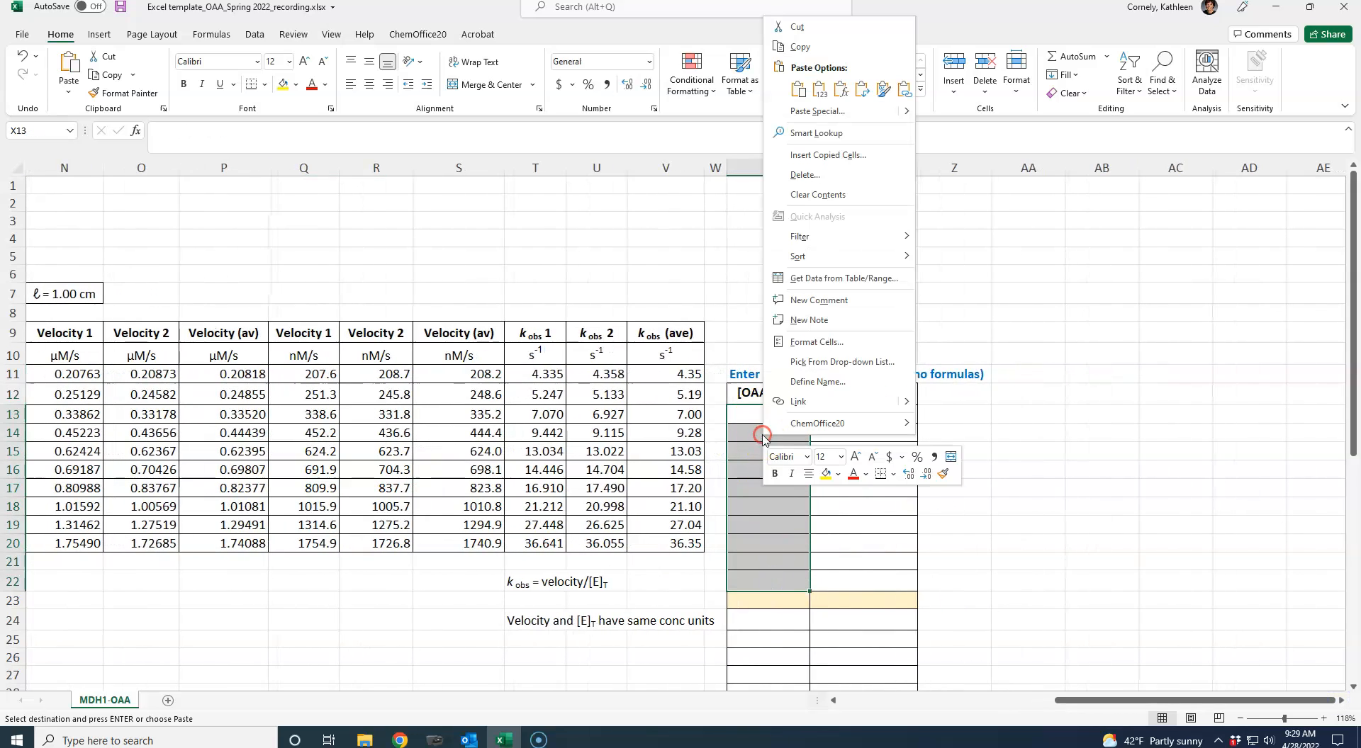
{"action": "left_click", "coordinate": [819, 90]}
{"action": "left_click", "coordinate": [1020, 433]}
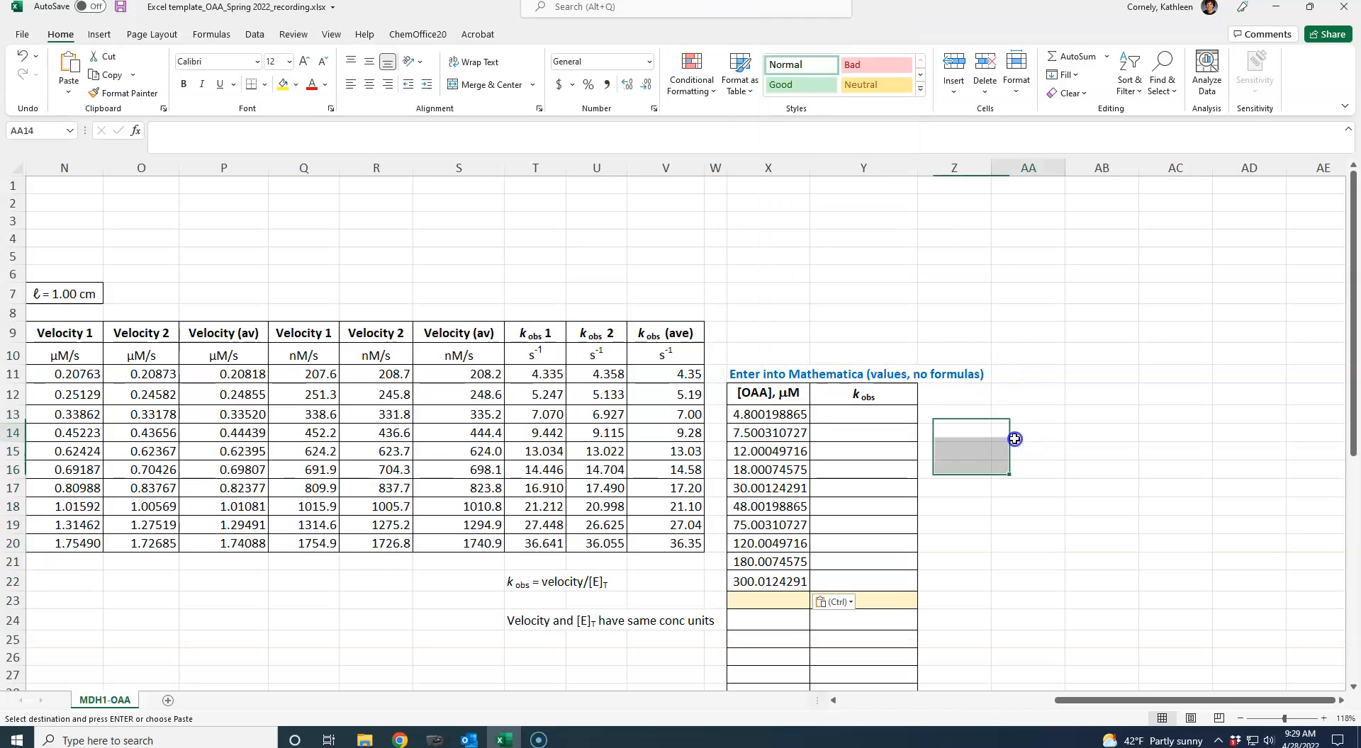
- Check the contents of the pasted [OAA] cells X13:X16 to see whether they hold plain values
{"action": "left_click", "coordinate": [764, 414]}
{"action": "key", "text": "Down"}
{"action": "key", "text": "Down"}
{"action": "key", "text": "Down"}
{"action": "key", "text": "Down"}
{"action": "key", "text": "Down"}
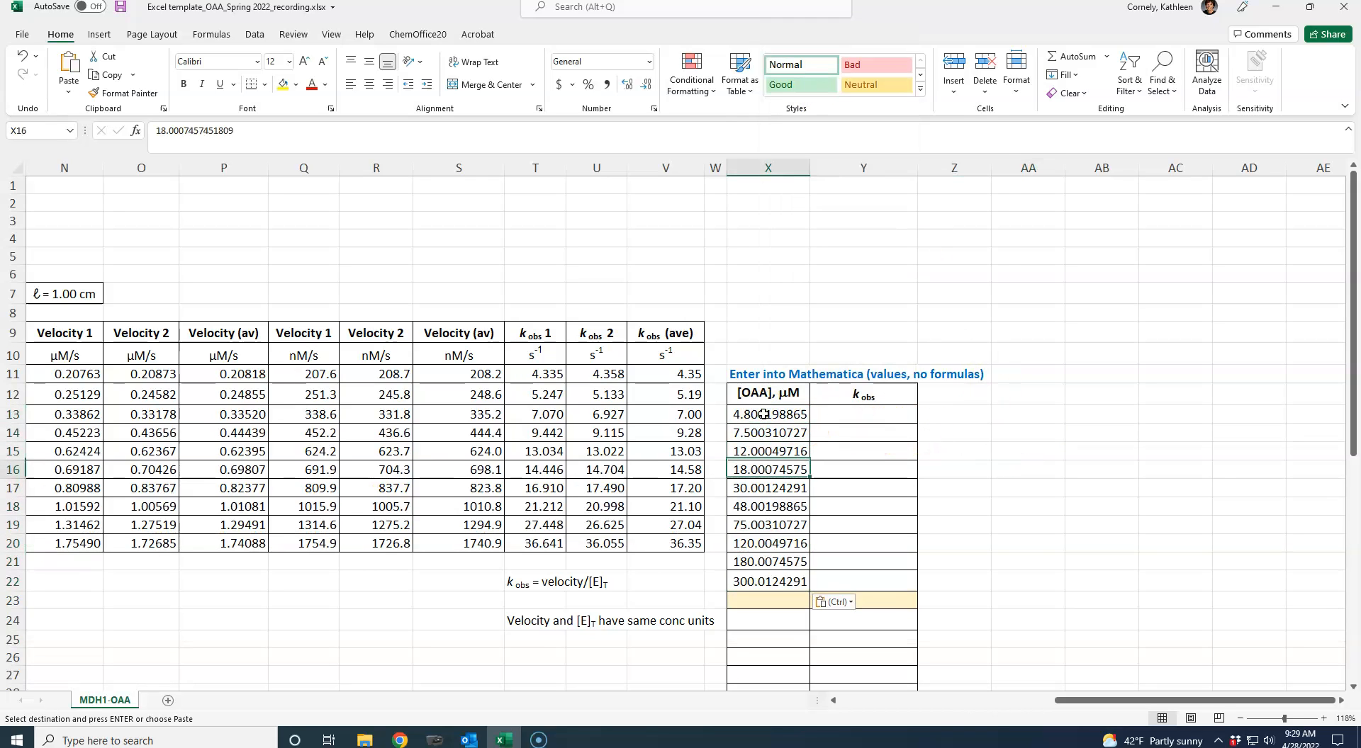
{"action": "key", "text": "Up"}
{"action": "key", "text": "Up"}
{"action": "key", "text": "Up"}
{"action": "key", "text": "Up"}
{"action": "key", "text": "Up"}
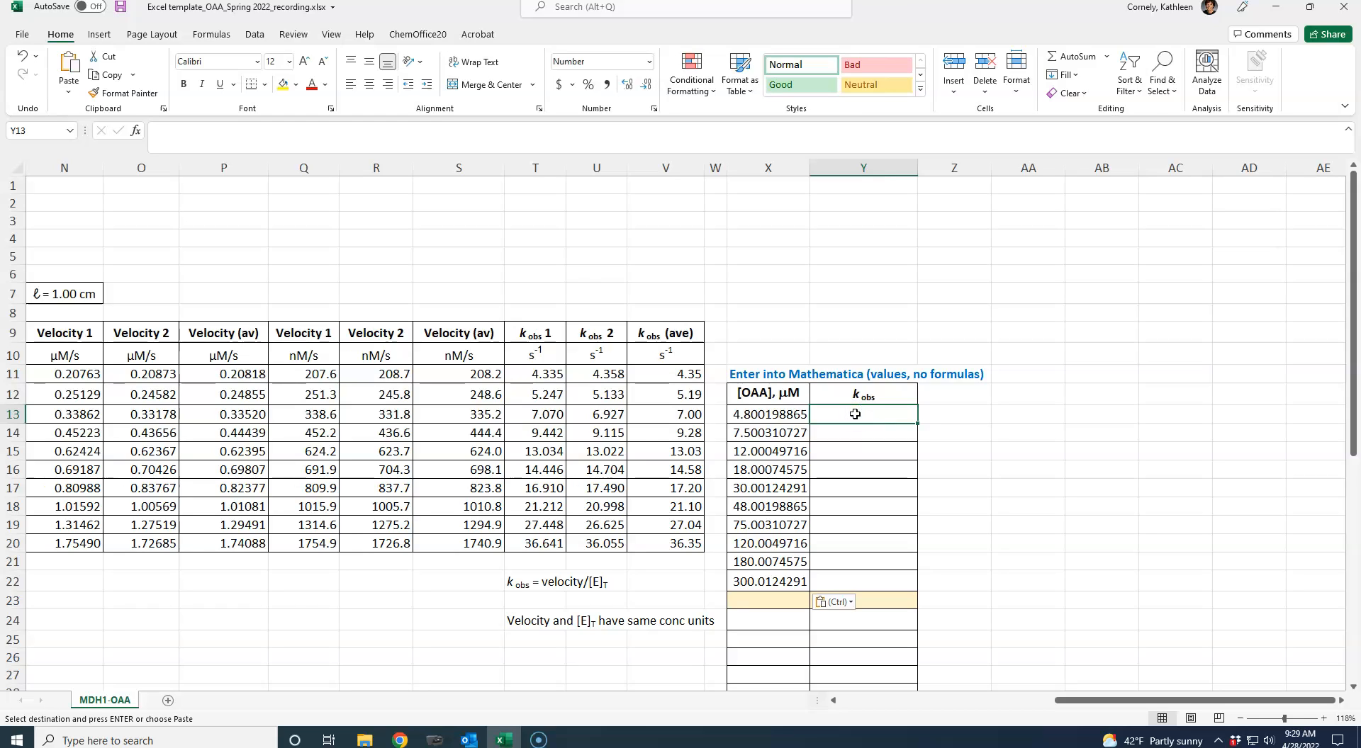
- Copy the average kobs results in V11:V20 and paste them as values only into Y13:Y22
{"action": "left_click_drag", "start_coordinate": [660, 379], "coordinate": [659, 542]}
{"action": "right_click", "coordinate": [665, 507]}
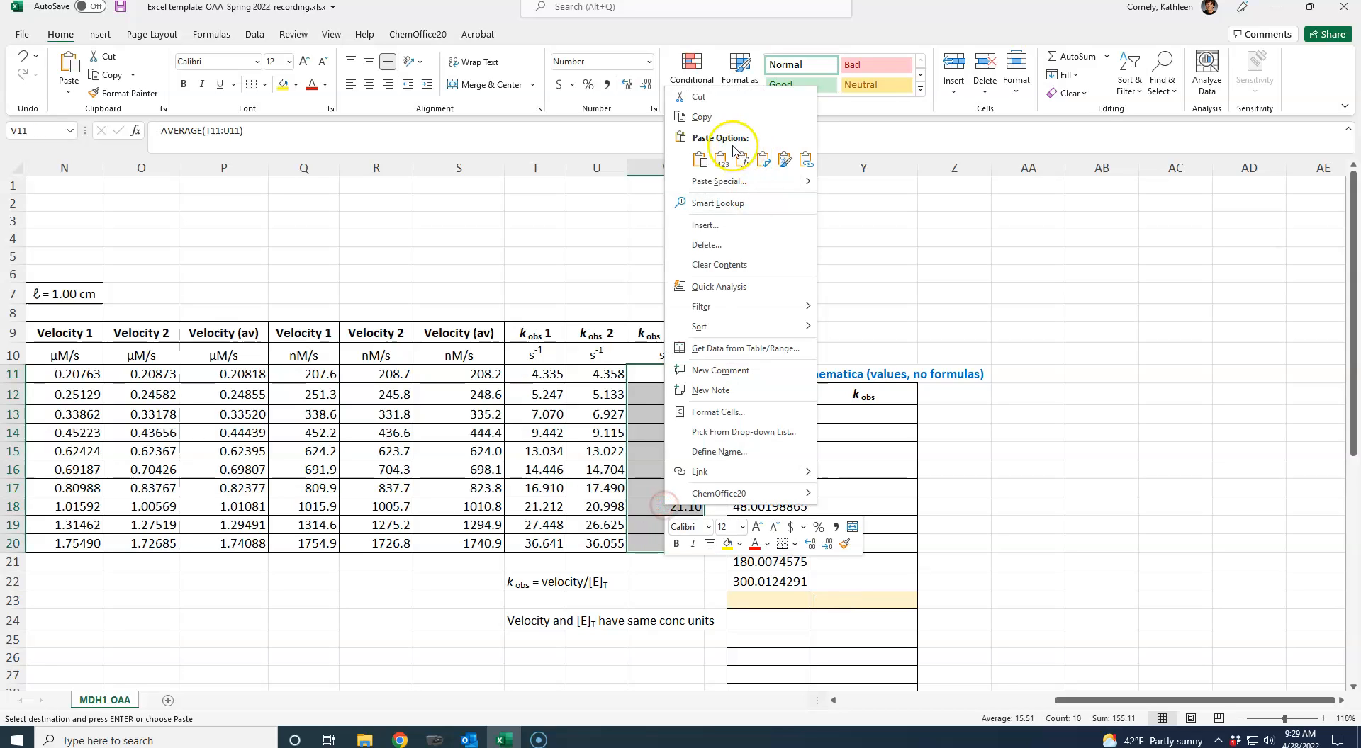
{"action": "left_click", "coordinate": [712, 119]}
{"action": "left_click_drag", "start_coordinate": [846, 414], "coordinate": [841, 571]}
{"action": "right_click", "coordinate": [842, 473]}
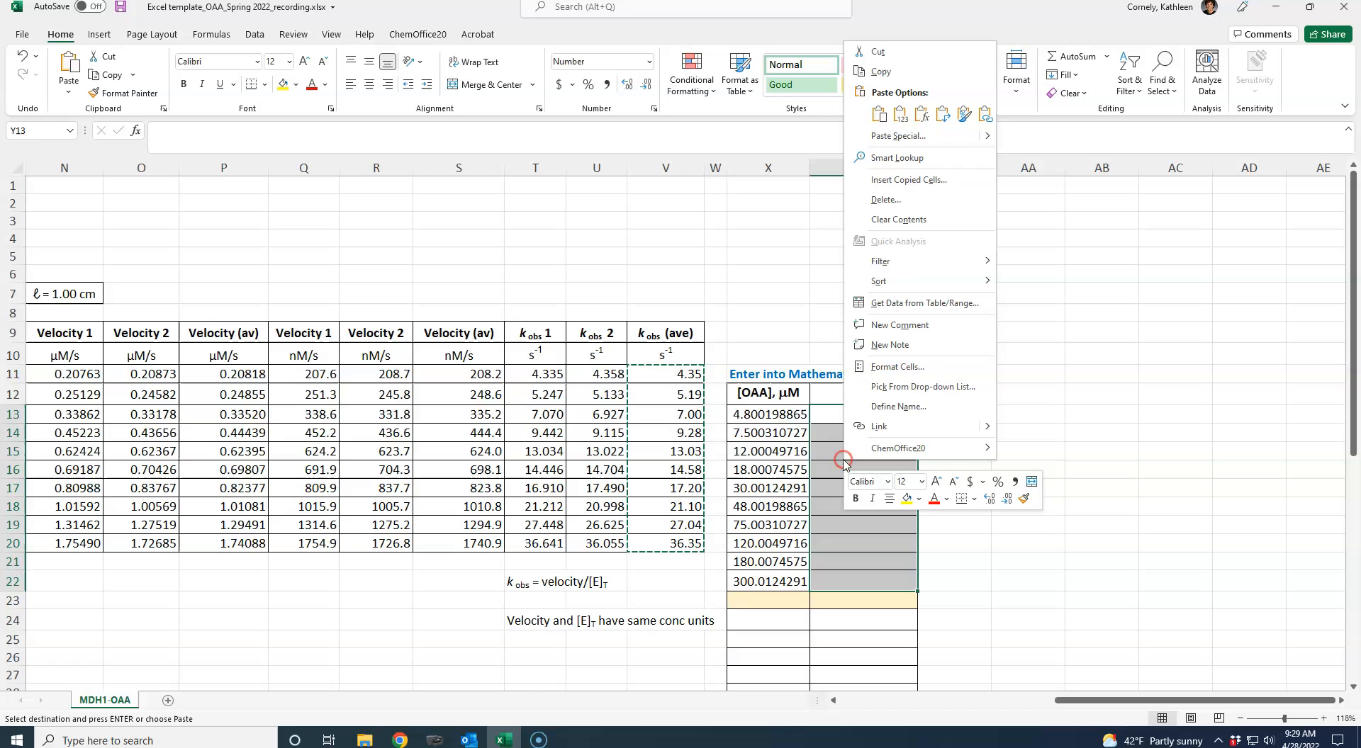
{"action": "left_click", "coordinate": [899, 117]}
{"action": "left_click", "coordinate": [880, 414]}
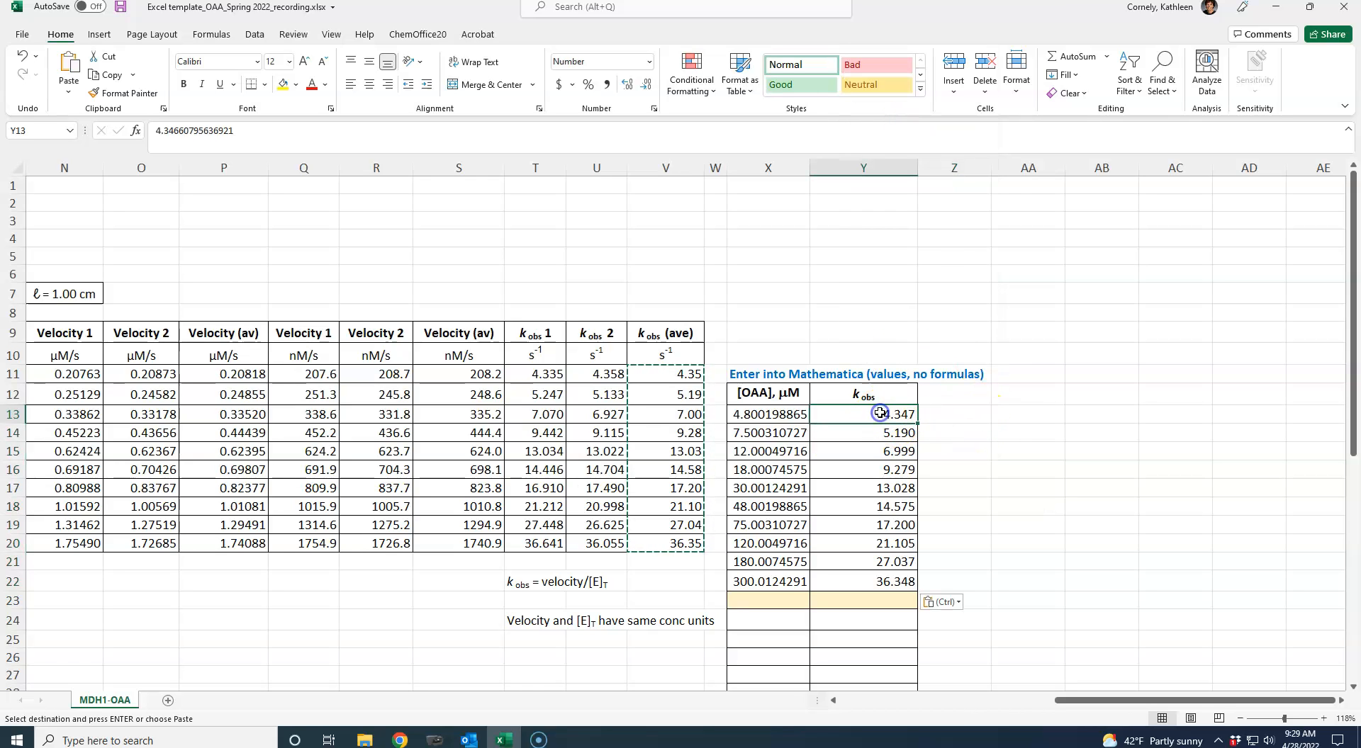
- Copy the [OAA] values in X13:X22 and paste them into X24:X33 below the shaded row
{"action": "key", "text": "Left"}
{"action": "key", "text": "Left"}
{"action": "key", "text": "Down"}
{"action": "key", "text": "Down"}
{"action": "key", "text": "Down"}
{"action": "key", "text": "Down"}
{"action": "key", "text": "Down"}
{"action": "key", "text": "Down"}
{"action": "key", "text": "Down"}
{"action": "key", "text": "Down"}
{"action": "key", "text": "Down"}
{"action": "key", "text": "Down"}
{"action": "key", "text": "Down"}
{"action": "key", "text": "Down"}
{"action": "key", "text": "Down"}
{"action": "key", "text": "Down"}
{"action": "key", "text": "Down"}
{"action": "key", "text": "Down"}
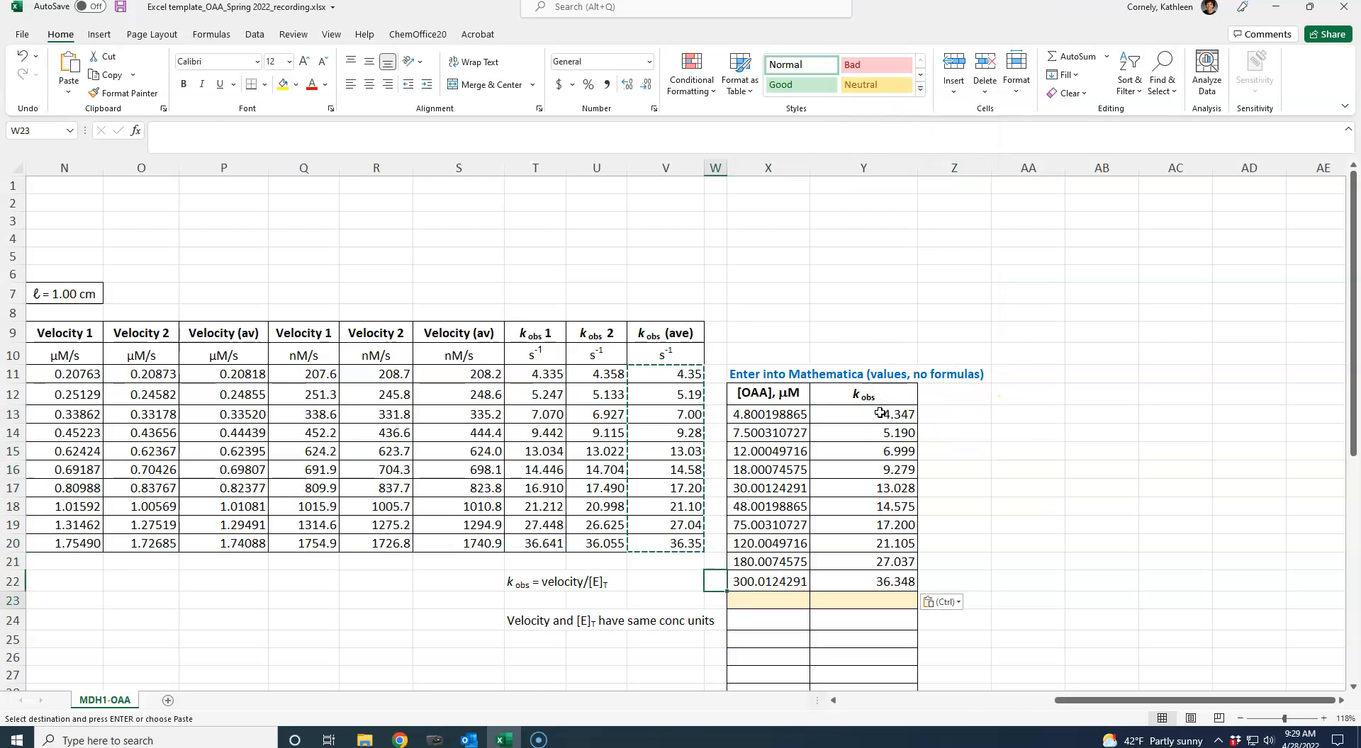
{"action": "key", "text": "Down"}
{"action": "key", "text": "Down"}
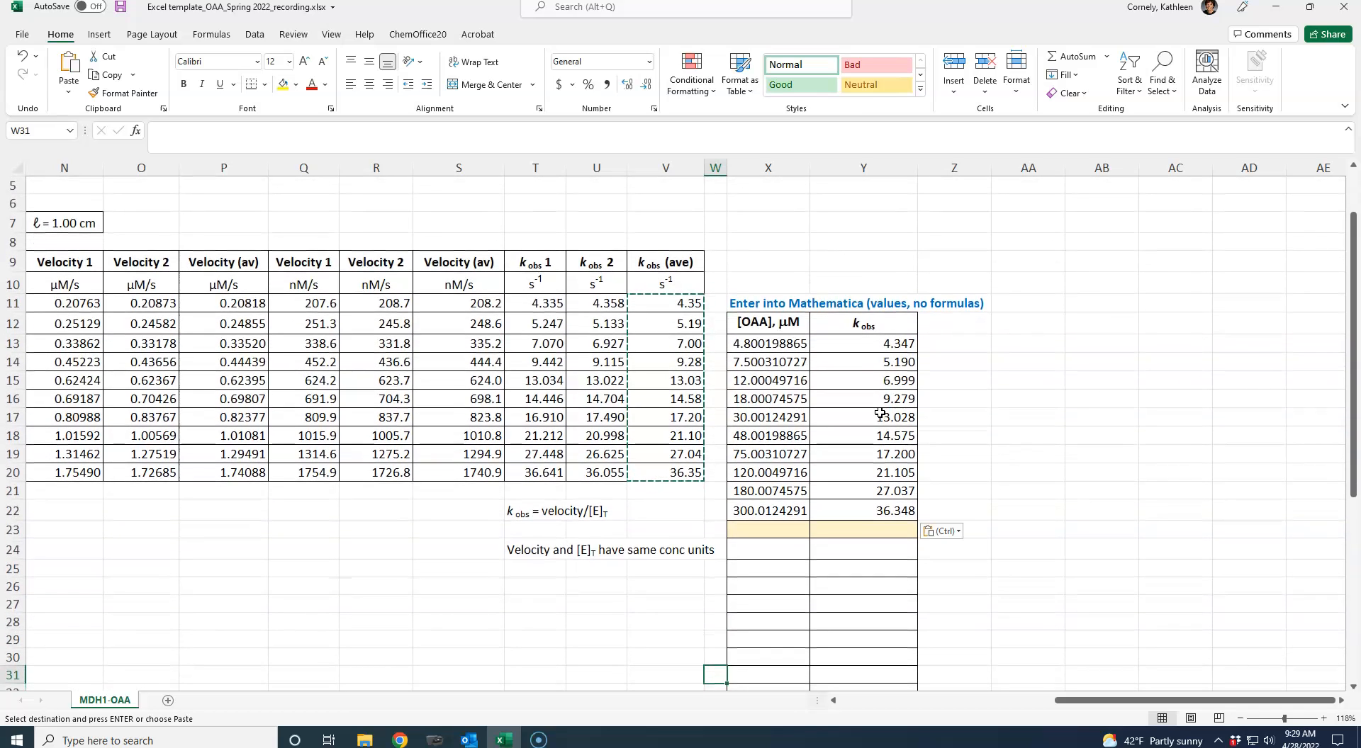
{"action": "left_click_drag", "start_coordinate": [764, 343], "coordinate": [760, 509]}
{"action": "right_click", "coordinate": [762, 492]}
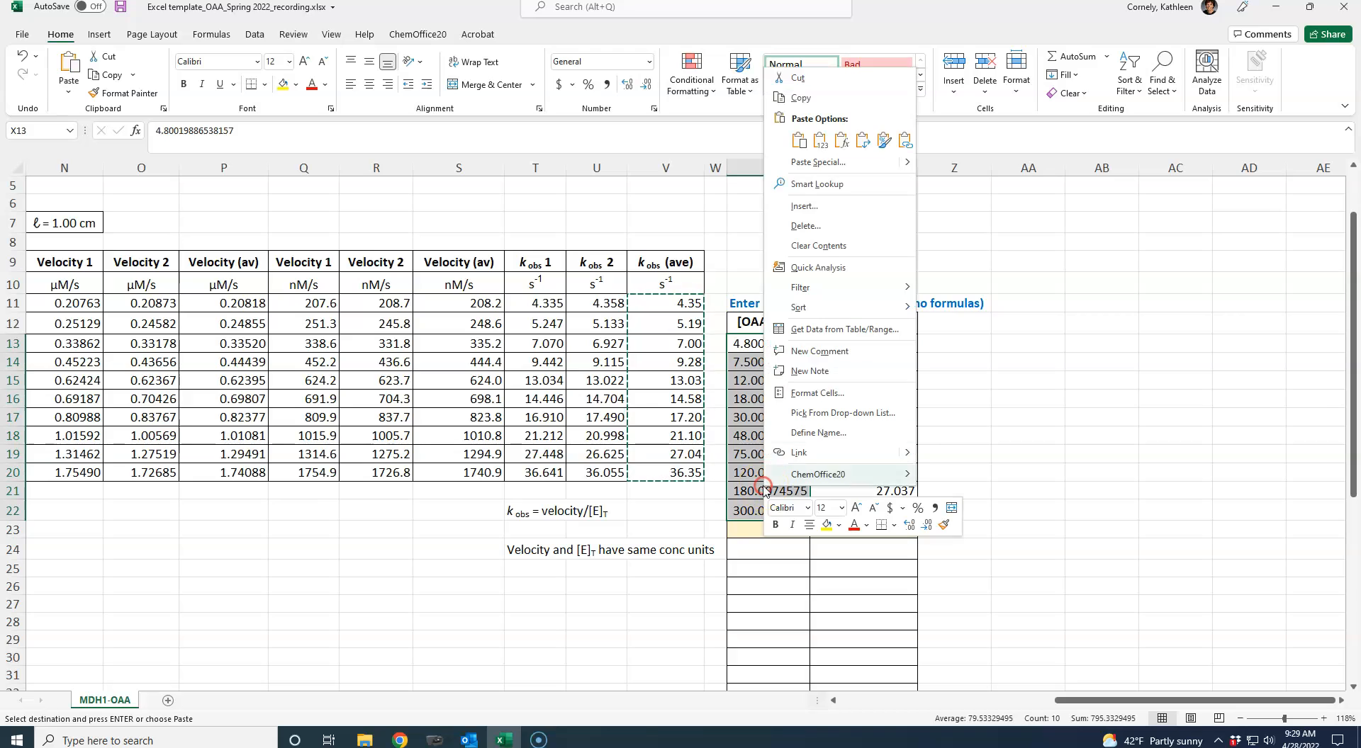
{"action": "left_click", "coordinate": [799, 103]}
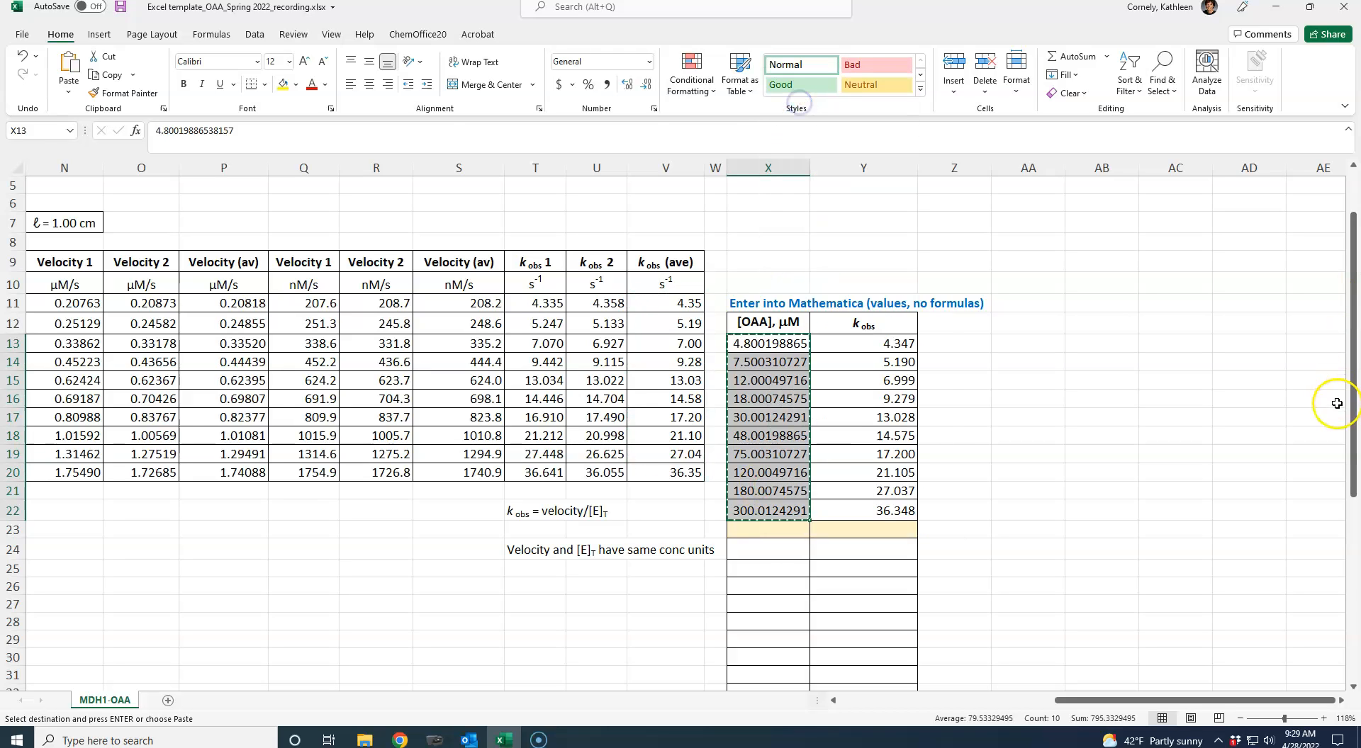
{"action": "left_click_drag", "start_coordinate": [1348, 438], "coordinate": [1351, 517]}
{"action": "left_click", "coordinate": [744, 394]}
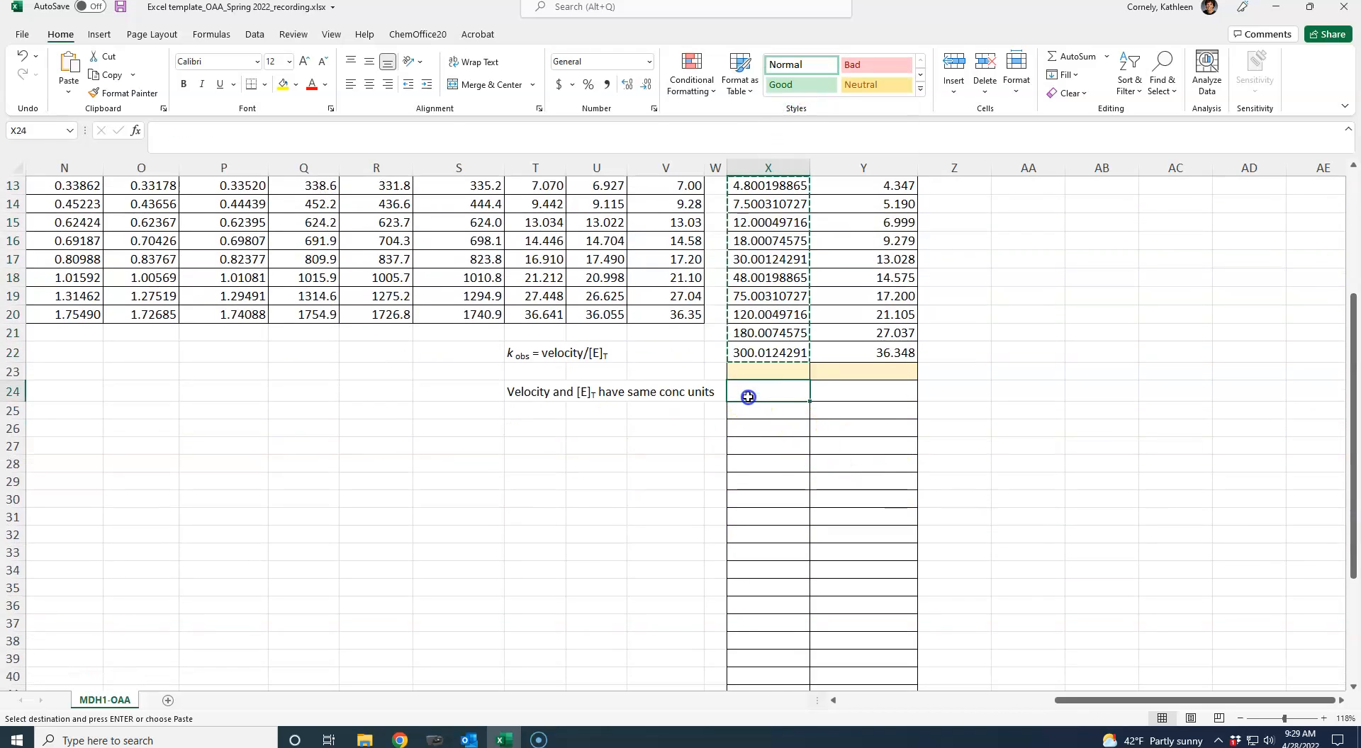
{"action": "right_click", "coordinate": [744, 394]}
{"action": "left_click", "coordinate": [804, 381]}
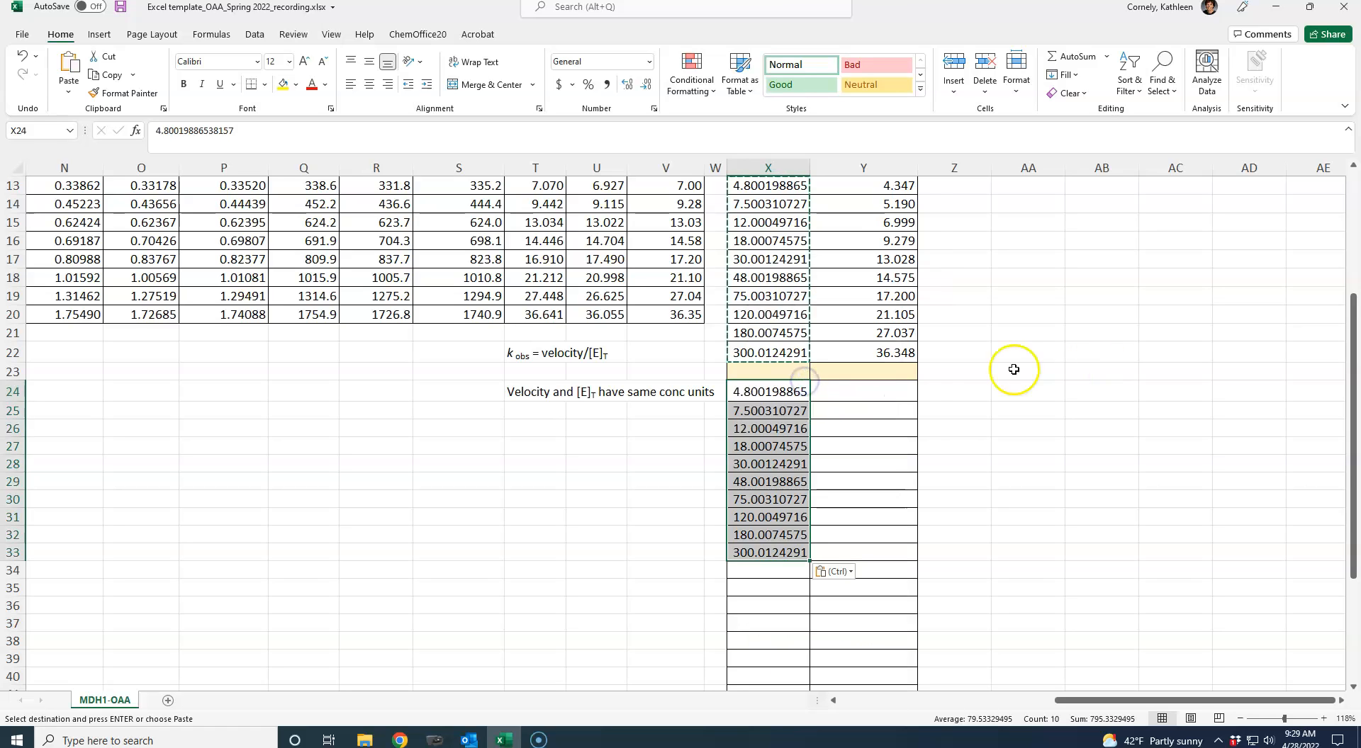
- Paste the same [OAA] values once more into X34:X43 of the Mathematica table
{"action": "left_click_drag", "start_coordinate": [1352, 510], "coordinate": [1351, 560]}
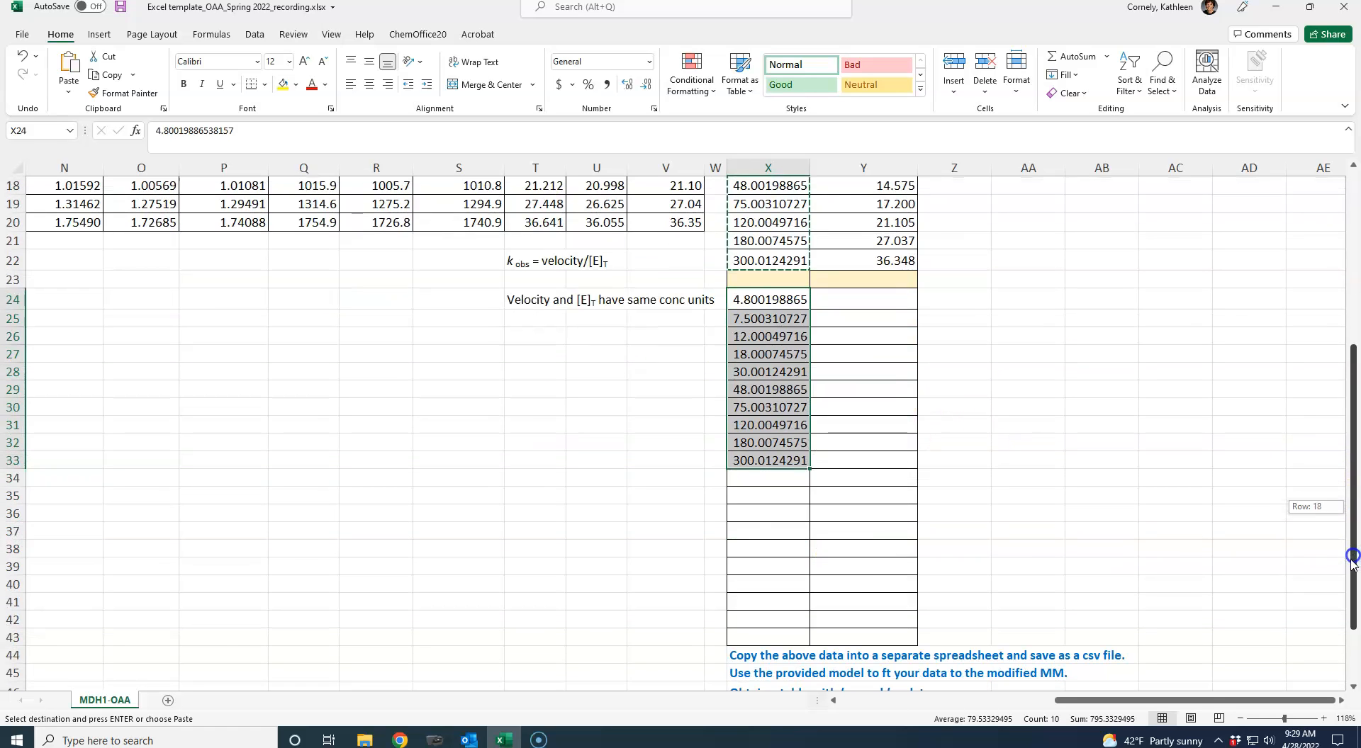
{"action": "right_click", "coordinate": [757, 482]}
{"action": "left_click", "coordinate": [810, 137]}
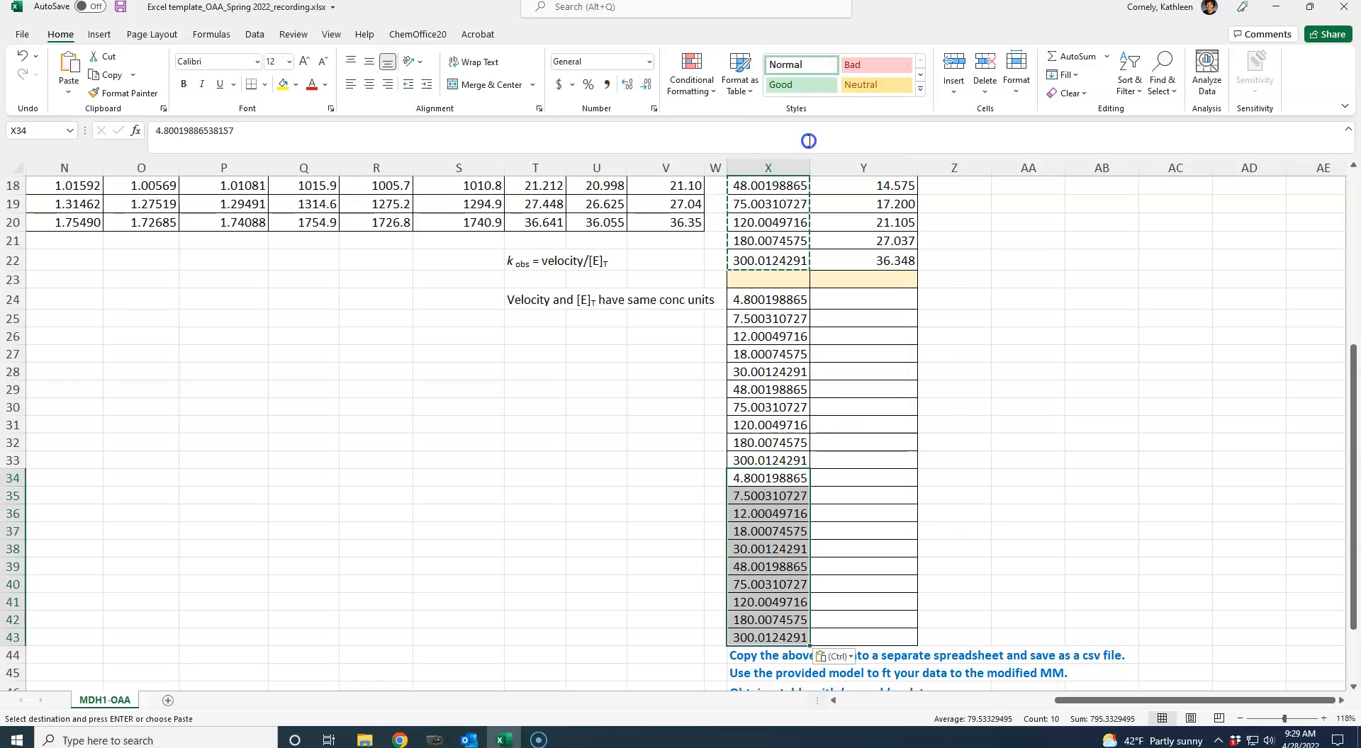
{"action": "left_click", "coordinate": [954, 299]}
- Copy the kobs 1 results in T11:T20 and paste them as values only into Y24:Y33
{"action": "left_click_drag", "start_coordinate": [1350, 434], "coordinate": [1354, 301]}
{"action": "left_click_drag", "start_coordinate": [536, 347], "coordinate": [537, 509]}
{"action": "right_click", "coordinate": [543, 459]}
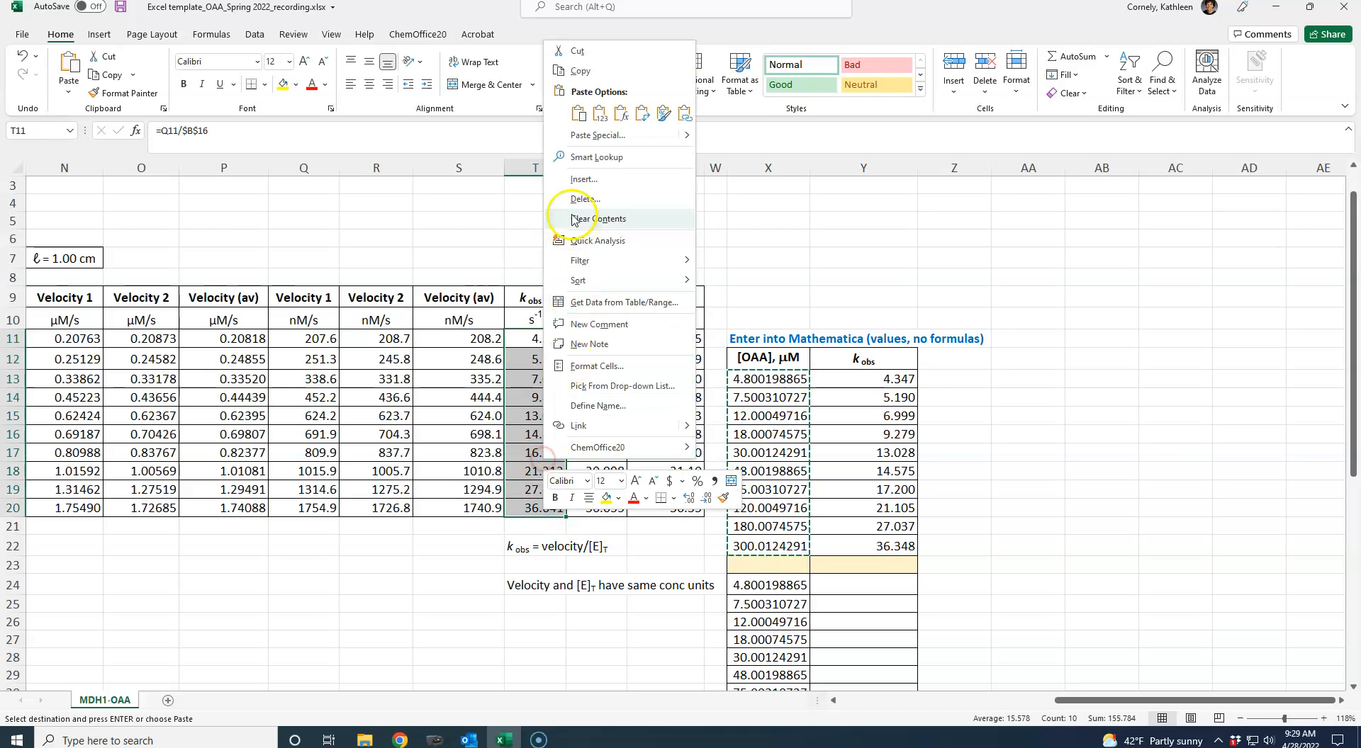
{"action": "left_click", "coordinate": [578, 71]}
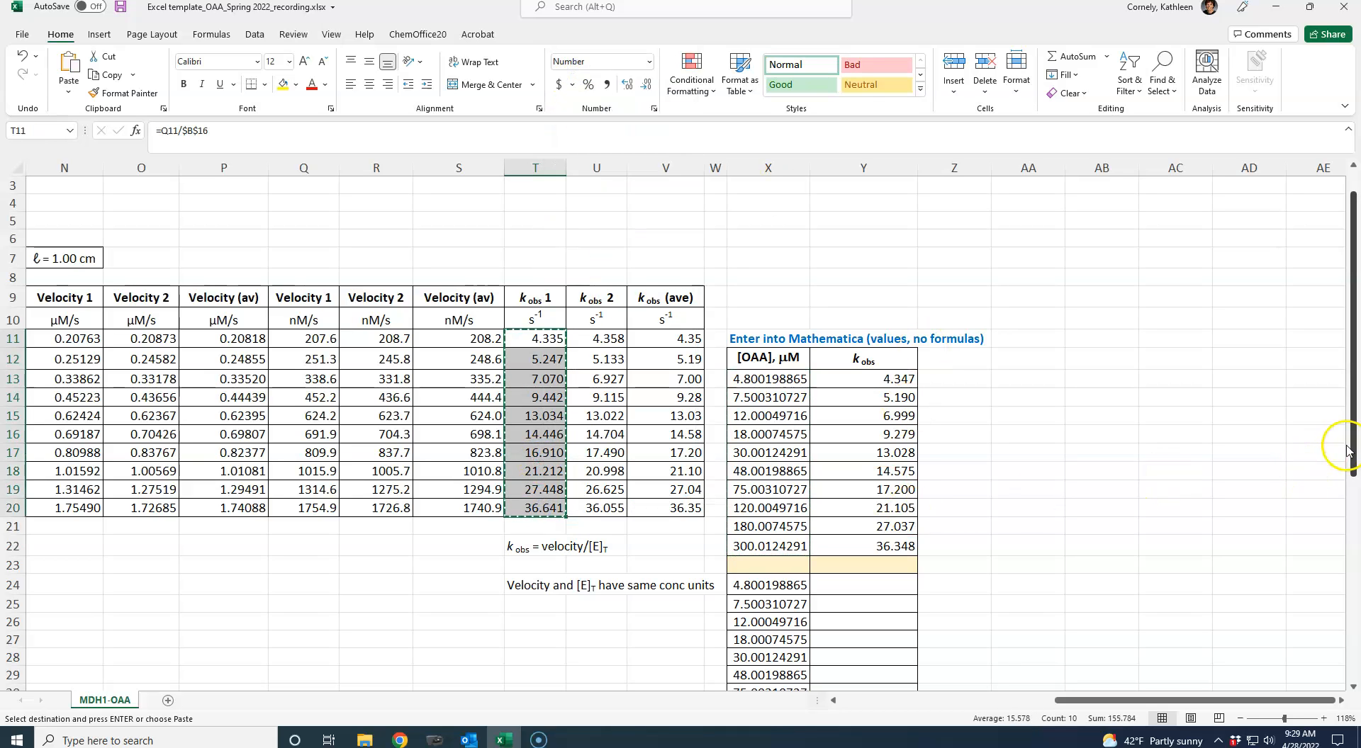
{"action": "scroll", "coordinate": [1346, 446], "scroll_direction": "down", "scroll_amount": 3}
{"action": "left_click", "coordinate": [851, 416]}
{"action": "right_click", "coordinate": [851, 415]}
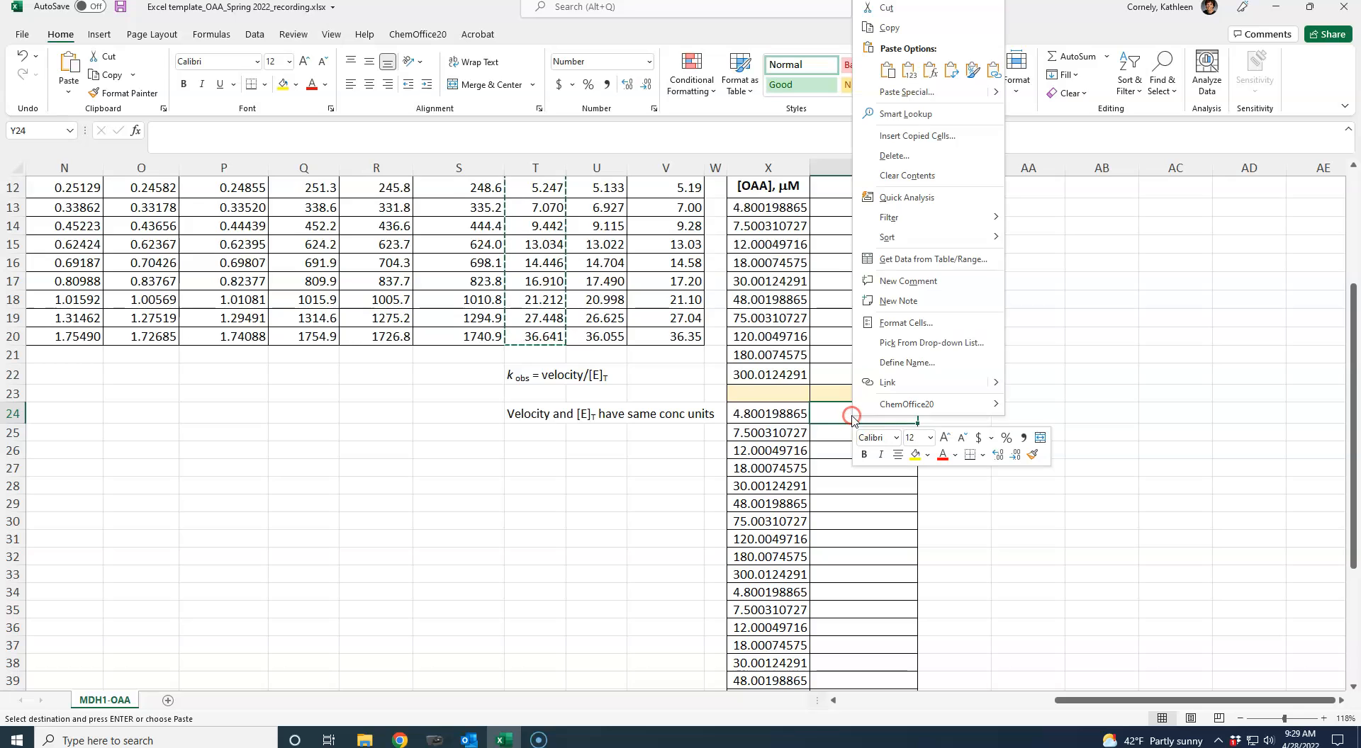
{"action": "left_click", "coordinate": [913, 73]}
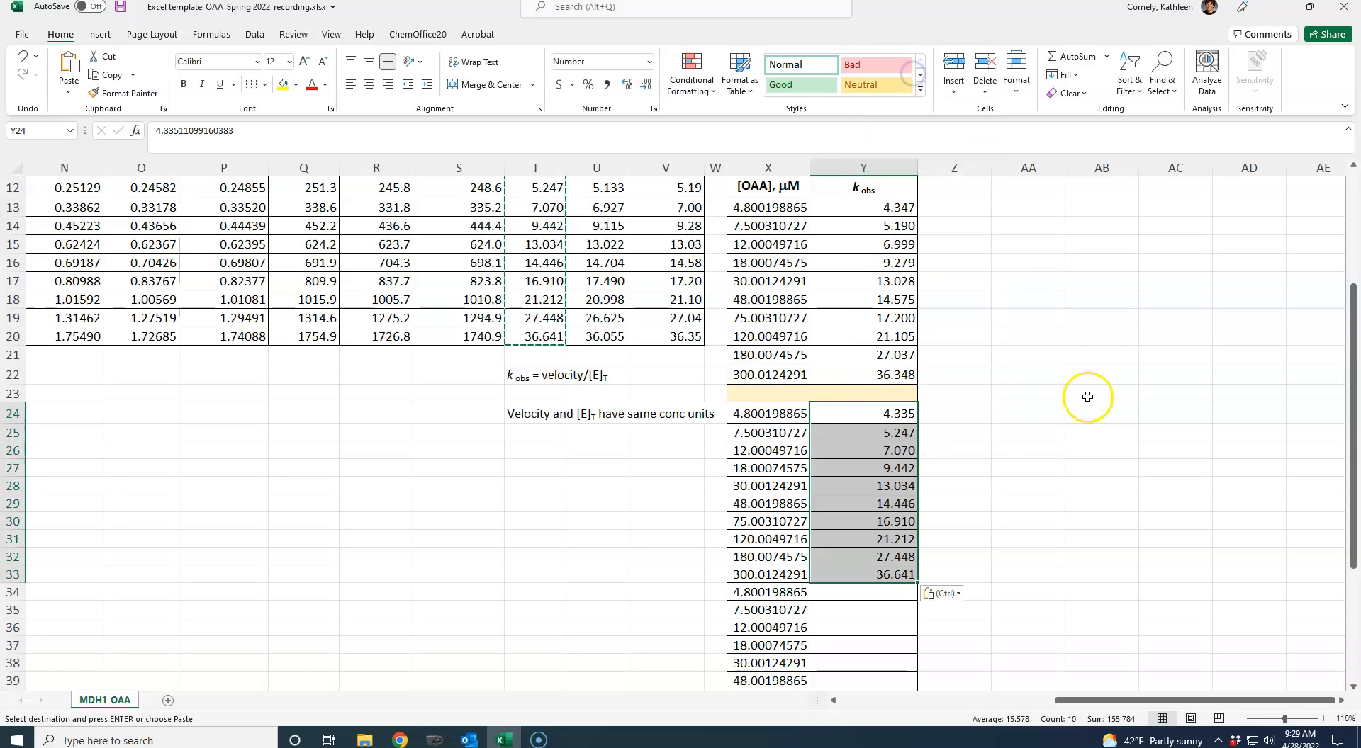
- Copy the kobs 2 results in U11:U20 and paste them as values only into Y34:Y43
{"action": "left_click_drag", "start_coordinate": [1352, 415], "coordinate": [1352, 319]}
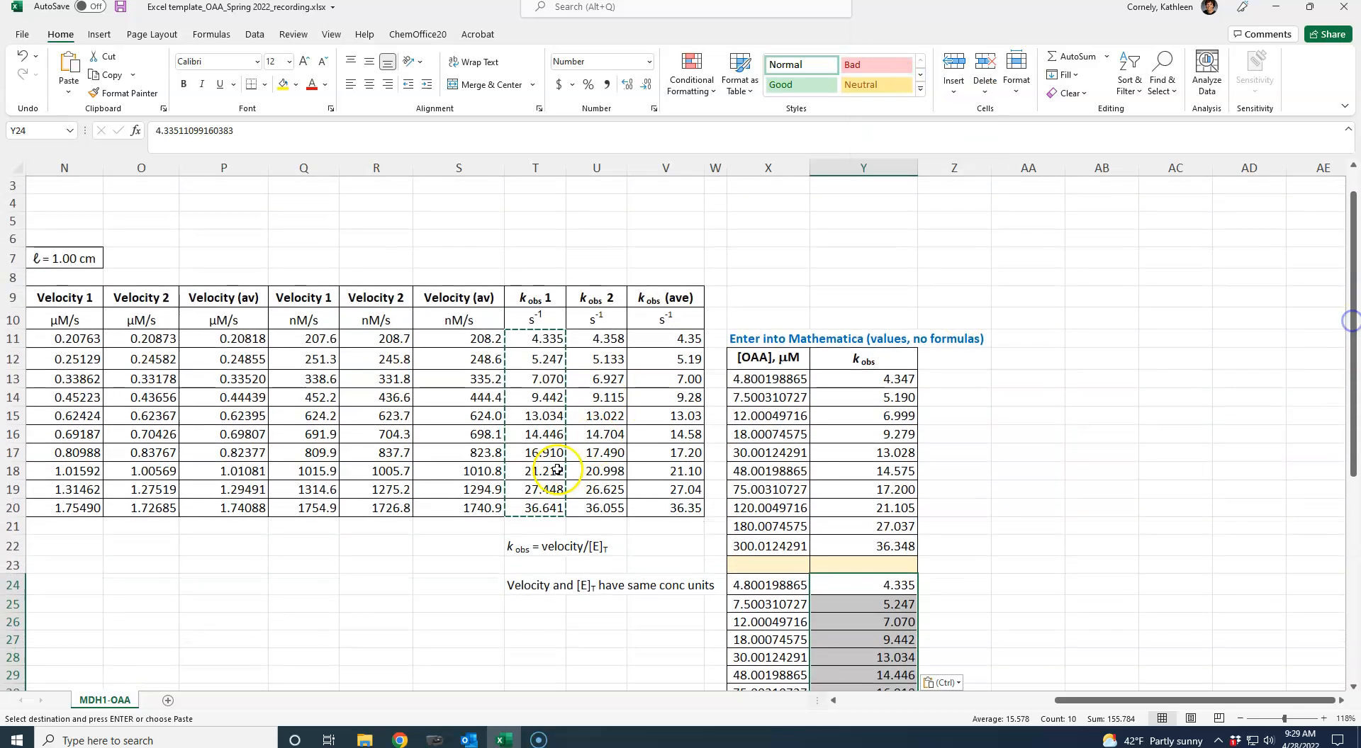
{"action": "left_click_drag", "start_coordinate": [596, 340], "coordinate": [615, 510]}
{"action": "right_click", "coordinate": [608, 467]}
{"action": "left_click", "coordinate": [643, 72]}
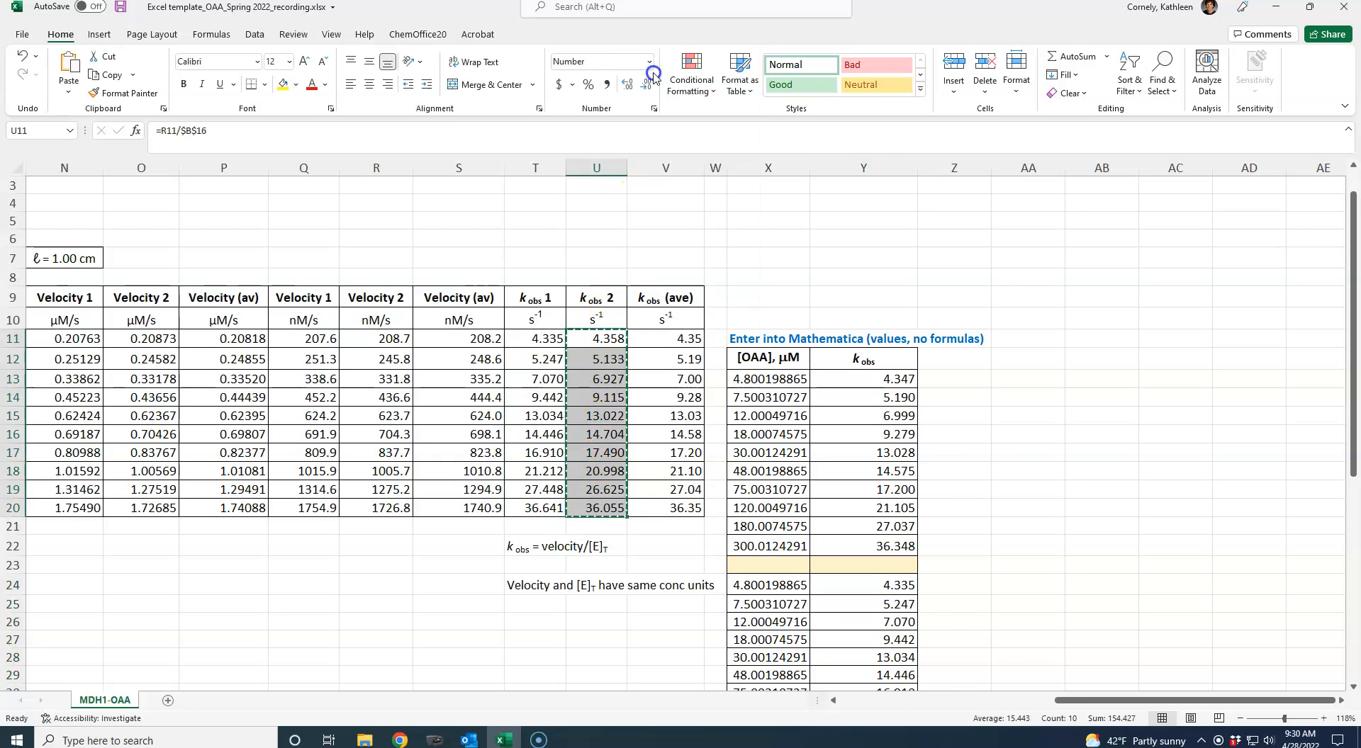
{"action": "left_click_drag", "start_coordinate": [1347, 418], "coordinate": [1342, 605]}
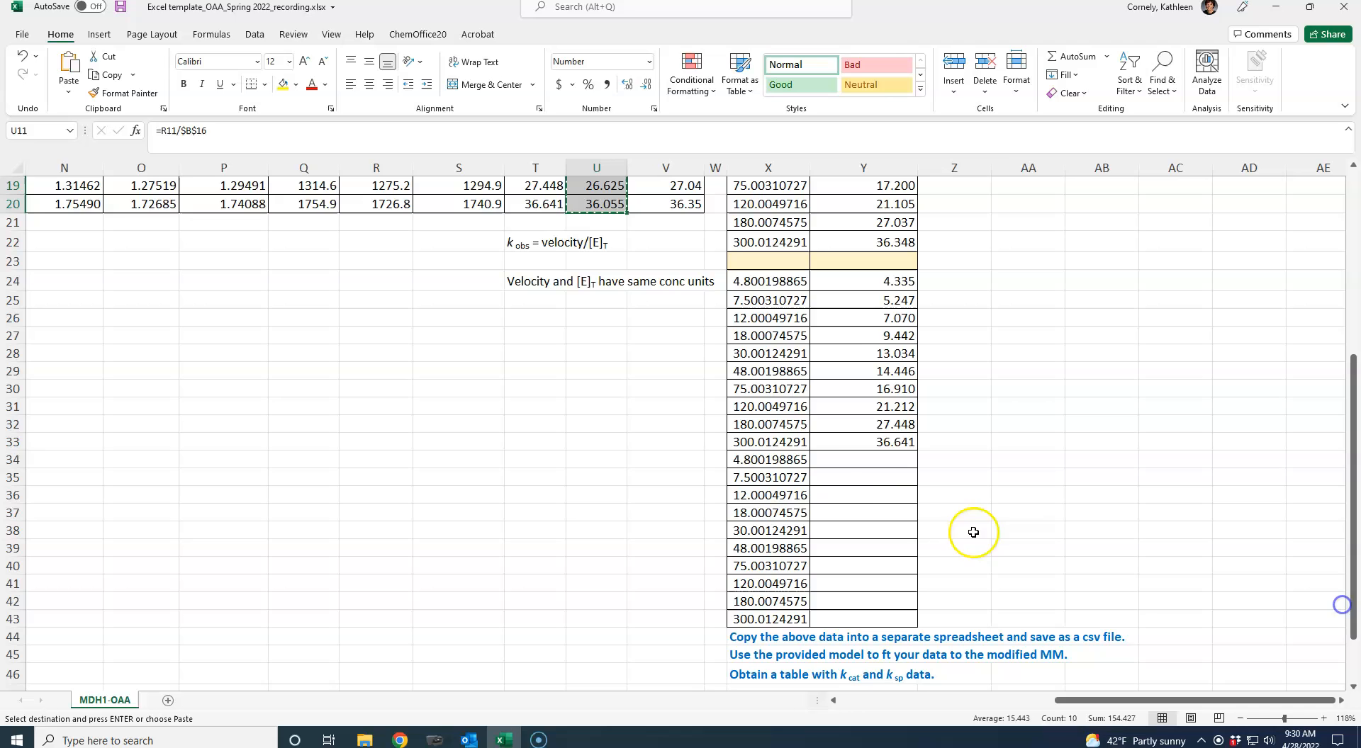
{"action": "right_click", "coordinate": [856, 461]}
{"action": "left_click", "coordinate": [907, 120]}
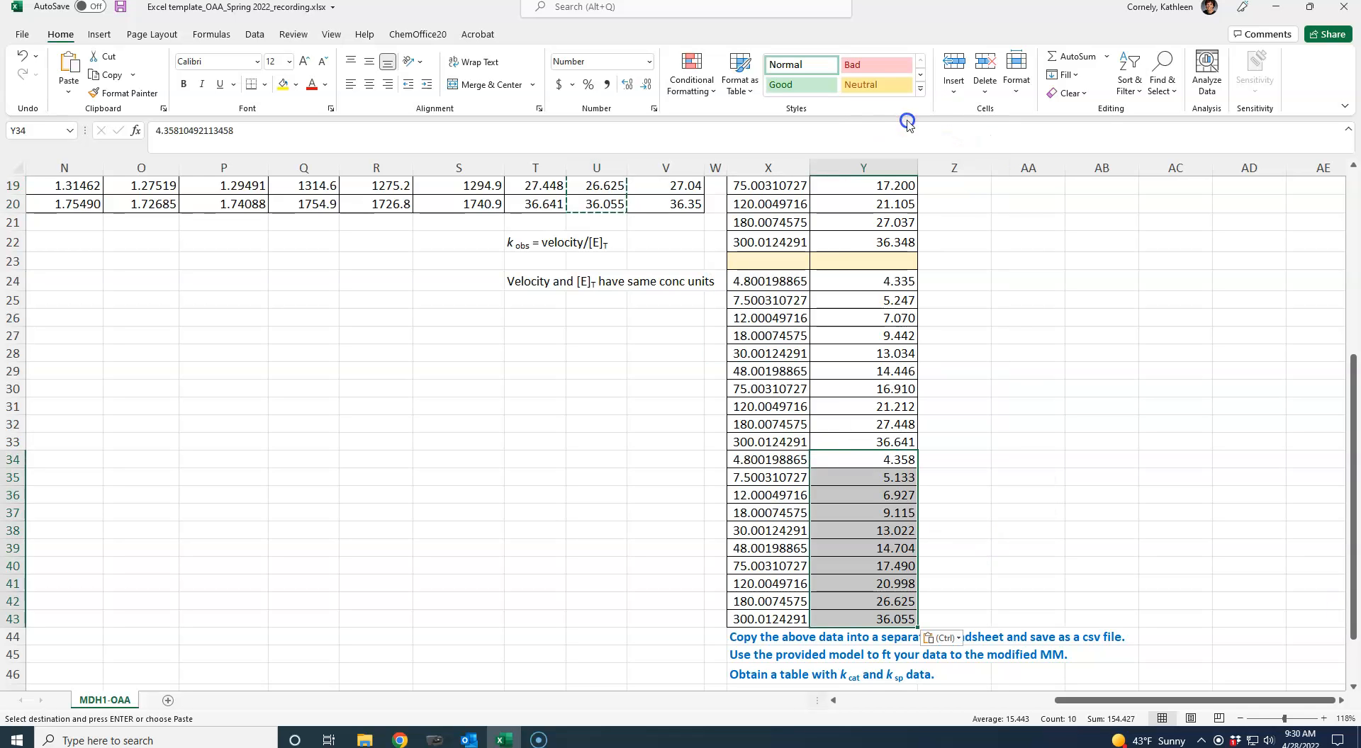
{"action": "left_click", "coordinate": [1021, 353]}
- Create a new blank workbook to hold the data for Mathematica
{"action": "left_click_drag", "start_coordinate": [1342, 533], "coordinate": [1351, 337]}
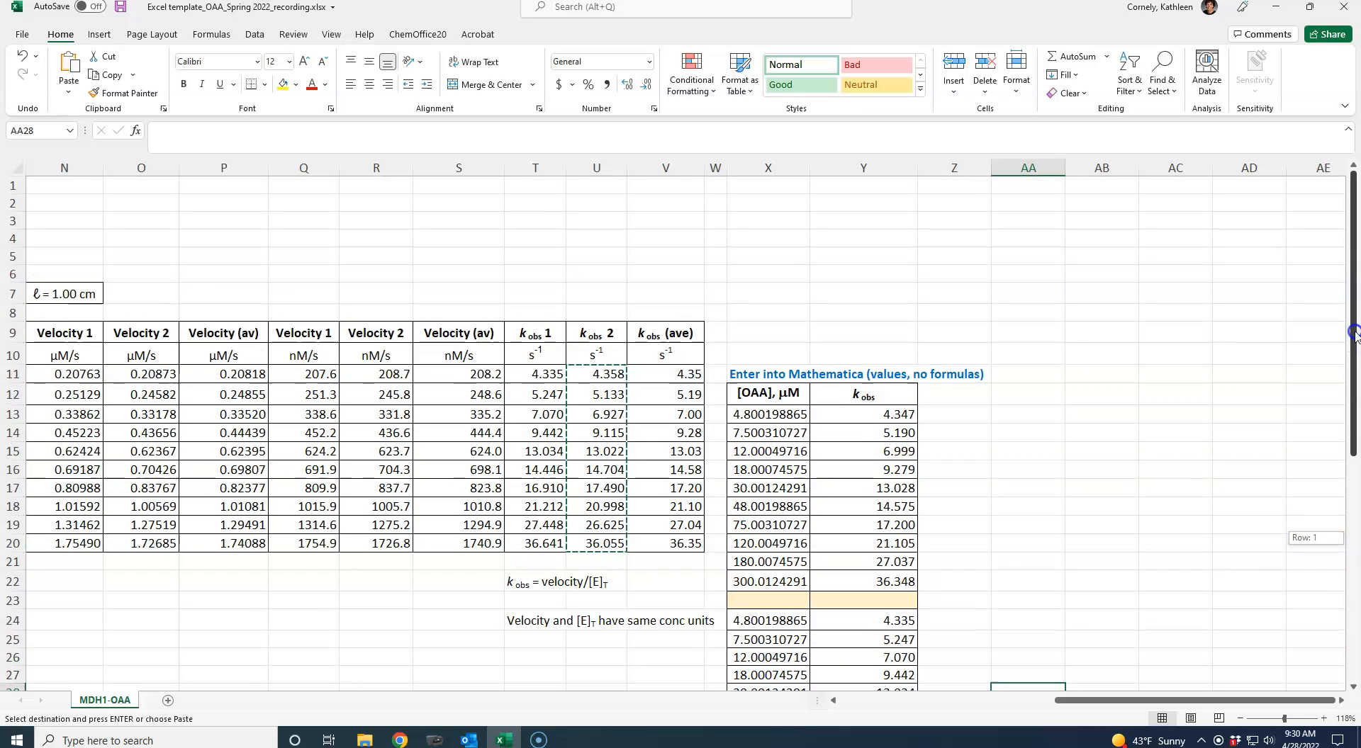
{"action": "left_click_drag", "start_coordinate": [1354, 333], "coordinate": [1353, 340]}
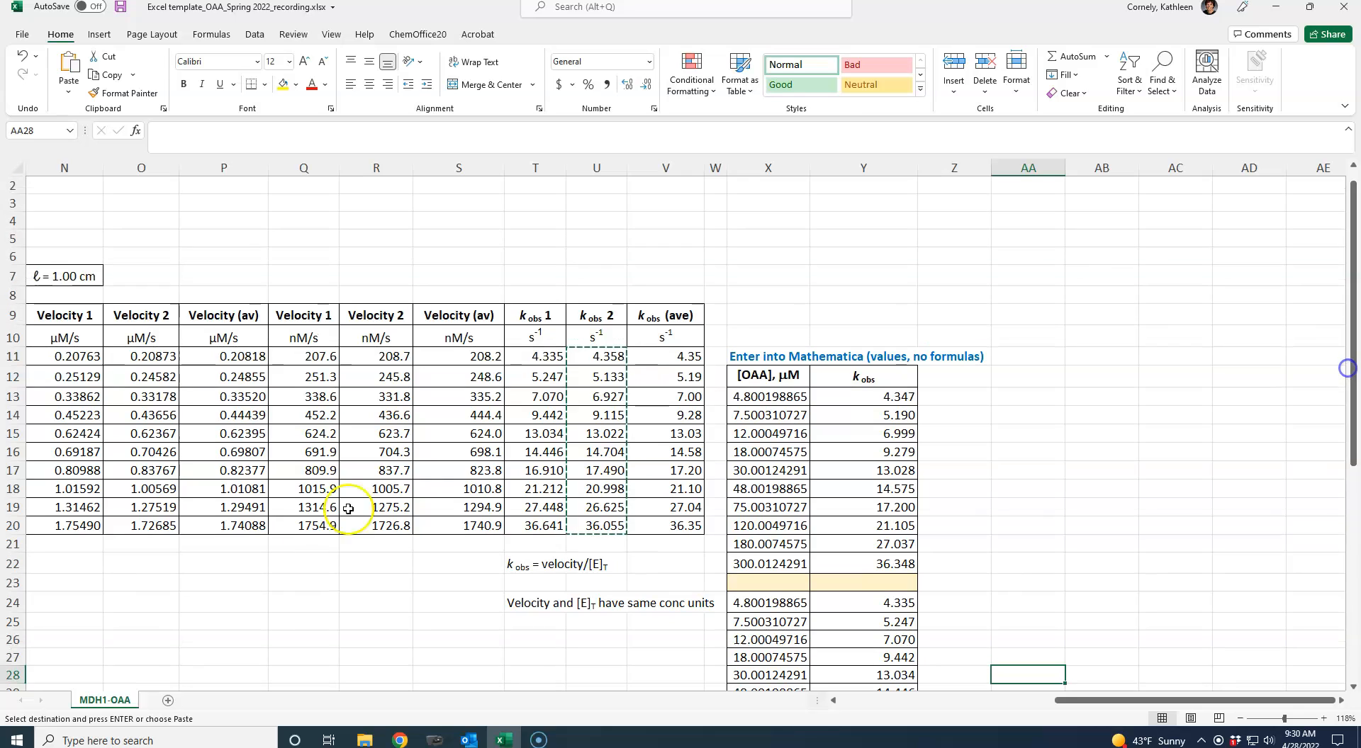
{"action": "left_click", "coordinate": [22, 34]}
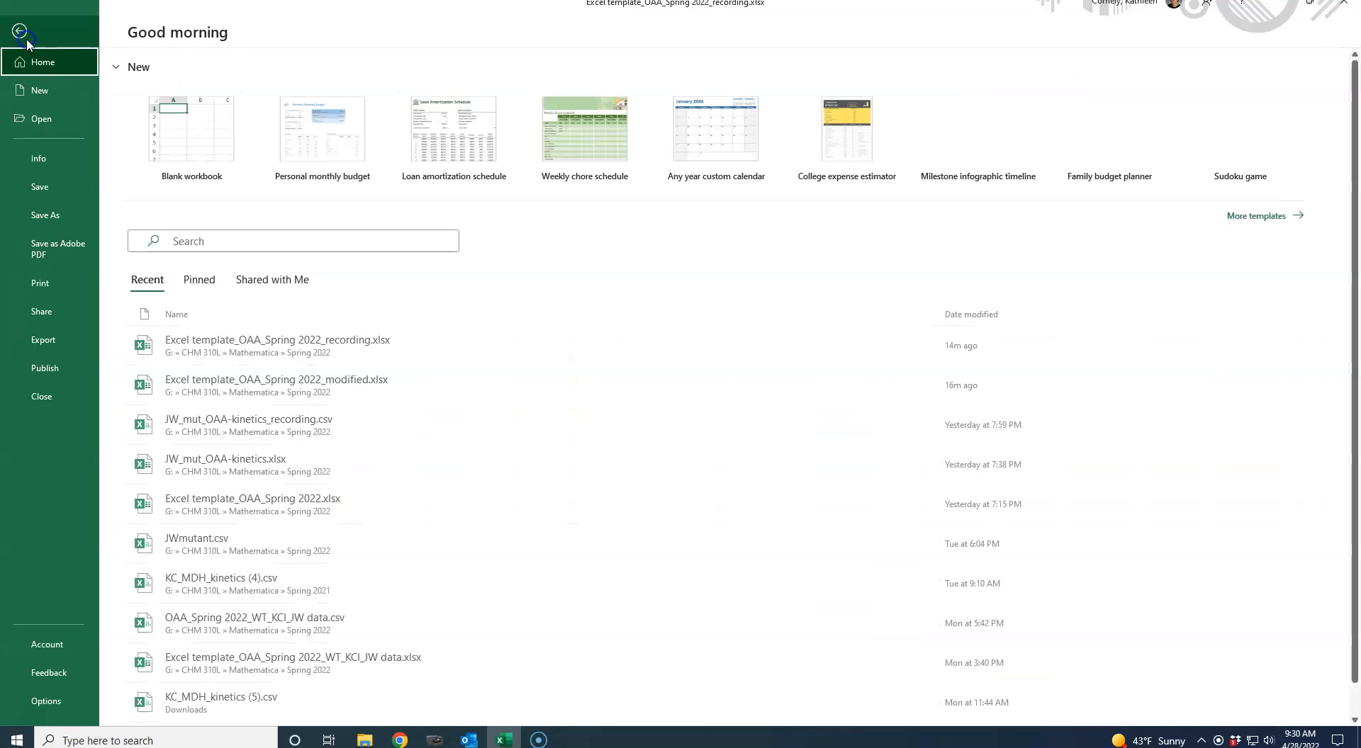
{"action": "left_click", "coordinate": [178, 140]}
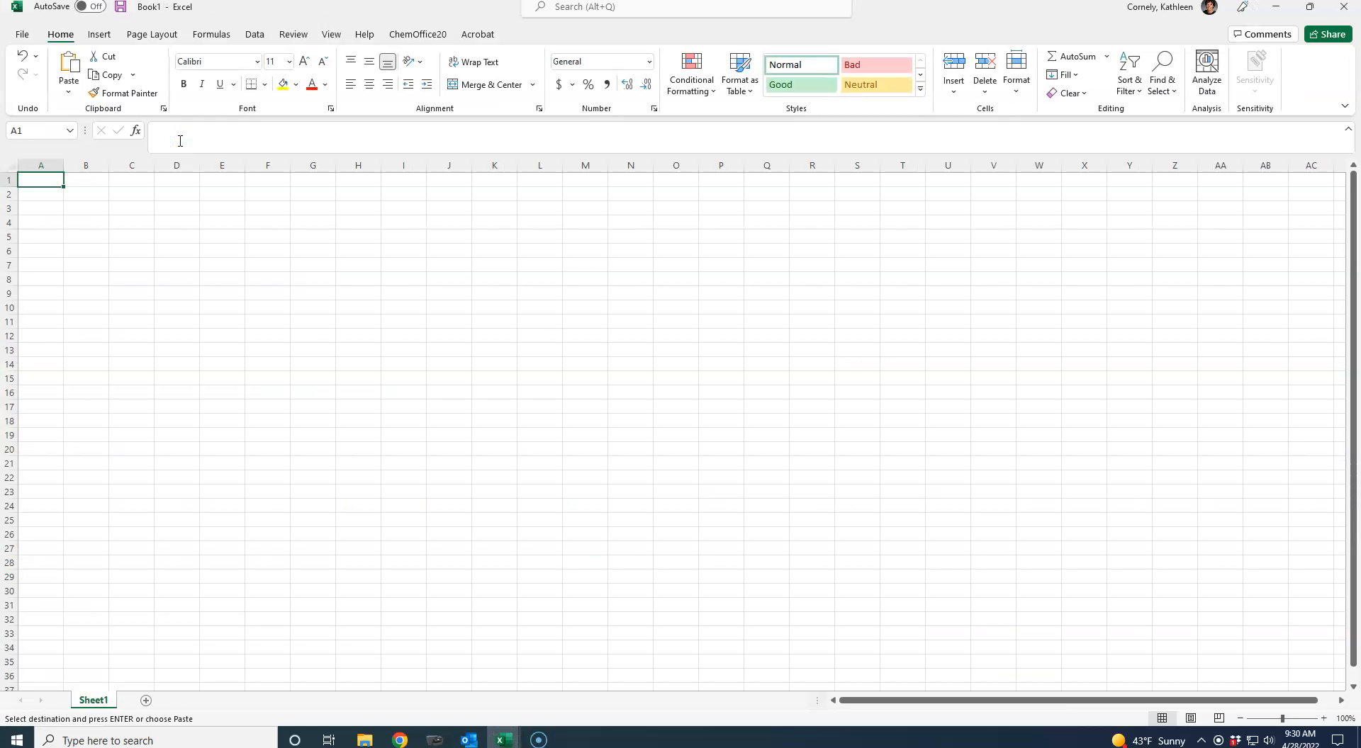
- Return to the OAA template workbook and copy the [OAA] and kobs data in X13:Y43
{"action": "mouse_move", "coordinate": [502, 737]}
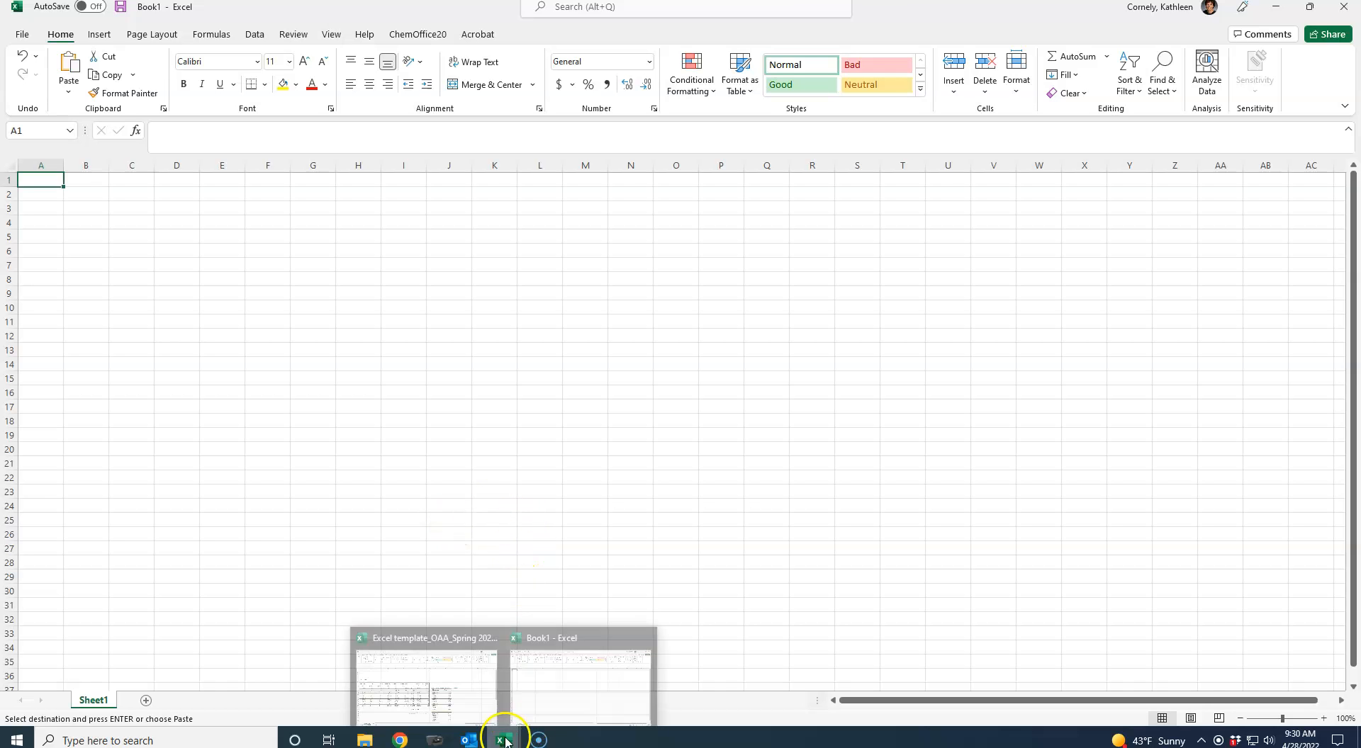
{"action": "left_click", "coordinate": [469, 698]}
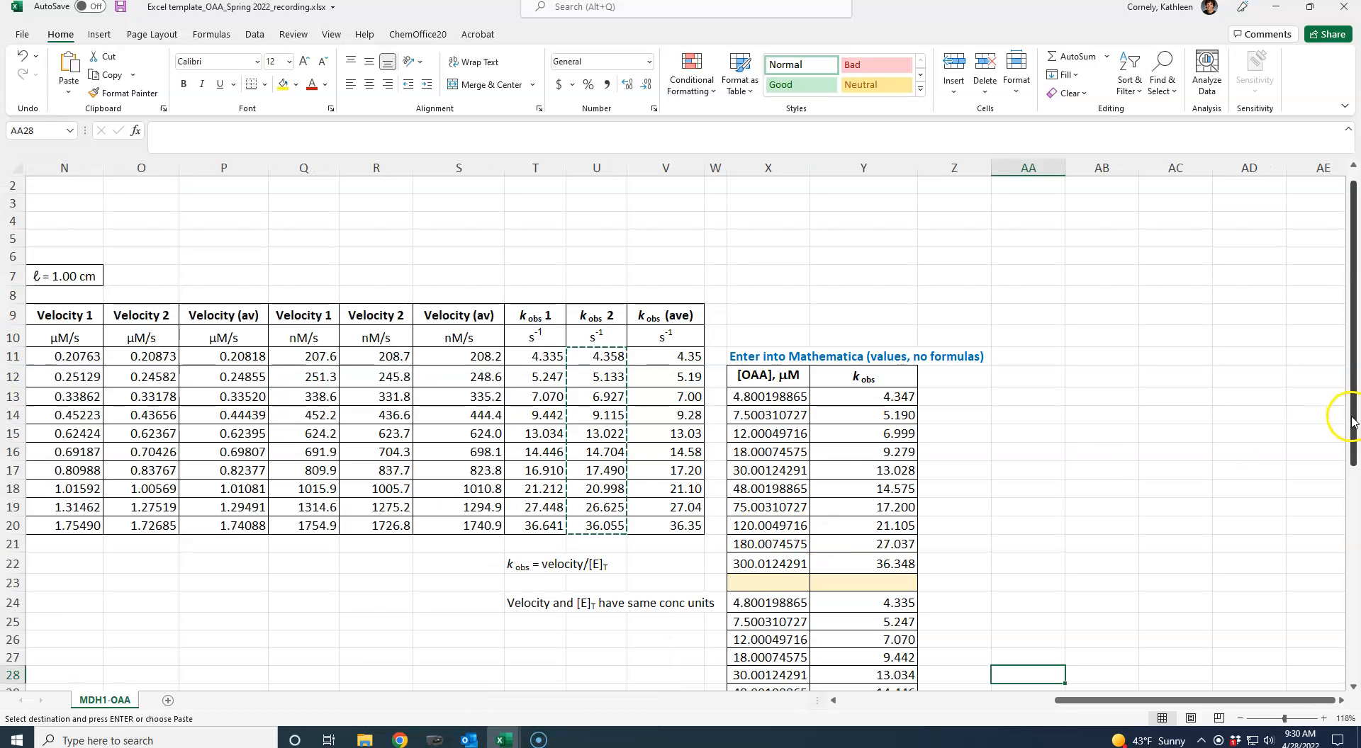
{"action": "left_click_drag", "start_coordinate": [1352, 422], "coordinate": [1345, 464]}
{"action": "left_click_drag", "start_coordinate": [746, 322], "coordinate": [866, 606]}
{"action": "right_click", "coordinate": [856, 558]}
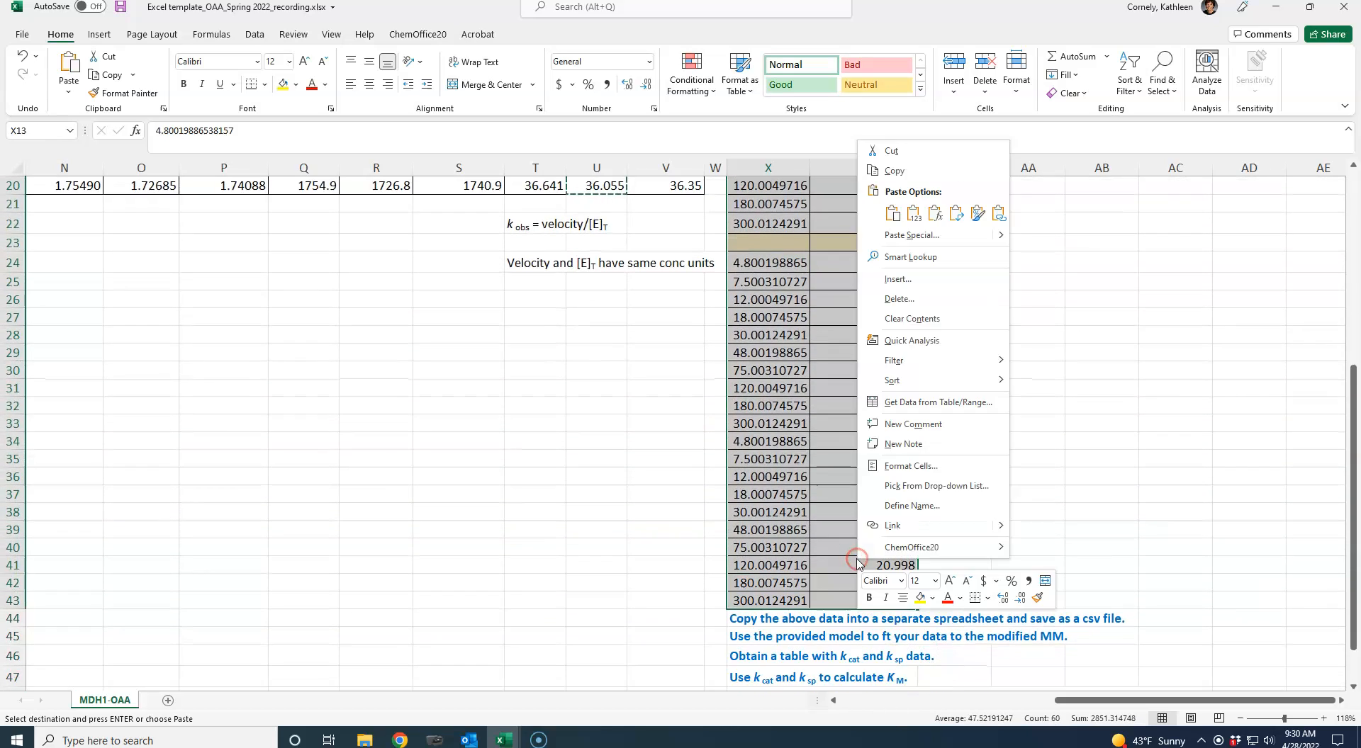
{"action": "left_click", "coordinate": [894, 171]}
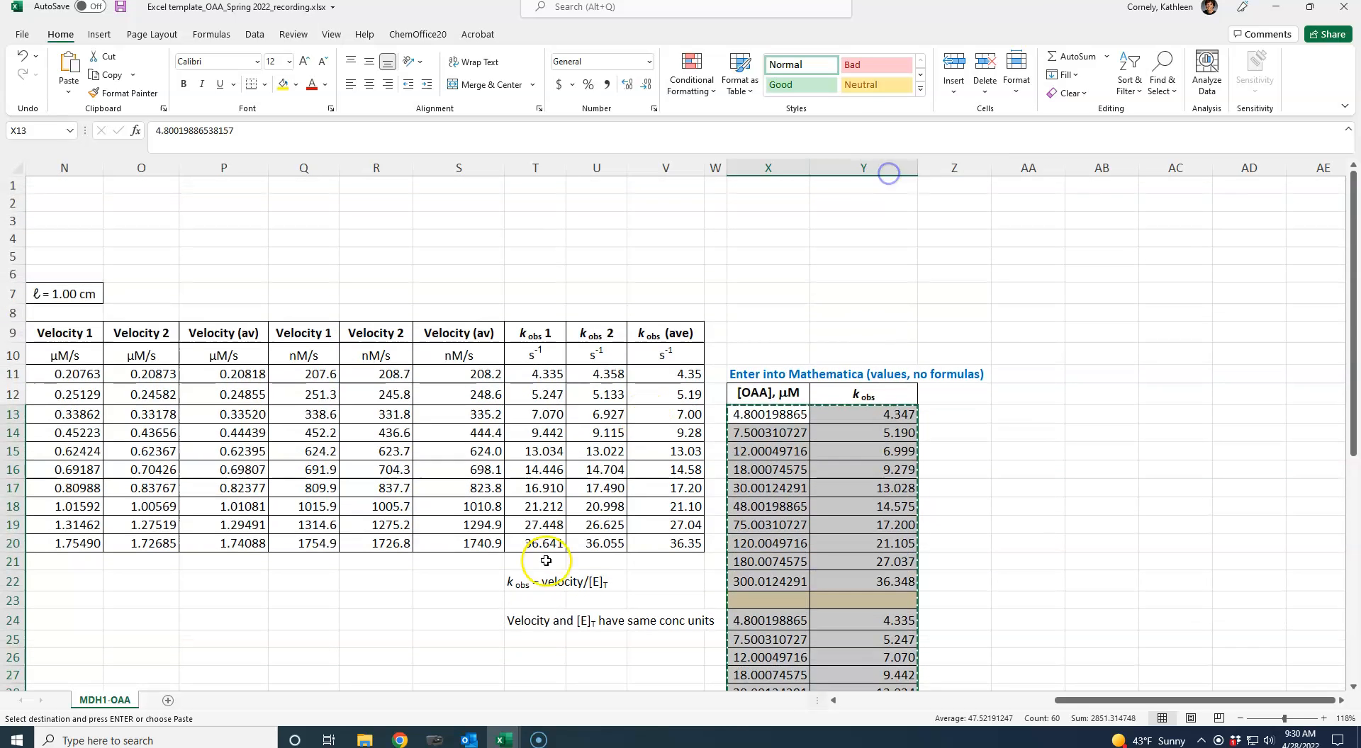
- Switch to the blank Book1 workbook and paste the copied [OAA] and kobs data starting at cell A1
{"action": "mouse_move", "coordinate": [508, 740]}
{"action": "left_click", "coordinate": [562, 689]}
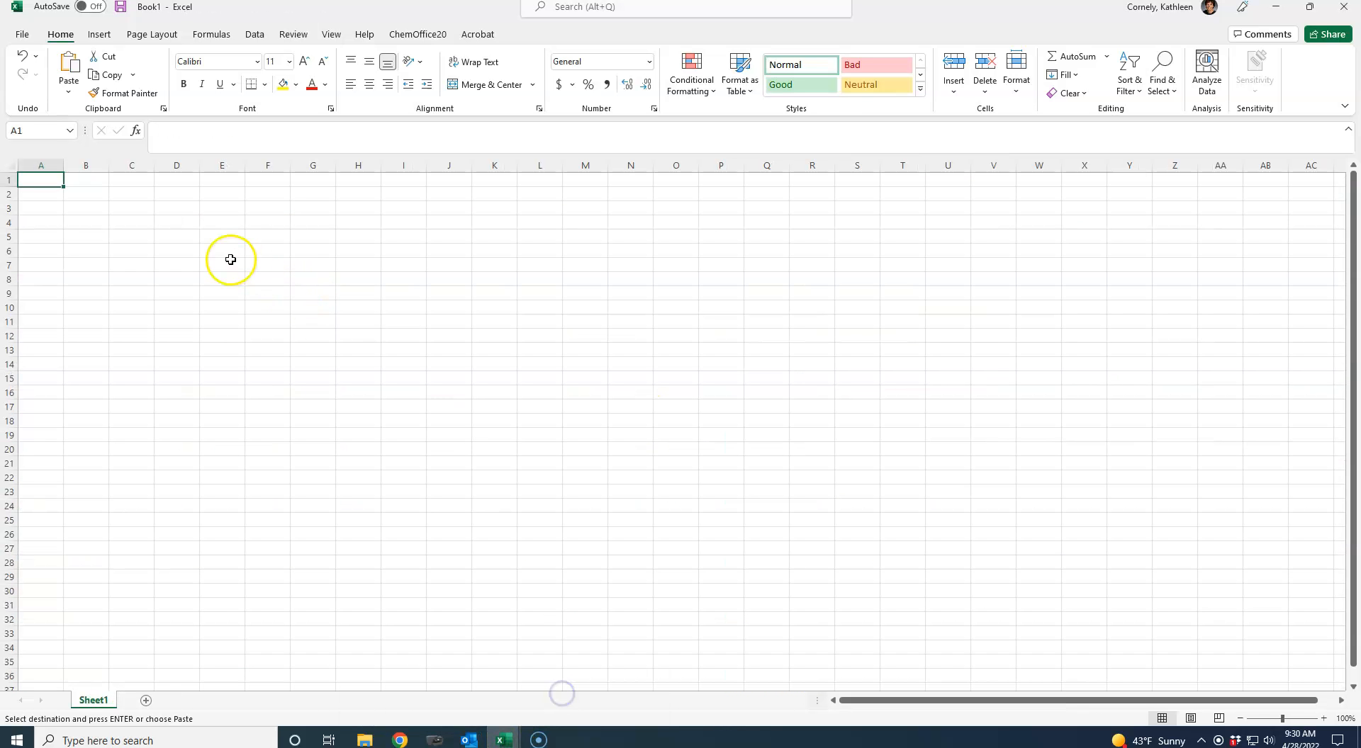
{"action": "key", "text": "ctrl+v"}
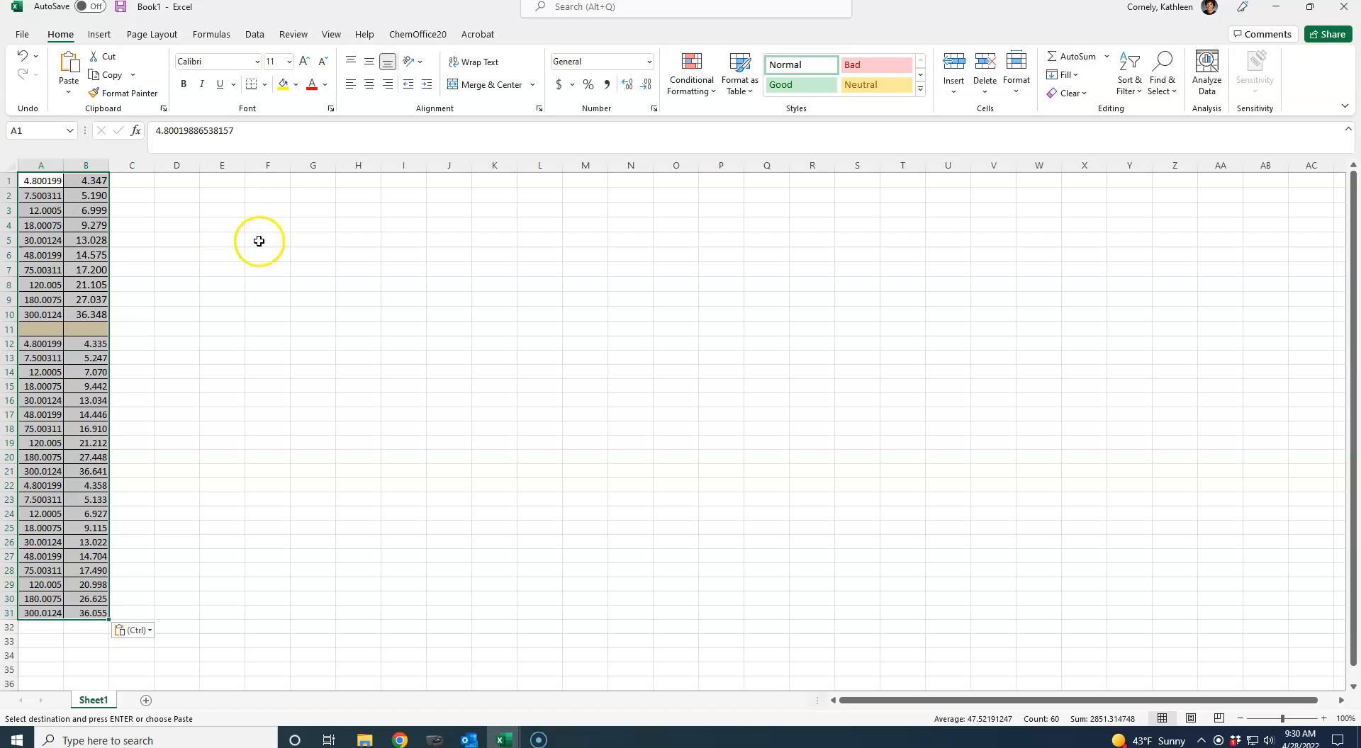
{"action": "left_click", "coordinate": [256, 241]}
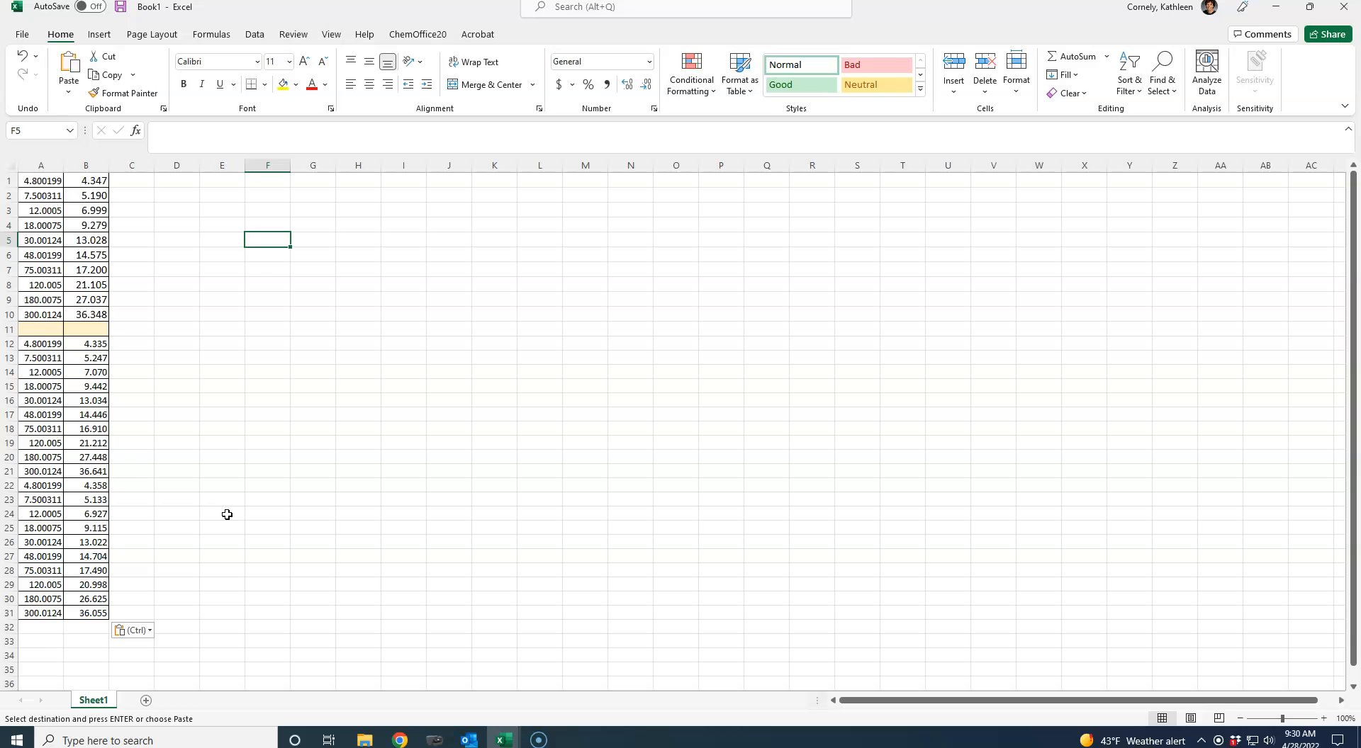
- Start saving the workbook under a new name and open the CHM 310L > Mathematica > Spring 2022 folder on the G: drive
{"action": "left_click", "coordinate": [54, 161]}
{"action": "left_click", "coordinate": [23, 37]}
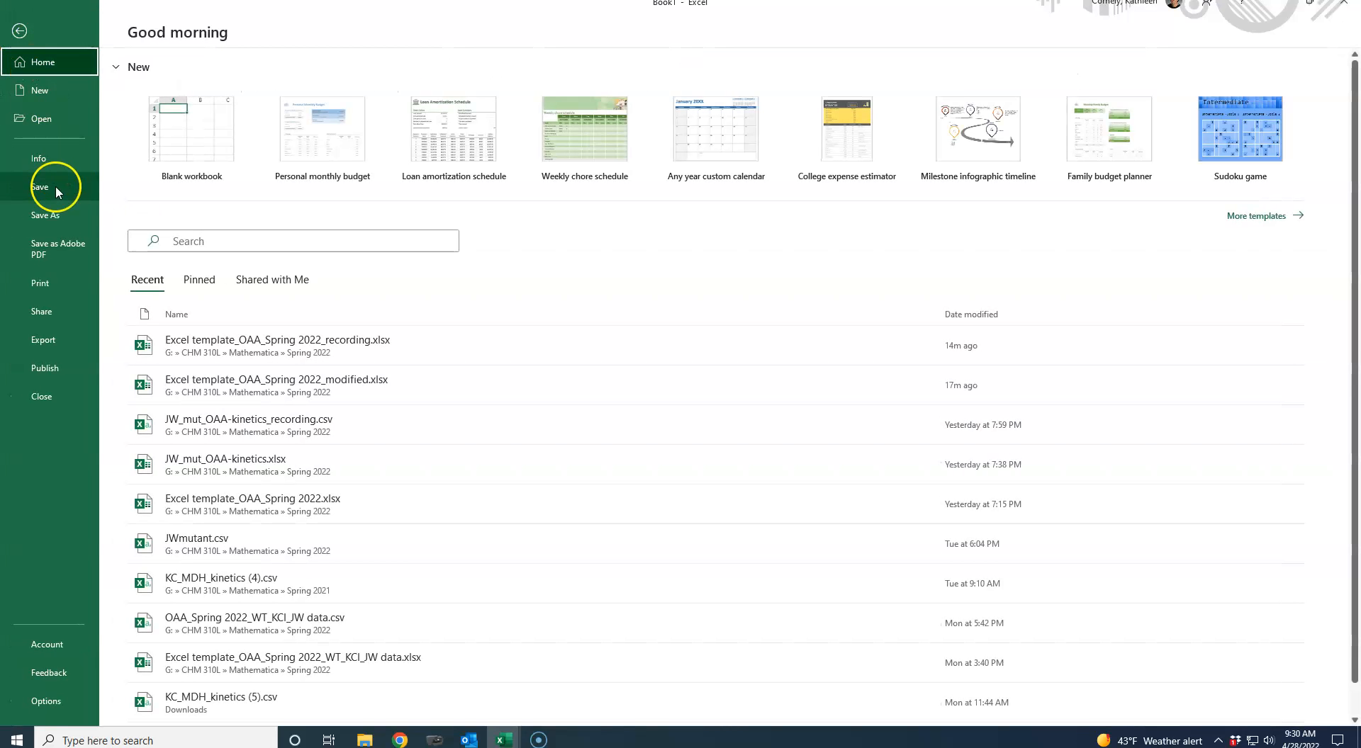
{"action": "left_click", "coordinate": [57, 212]}
{"action": "left_click", "coordinate": [185, 309]}
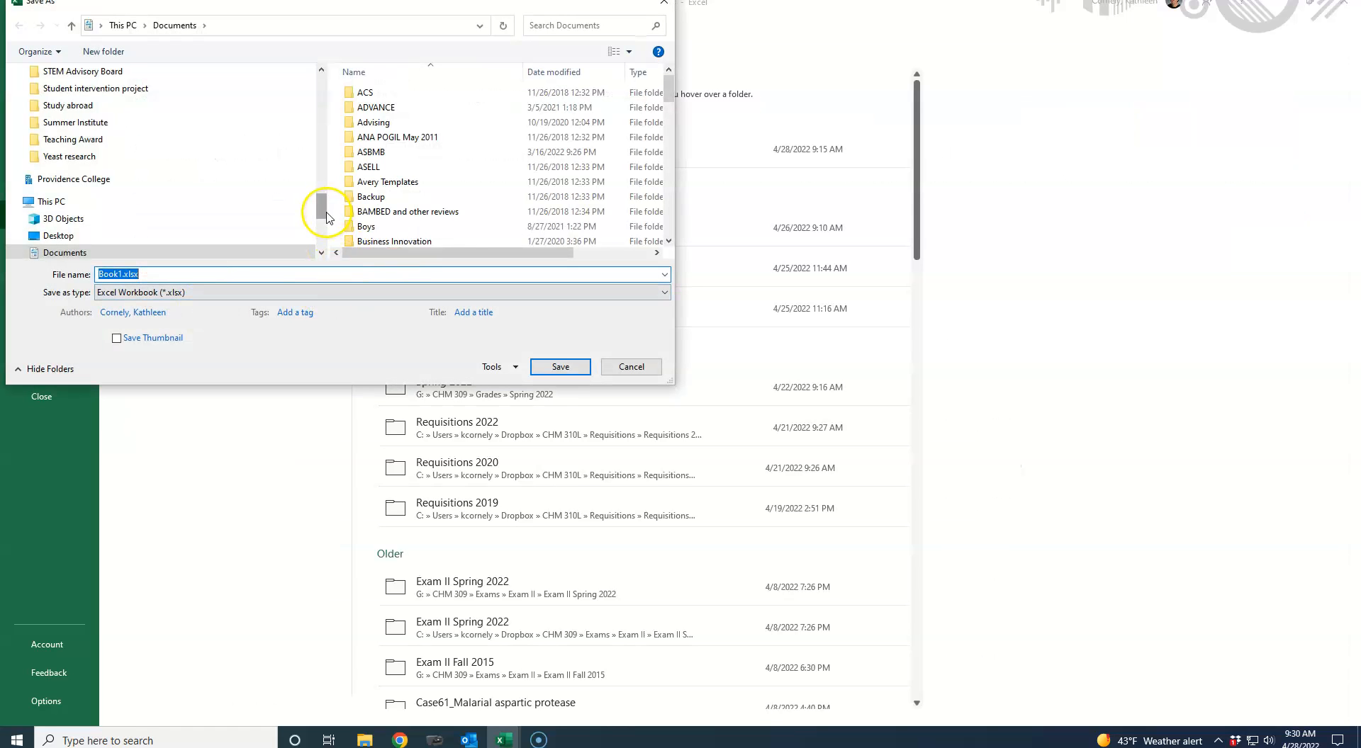
{"action": "scroll", "coordinate": [325, 206], "scroll_direction": "down", "scroll_amount": 4}
{"action": "left_click", "coordinate": [169, 139]}
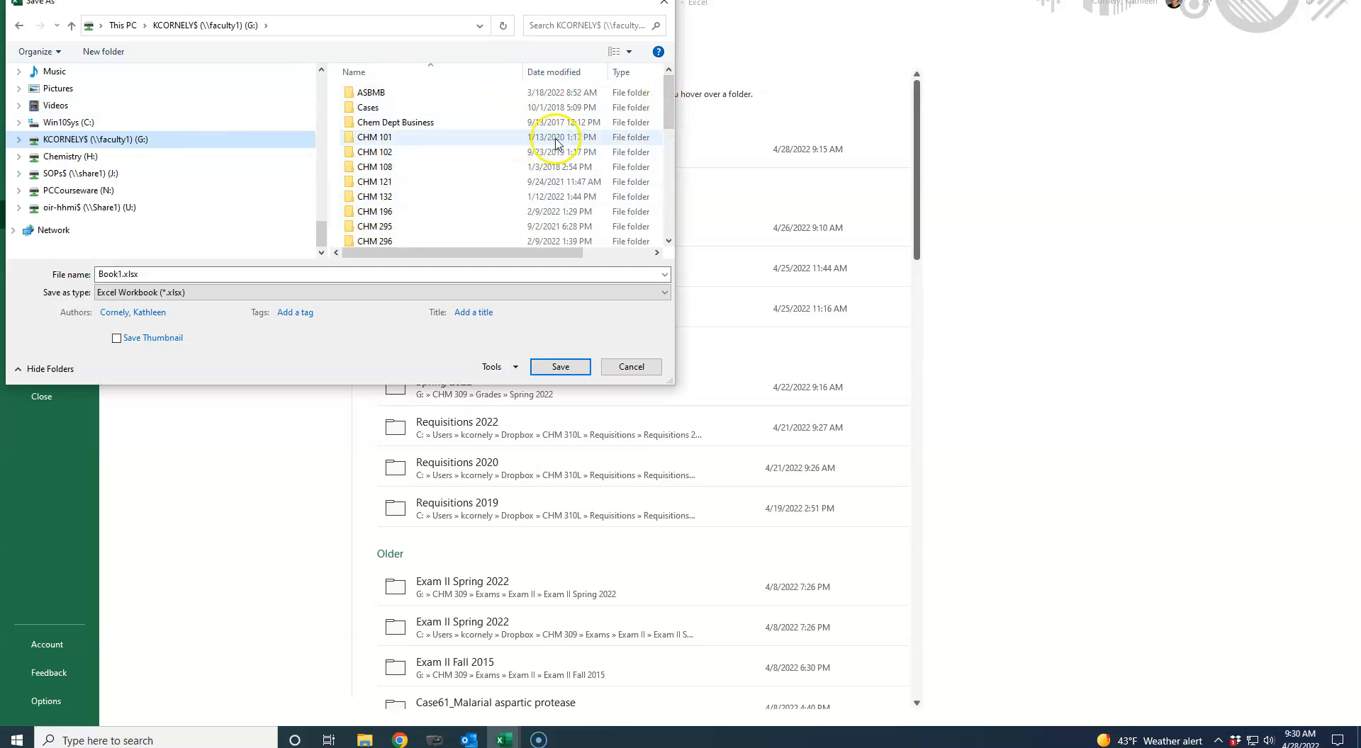
{"action": "left_click_drag", "start_coordinate": [668, 110], "coordinate": [666, 130]}
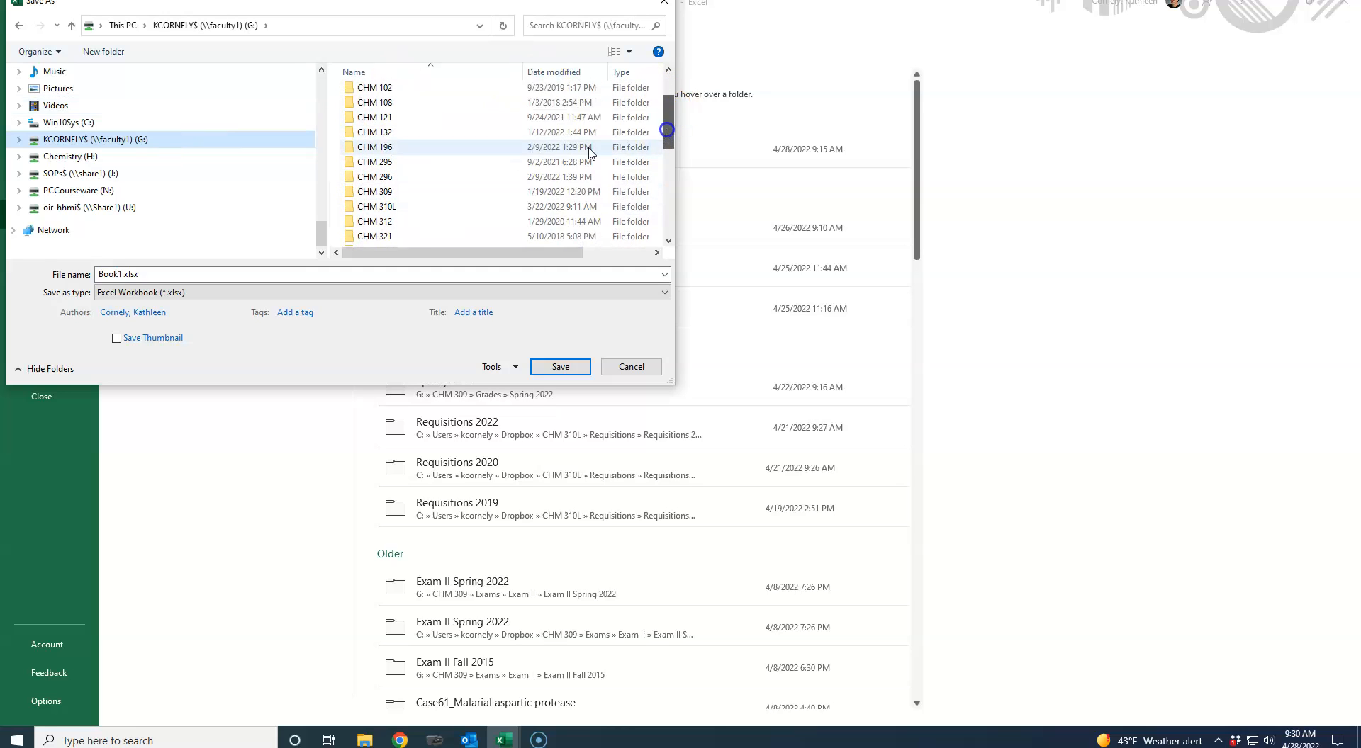
{"action": "double_click", "coordinate": [359, 207]}
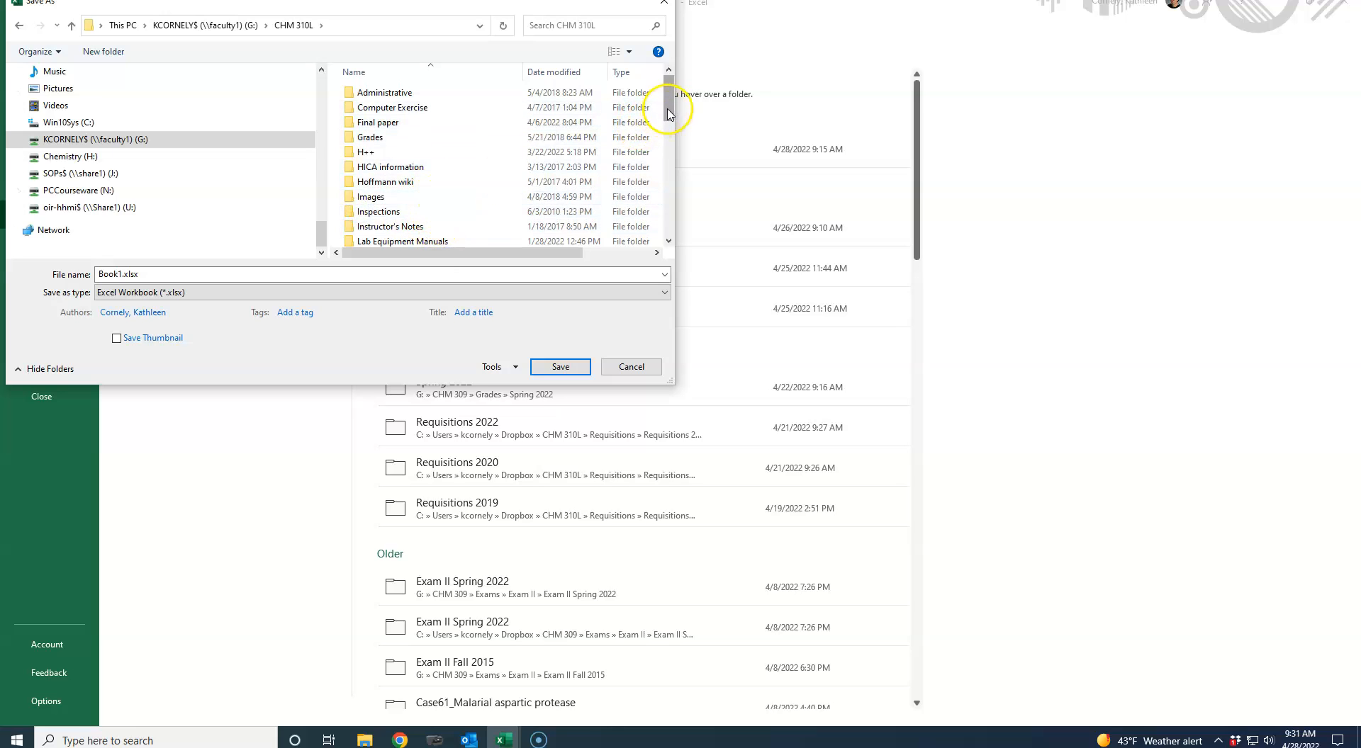
{"action": "left_click_drag", "start_coordinate": [668, 112], "coordinate": [666, 130]}
{"action": "double_click", "coordinate": [451, 236]}
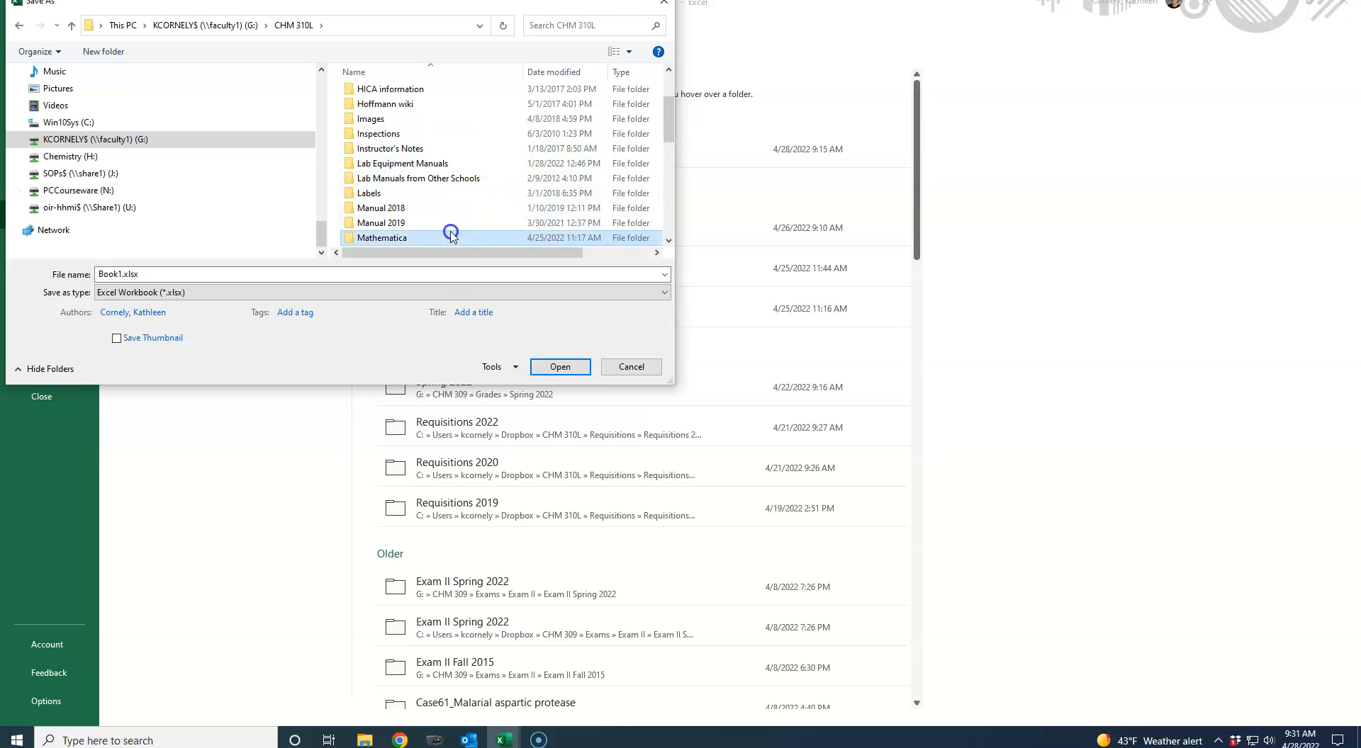
{"action": "double_click", "coordinate": [391, 93]}
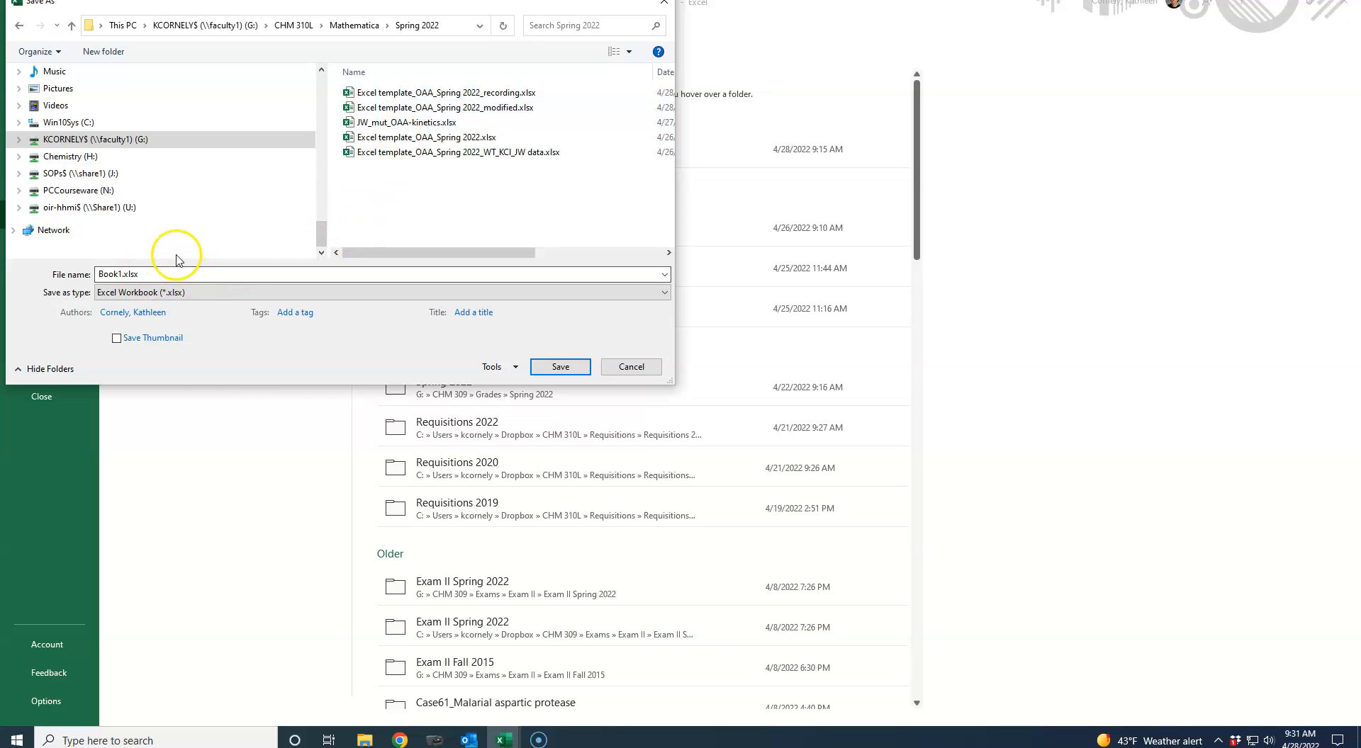
- Base the file name on the existing JW_mut_OAA-kinetics file and extend it to JW_mut_OAA-kinetics_recording
{"action": "left_click", "coordinate": [365, 124]}
{"action": "left_click", "coordinate": [183, 274]}
{"action": "left_click", "coordinate": [186, 274]}
{"action": "type", "text": "_recording"}
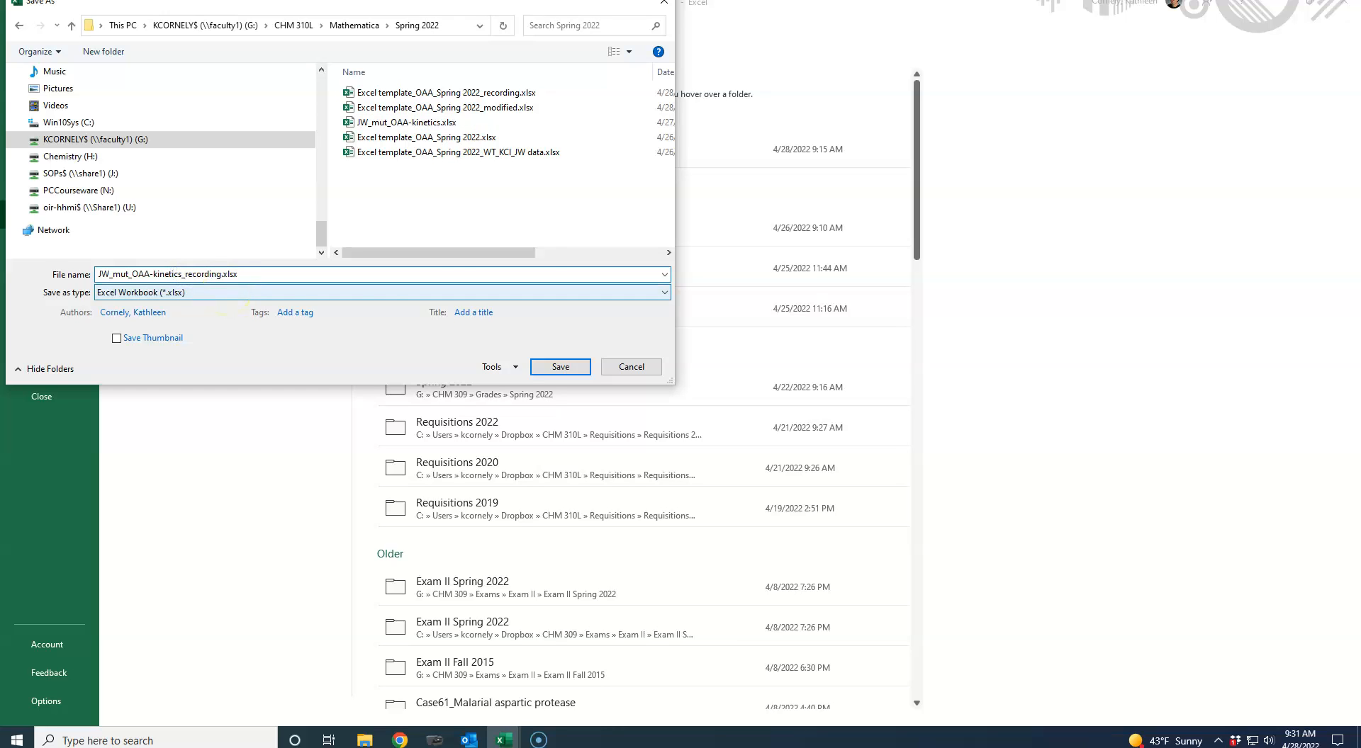
- Set the file type to CSV UTF-8 (Comma delimited) and save, replacing the existing file of the same name
{"action": "left_click", "coordinate": [659, 292]}
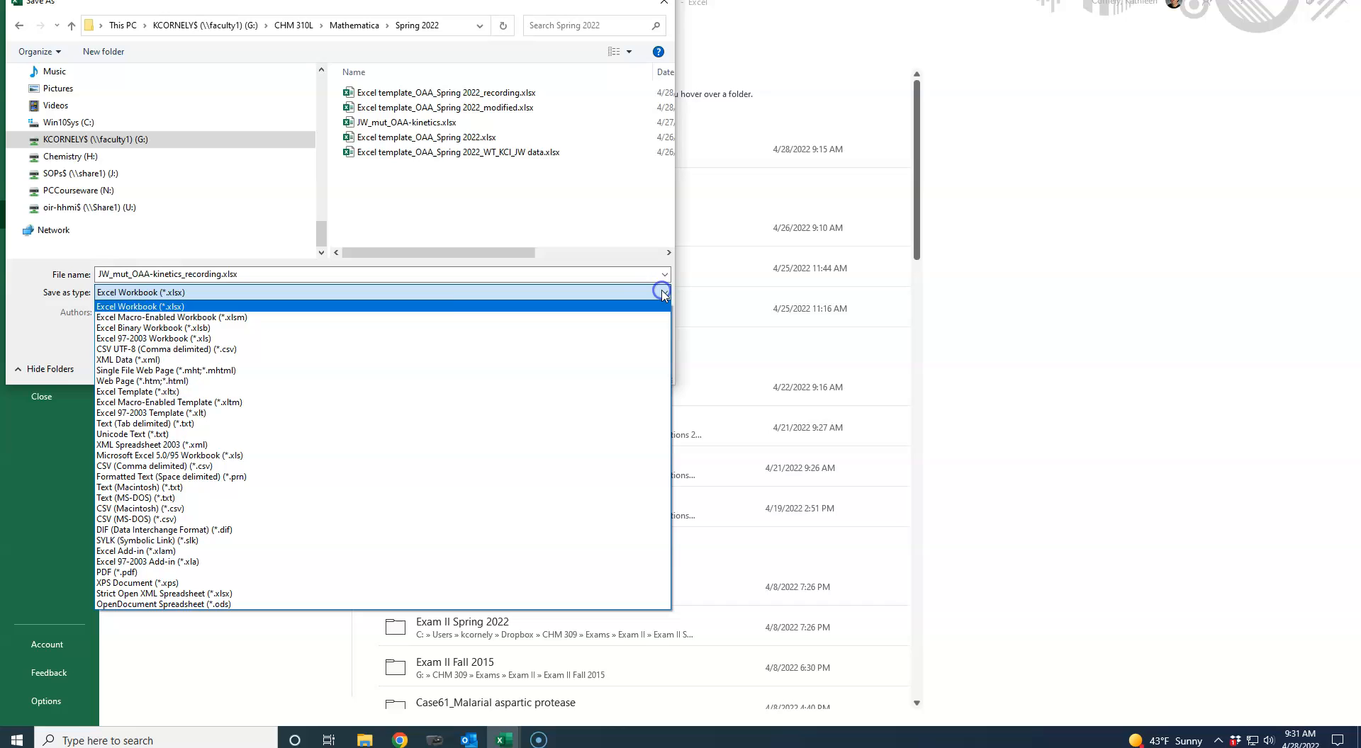
{"action": "left_click", "coordinate": [183, 350]}
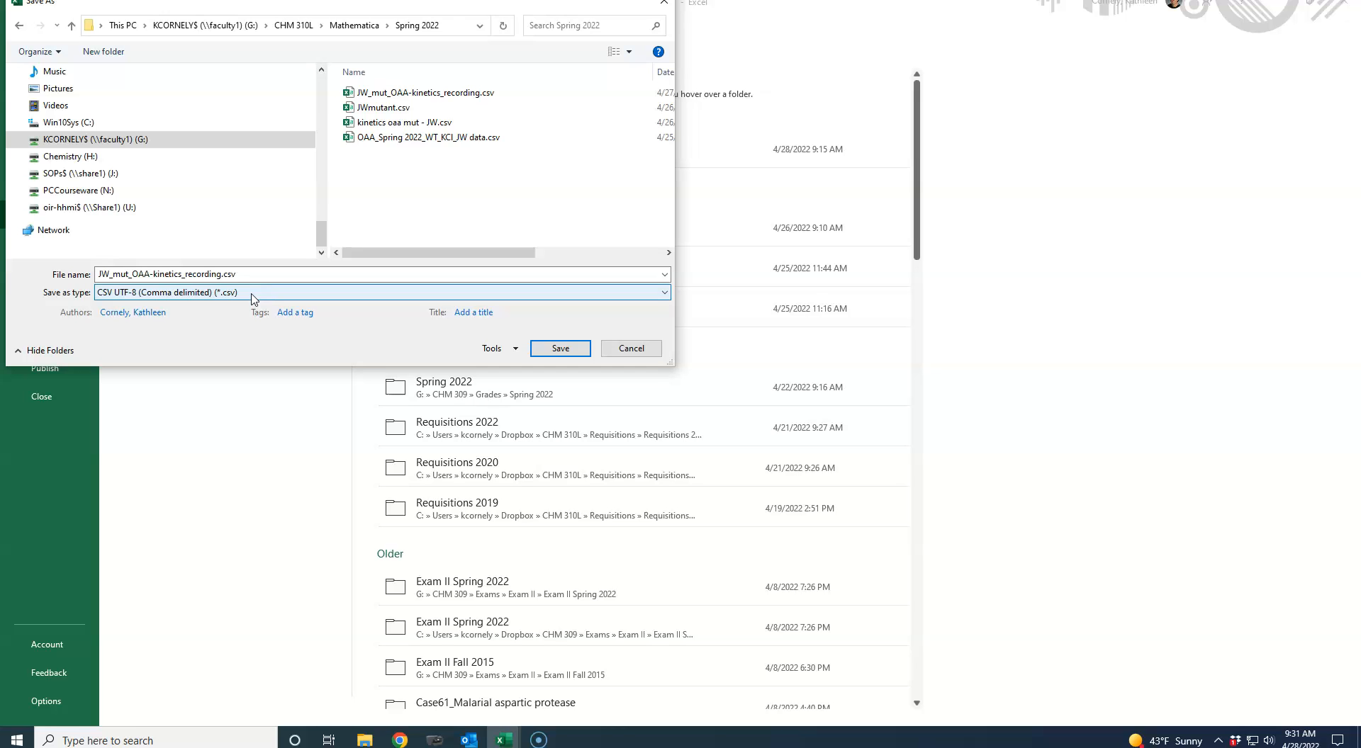
{"action": "left_click", "coordinate": [564, 353]}
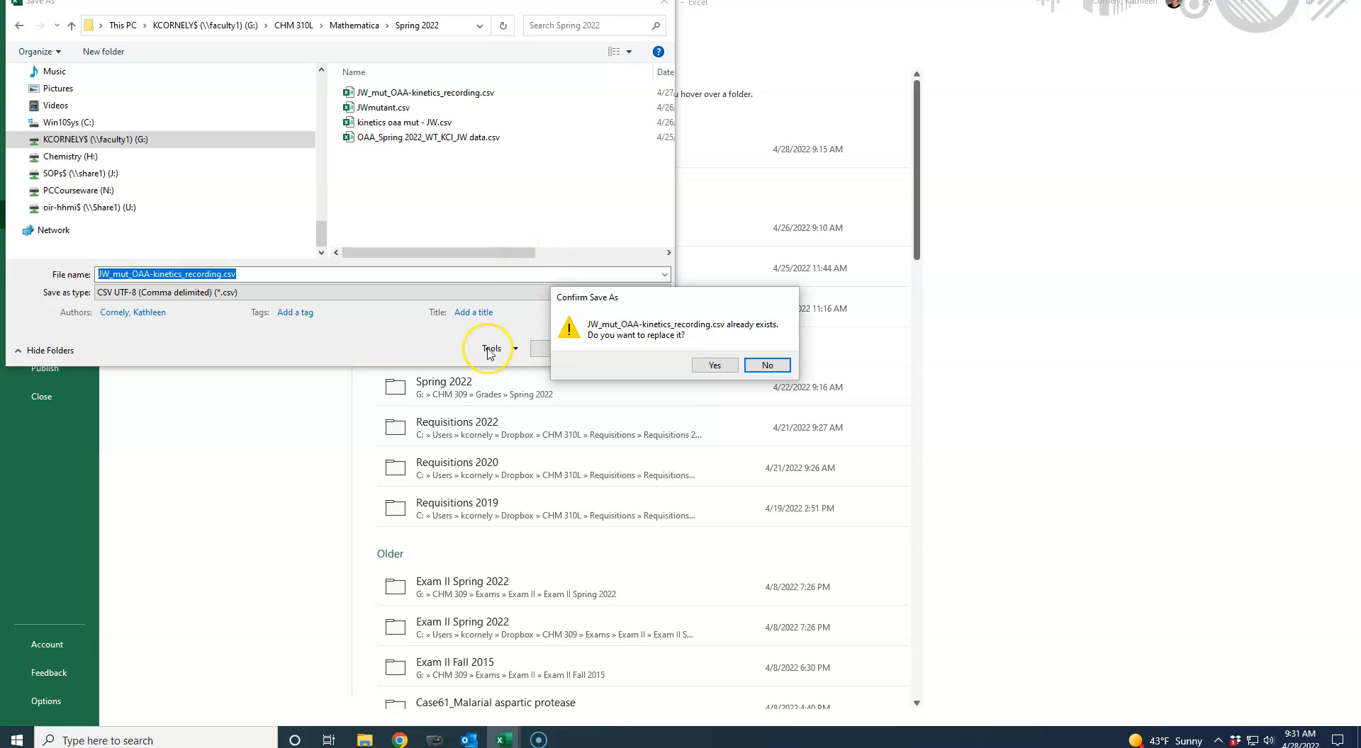
{"action": "left_click", "coordinate": [712, 366]}
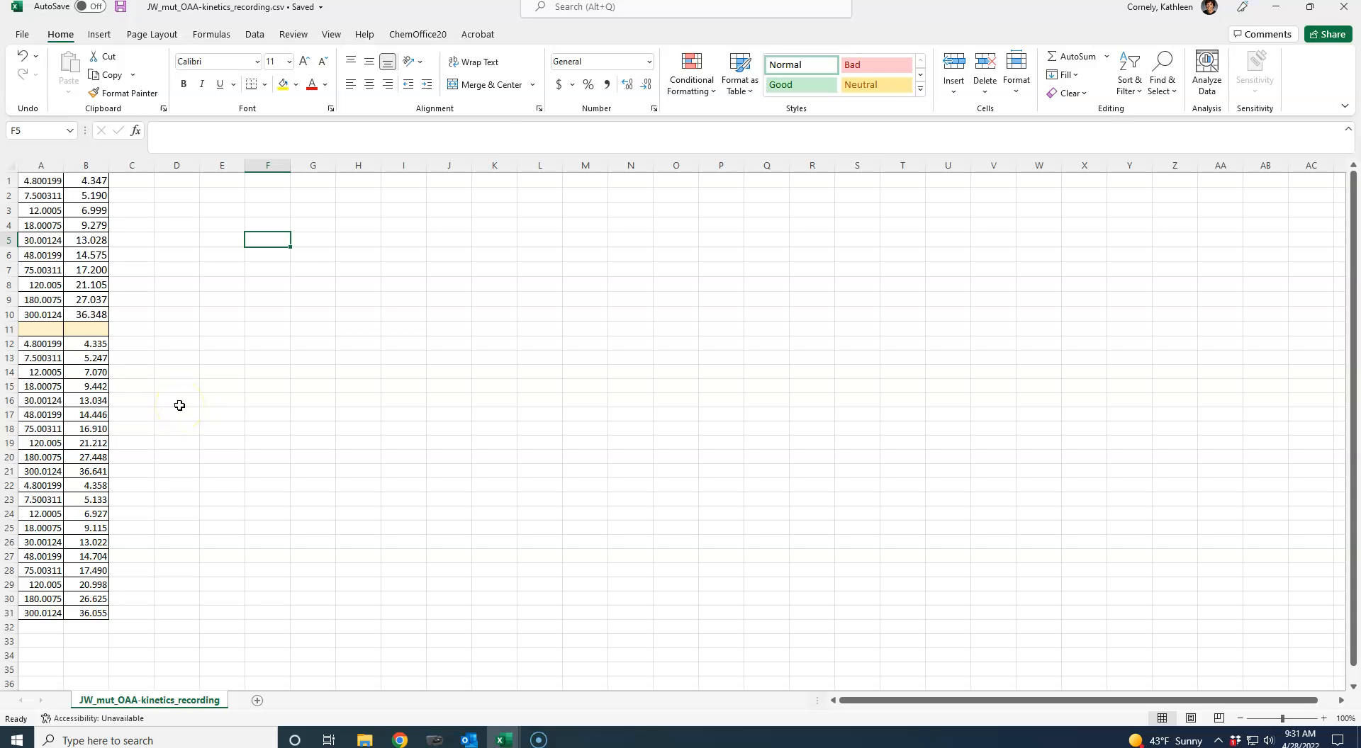
{"action": "left_click", "coordinate": [540, 741]}
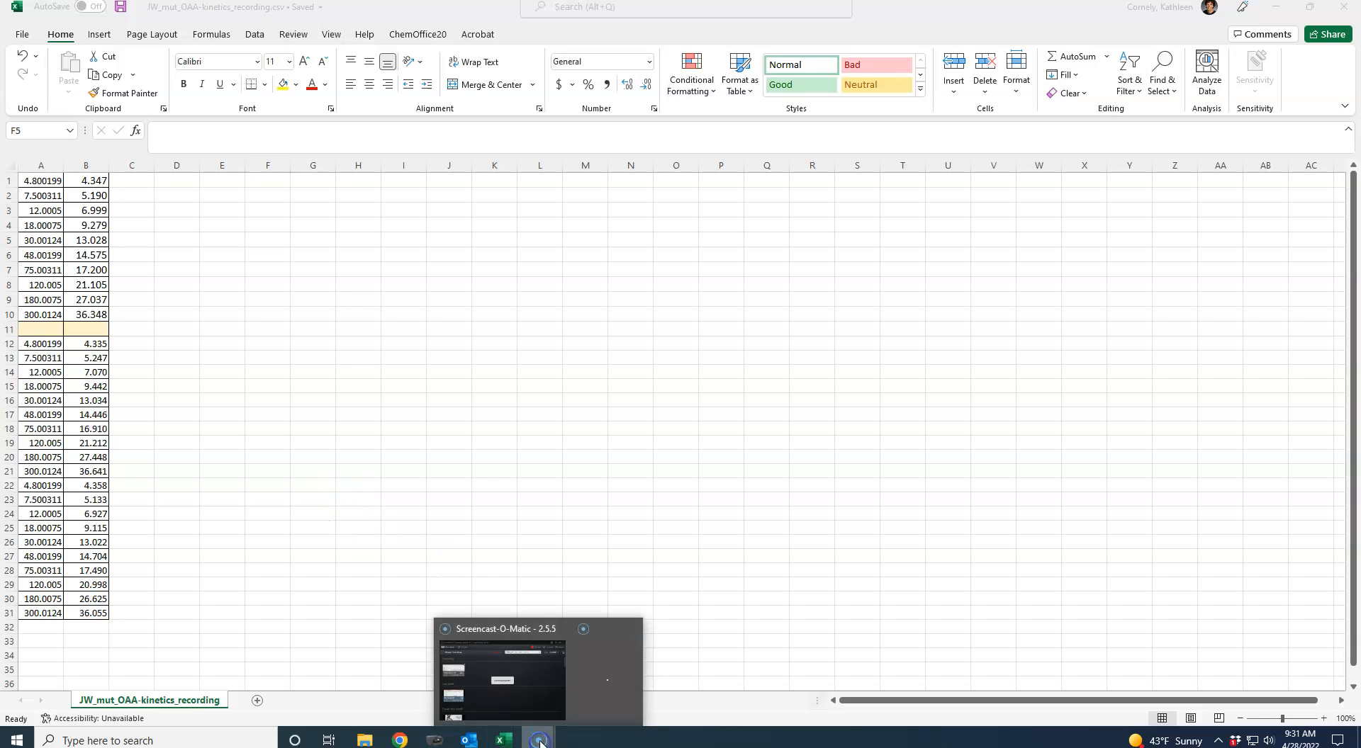
{"action": "left_click", "coordinate": [477, 708]}
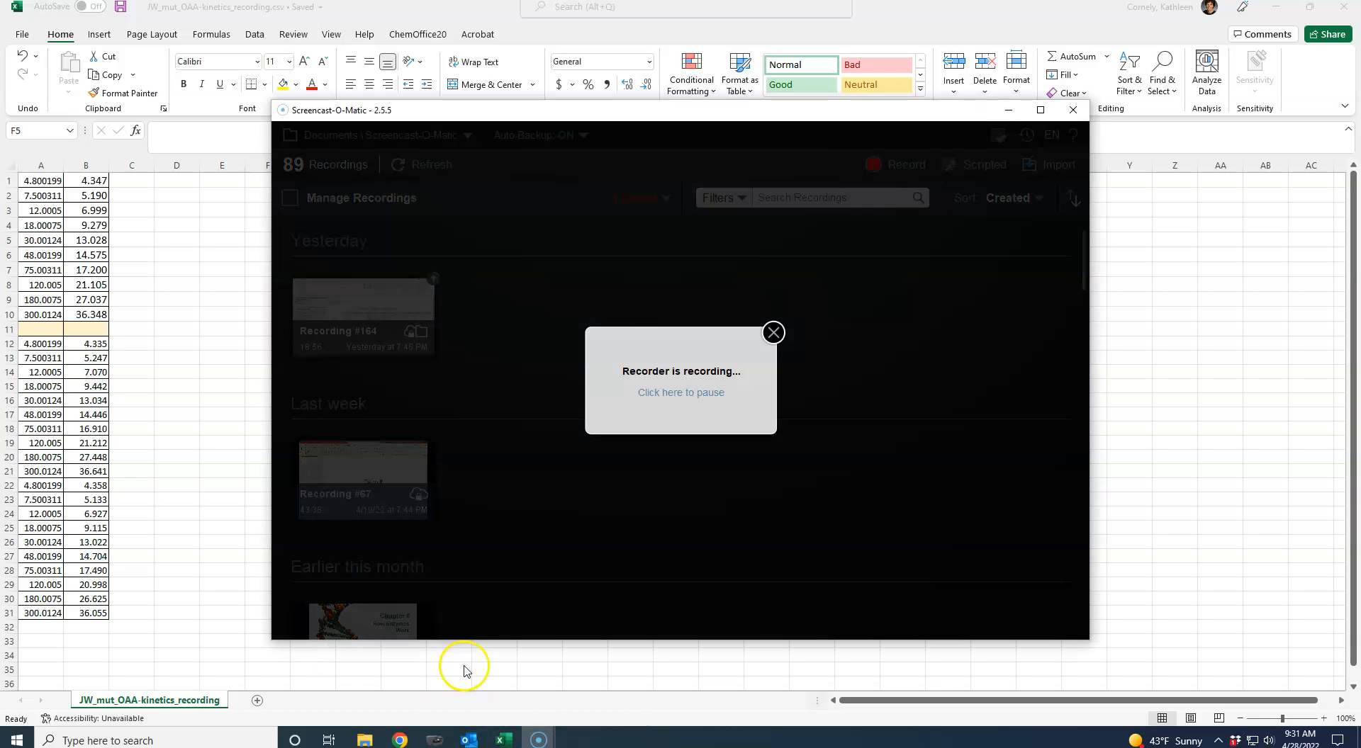